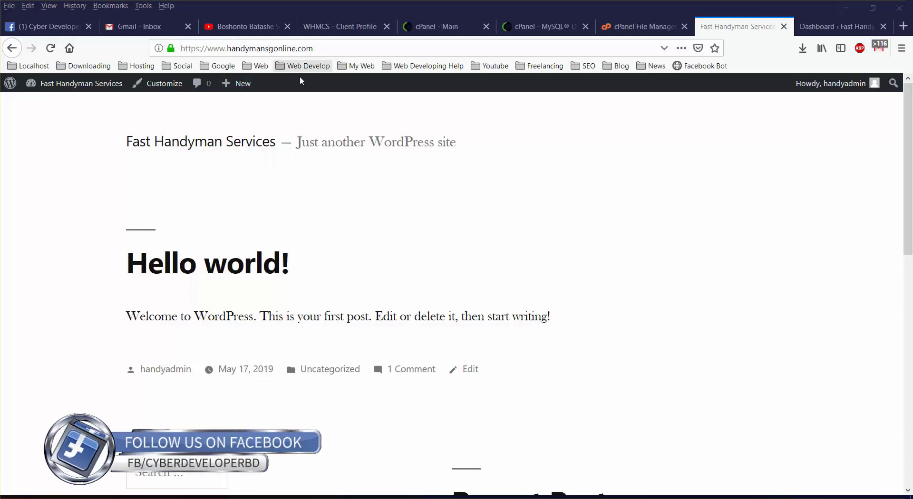
# Copy the site's address from Firefox and open it in Chrome with /wp-admin appended
pyautogui.click(284, 50)
pyautogui.rightClick(283, 49)
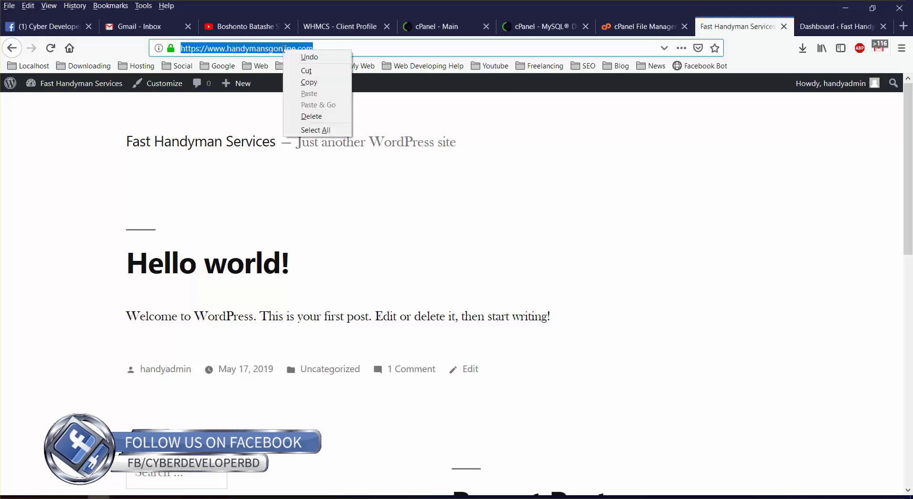
pyautogui.click(308, 84)
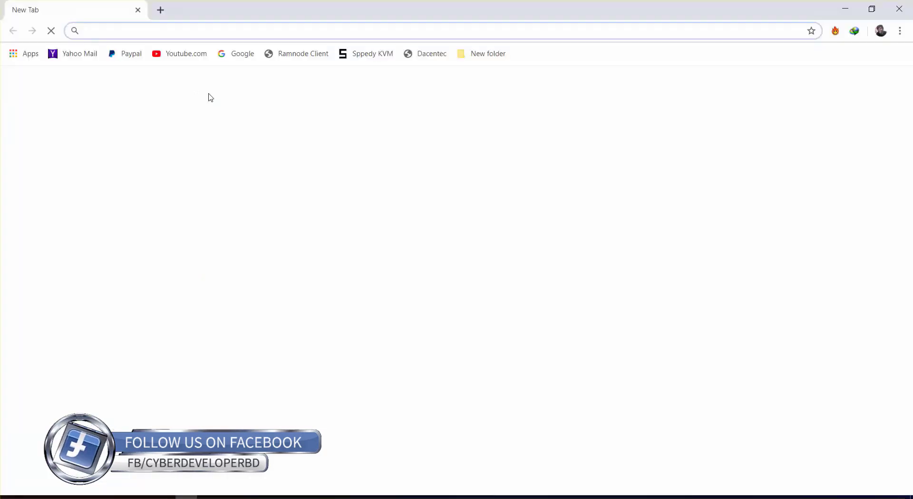
pyautogui.rightClick(101, 31)
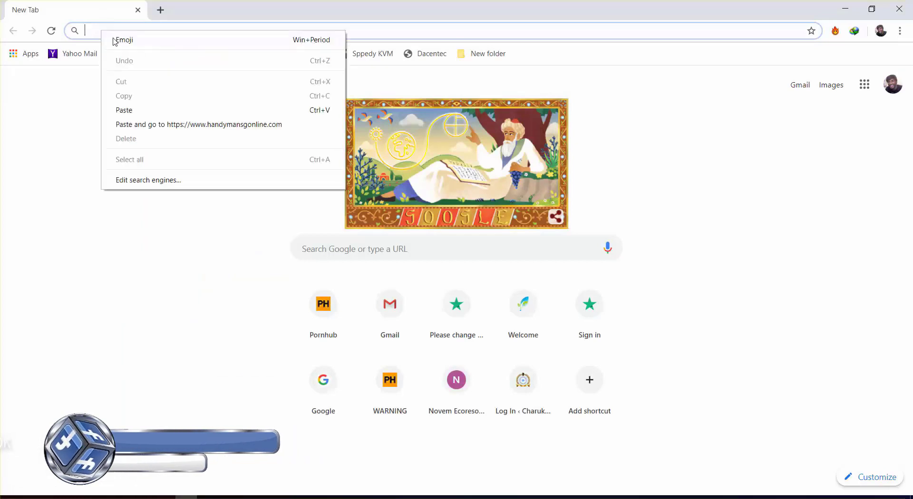
pyautogui.click(125, 110)
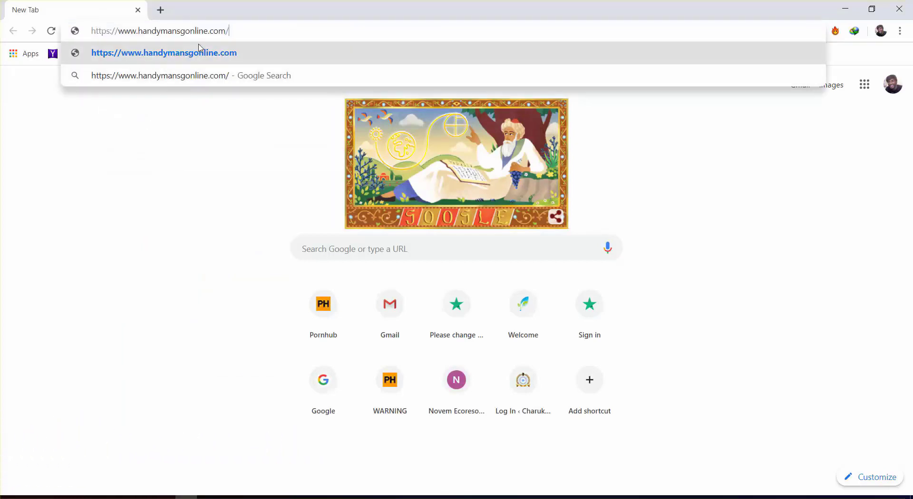
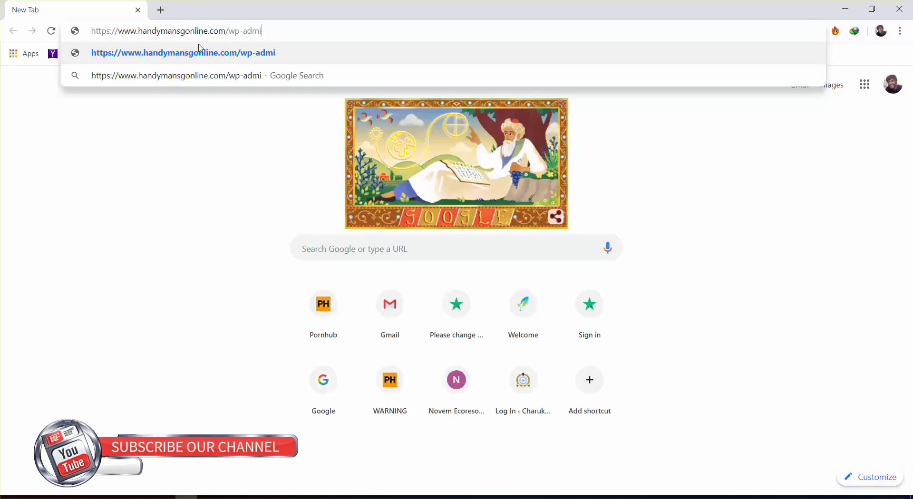
pyautogui.press('Return')
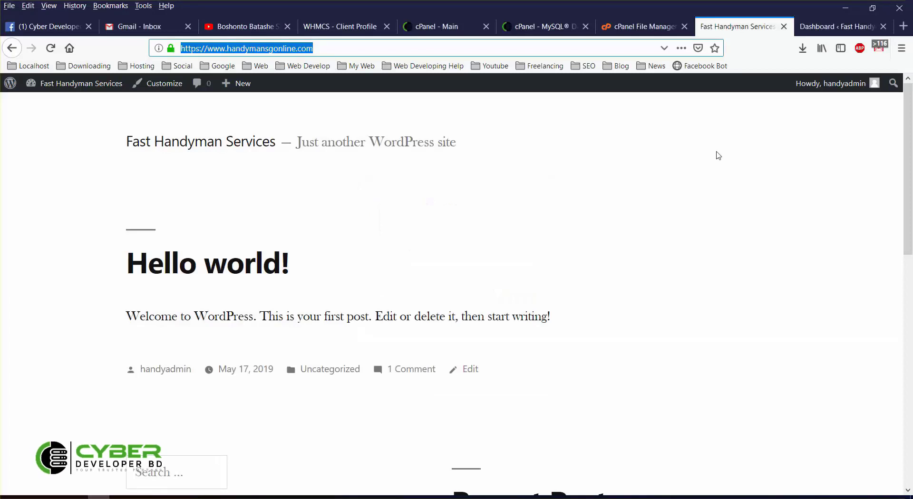
# Switch to the site's dashboard in Firefox and copy the full Custom Login plugin name from the Notepad note
pyautogui.click(836, 26)
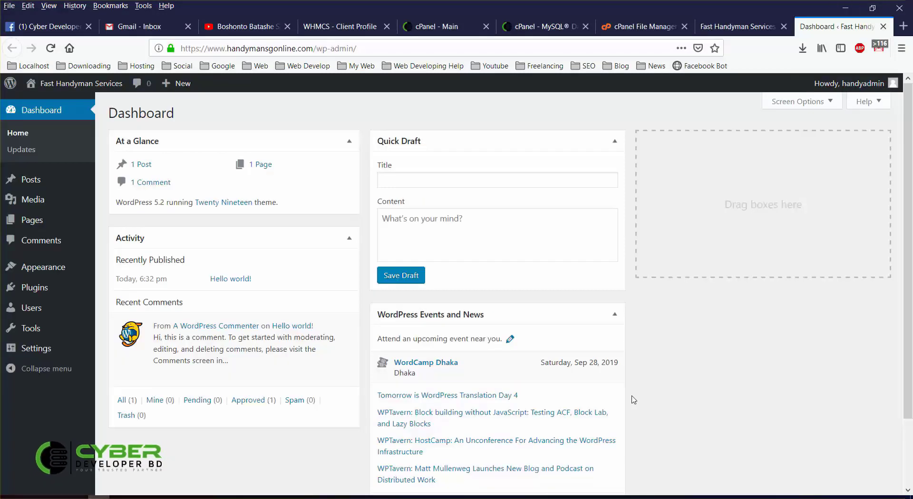
pyautogui.hotkey('alt', 'Tab')
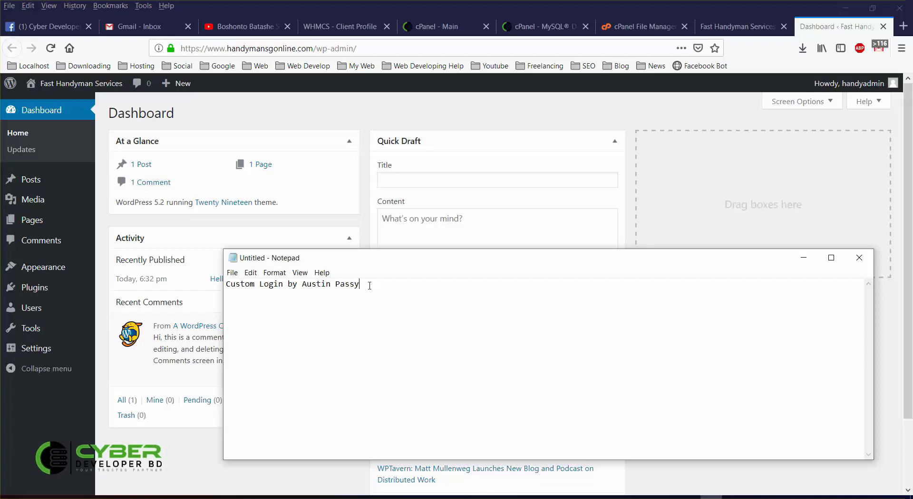
pyautogui.moveTo(365, 283); pyautogui.dragTo(226, 284)
pyautogui.rightClick(247, 286)
pyautogui.click(284, 320)
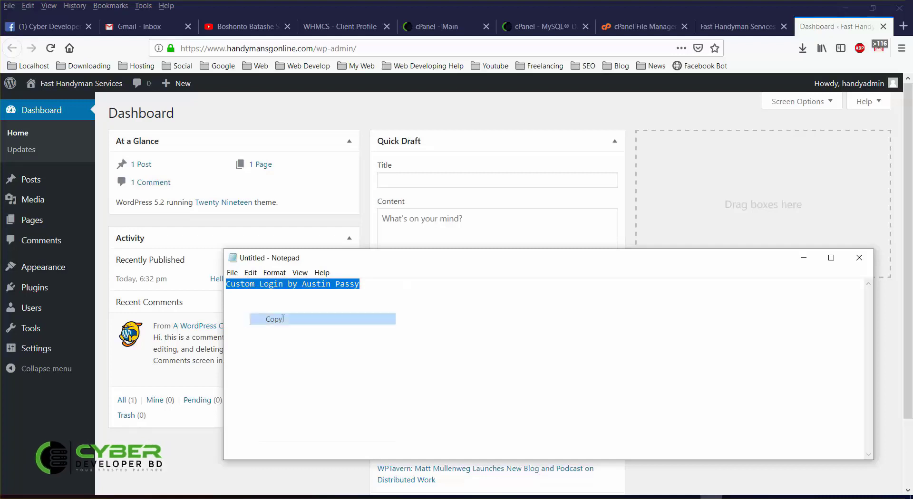
# Search for new plugins using the copied name, and install and activate Custom Login
pyautogui.moveTo(39, 291)
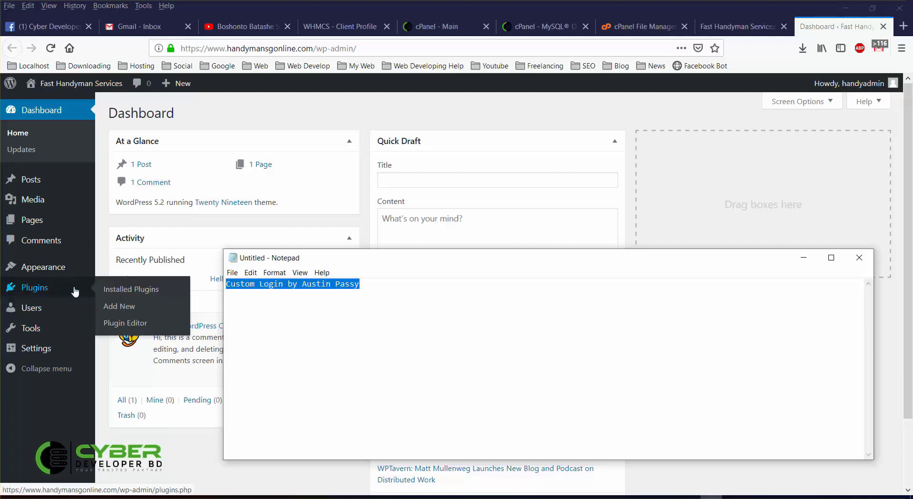
pyautogui.click(117, 307)
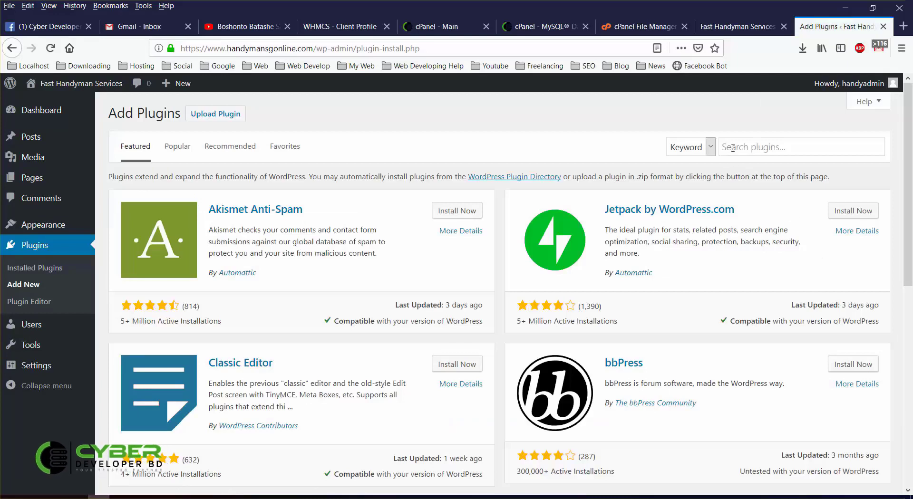
pyautogui.rightClick(732, 147)
pyautogui.click(763, 198)
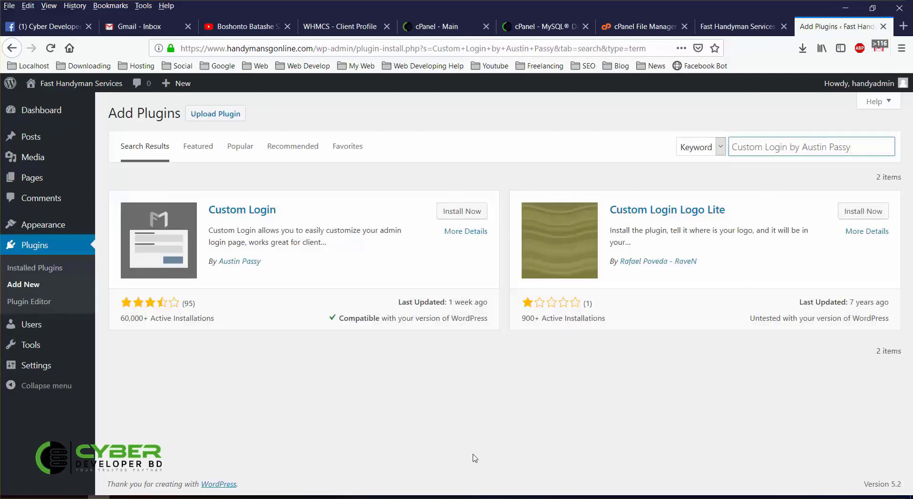
pyautogui.click(467, 216)
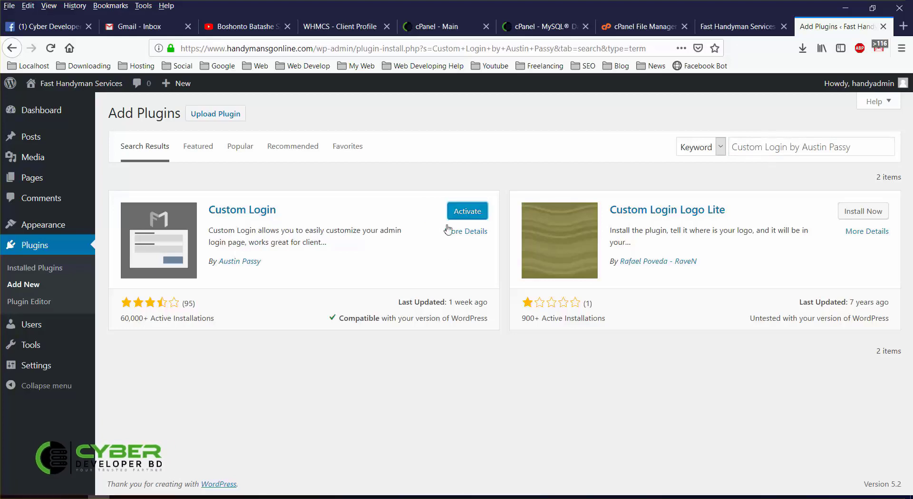
pyautogui.click(461, 219)
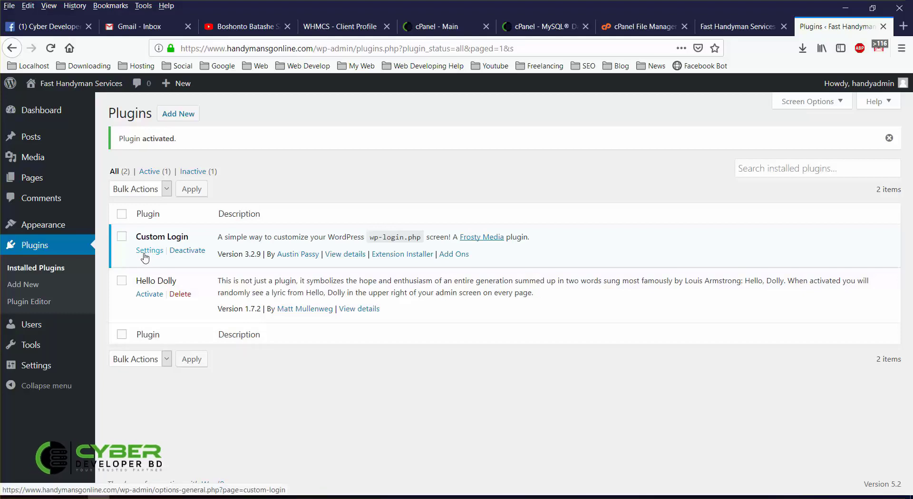
# Open the Custom Login settings page and look over its design settings
pyautogui.moveTo(39, 374)
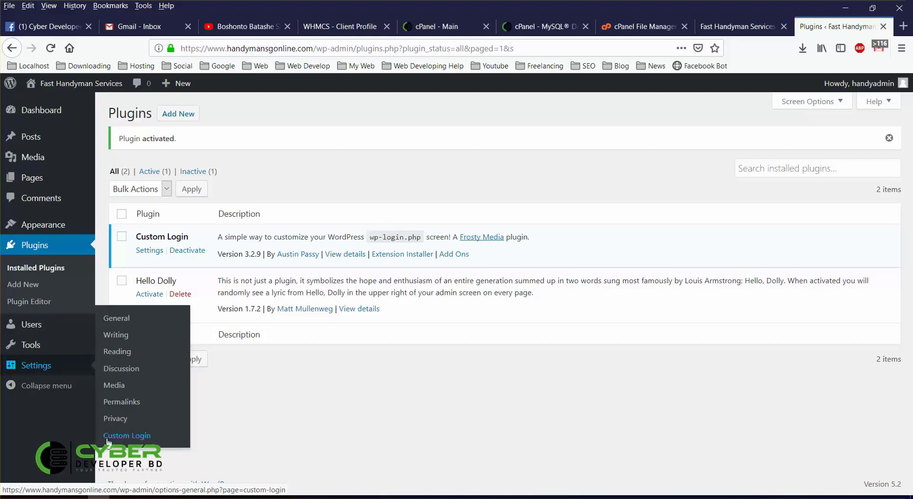
pyautogui.click(126, 435)
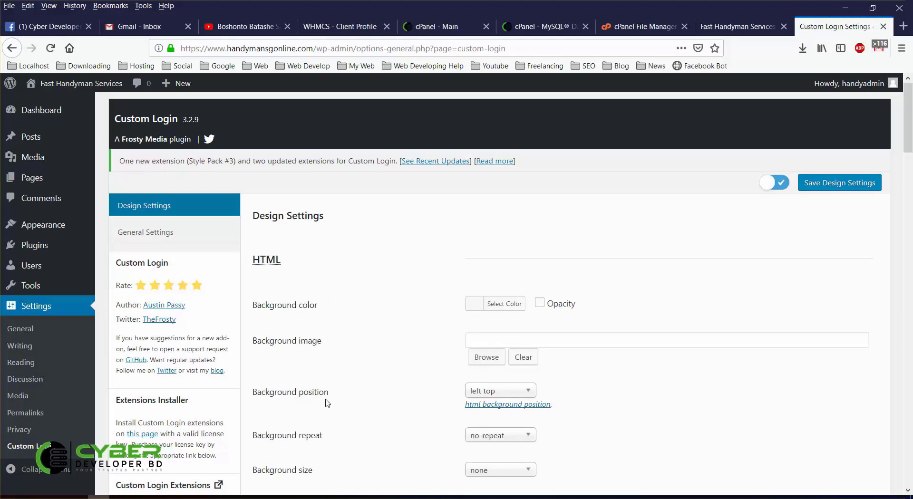
pyautogui.scroll(-8, 448, 364)
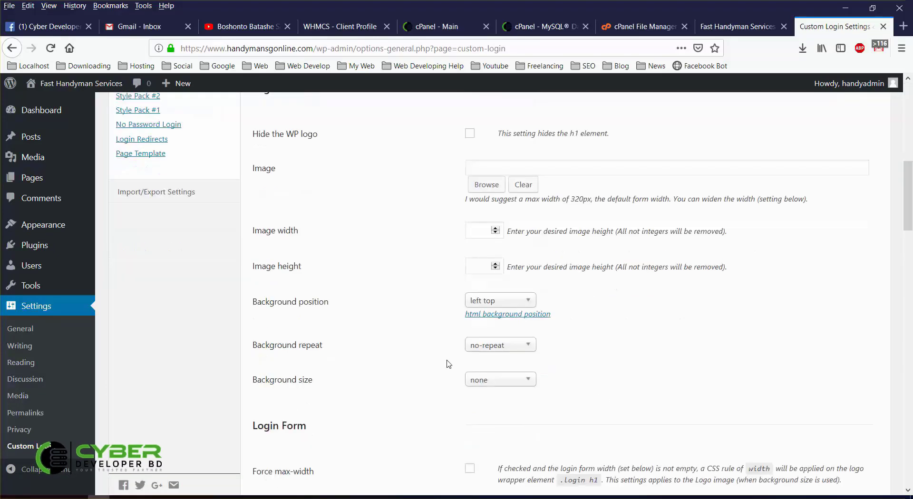
pyautogui.scroll(8, 448, 364)
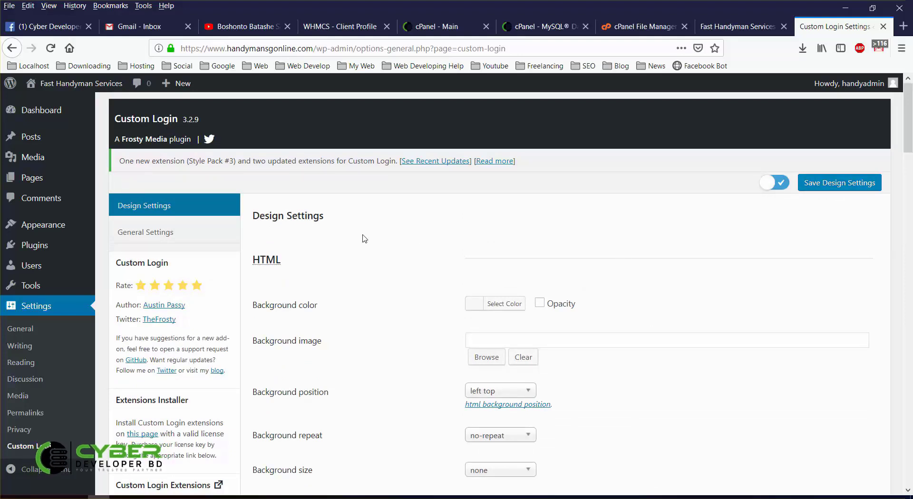
# Switch Custom Login off in its general settings and save them
pyautogui.click(146, 238)
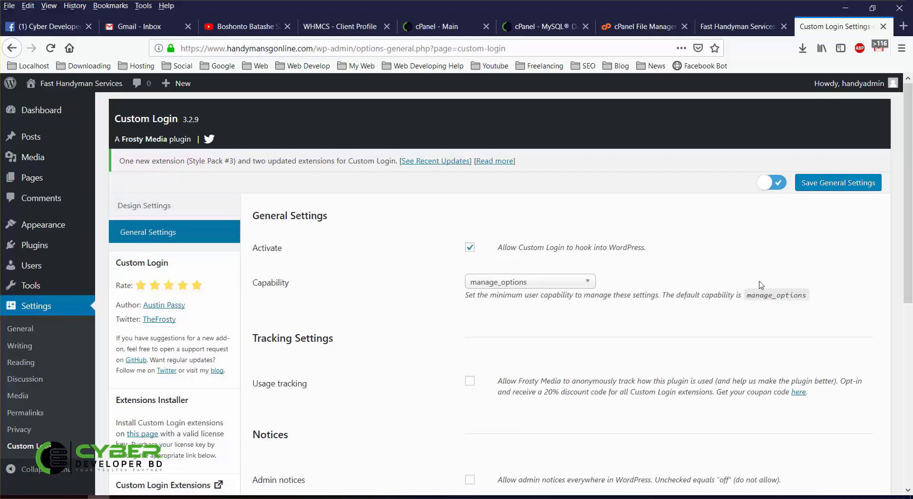
pyautogui.click(778, 186)
pyautogui.click(855, 186)
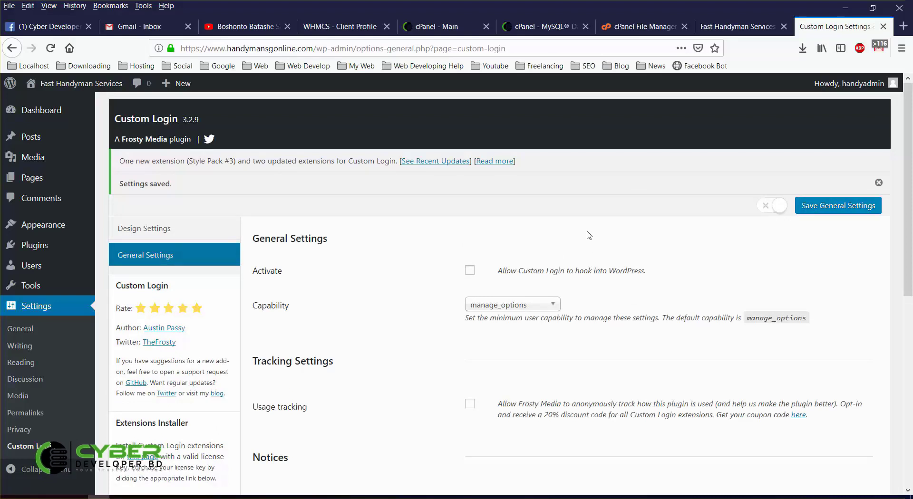
# Switch Custom Login back on from the design settings and save them
pyautogui.click(175, 230)
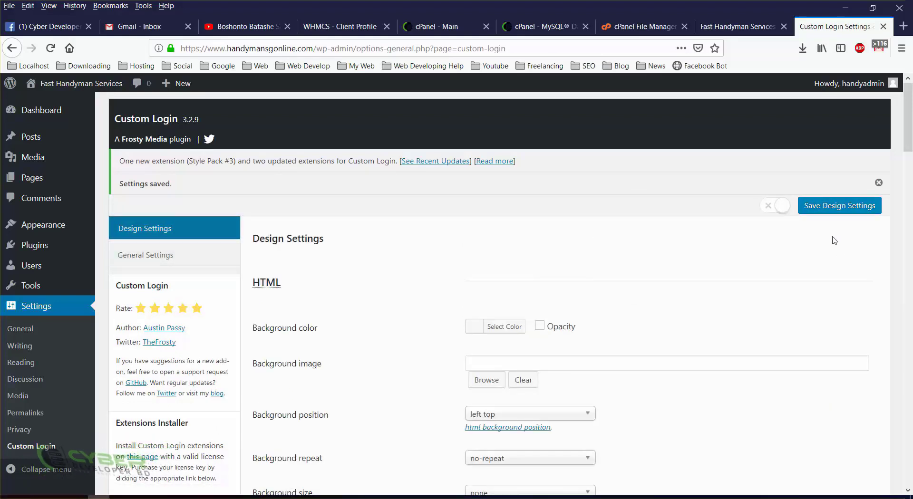
pyautogui.click(772, 205)
pyautogui.click(850, 206)
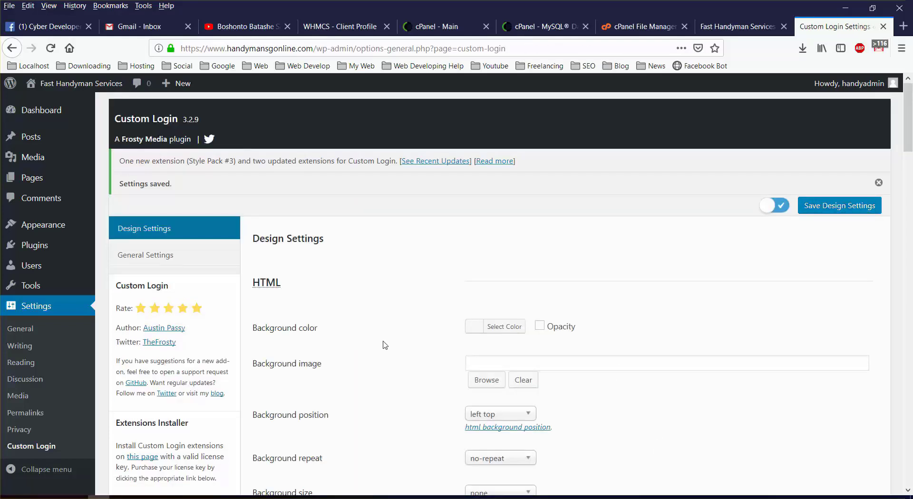
# Examine the Custom Login design options from the HTML and logo sections through the login form to the custom CSS editor
pyautogui.scroll(-10, 540, 295)
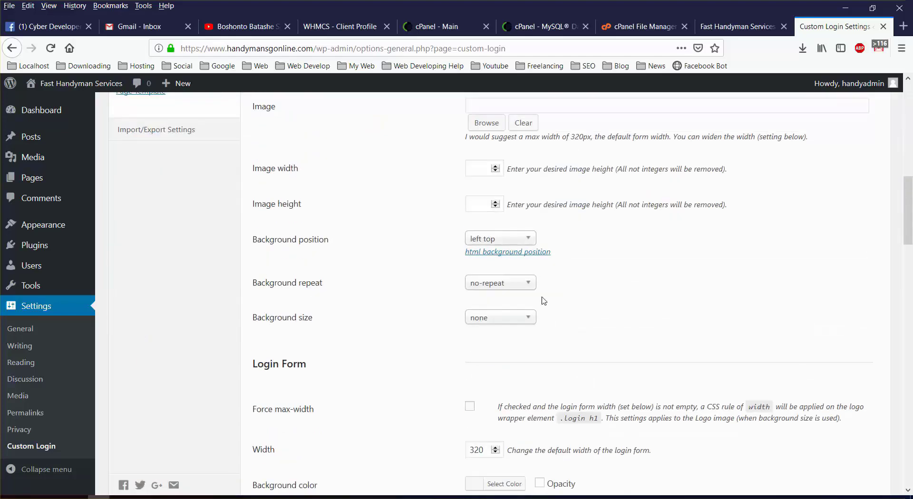
pyautogui.scroll(9, 543, 301)
pyautogui.scroll(-5, 346, 259)
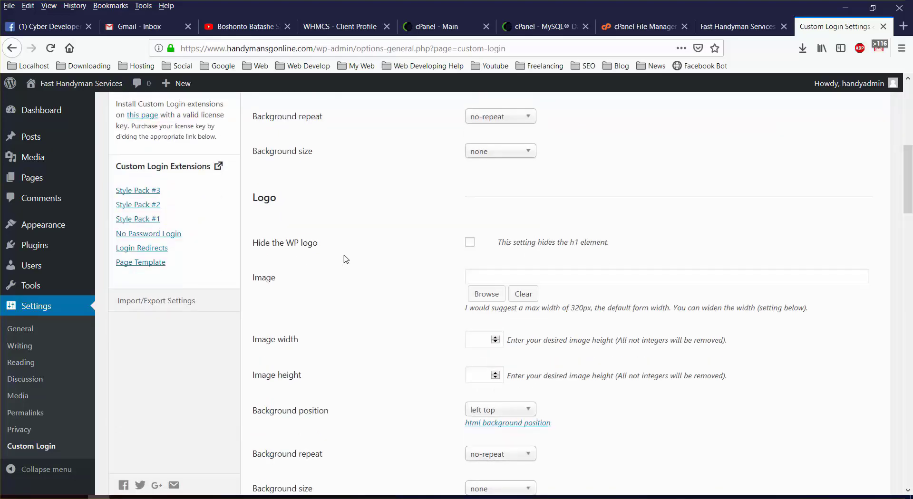
pyautogui.scroll(-5, 438, 363)
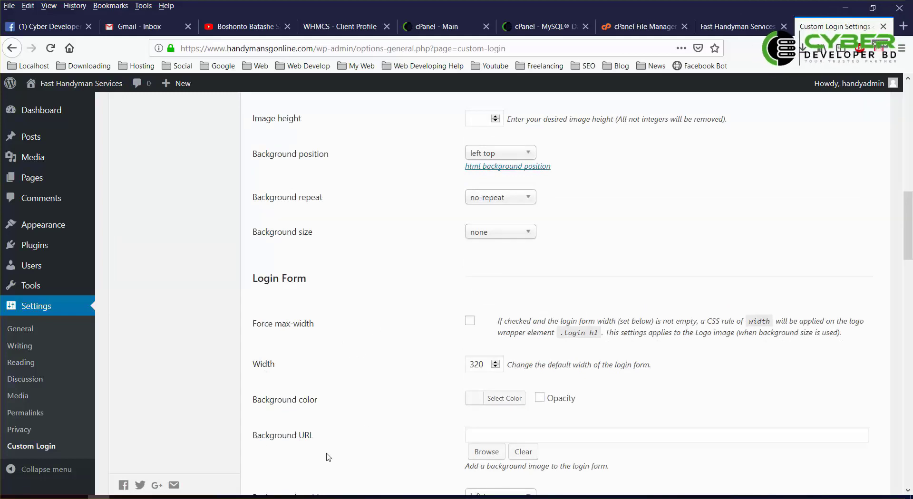
pyautogui.scroll(-7, 375, 383)
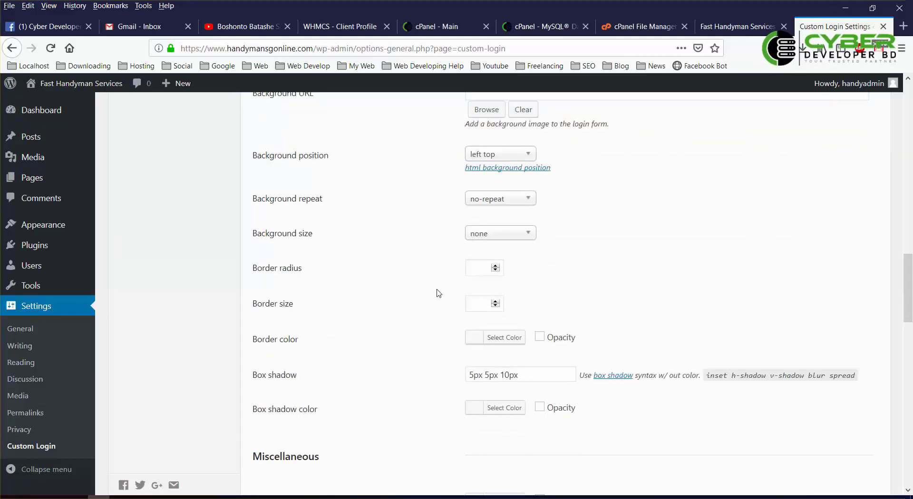
pyautogui.scroll(-9, 383, 379)
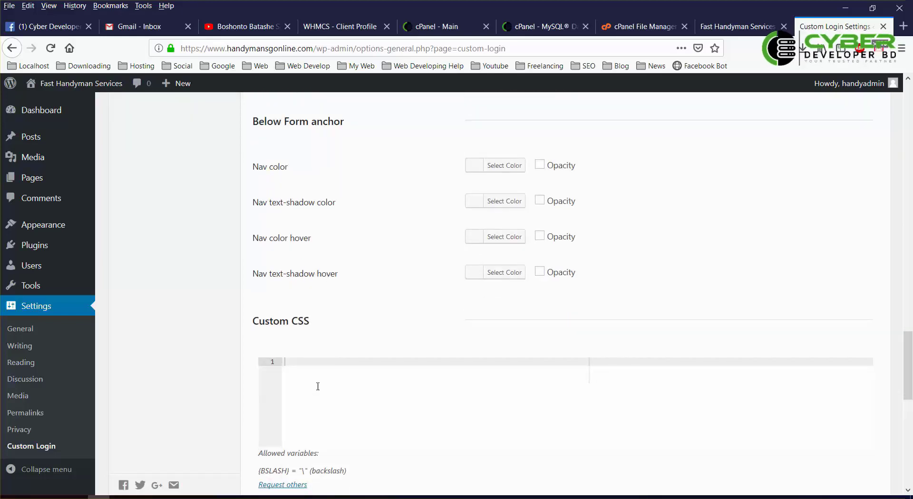
pyautogui.scroll(20, 612, 300)
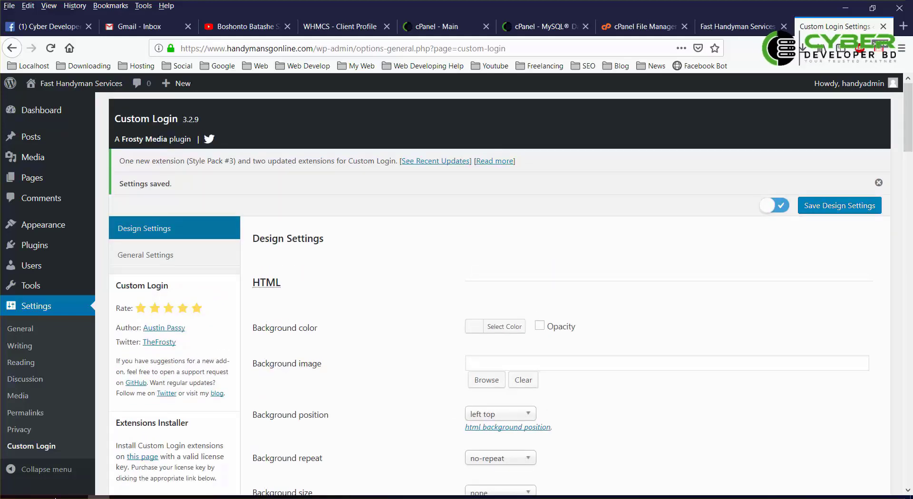
# Preview the bg2.jpg image in the handymansgonline.com folder in File Explorer and close the preview
pyautogui.click(77, 498)
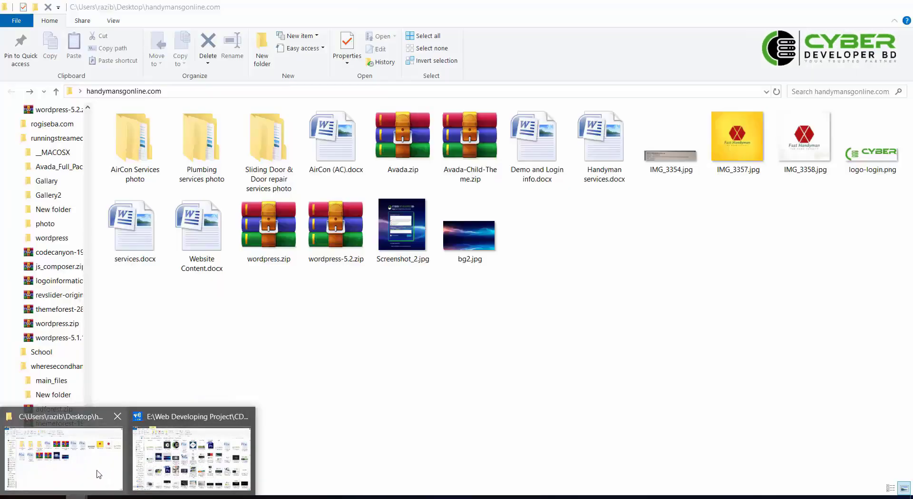
pyautogui.click(73, 471)
pyautogui.click(481, 233)
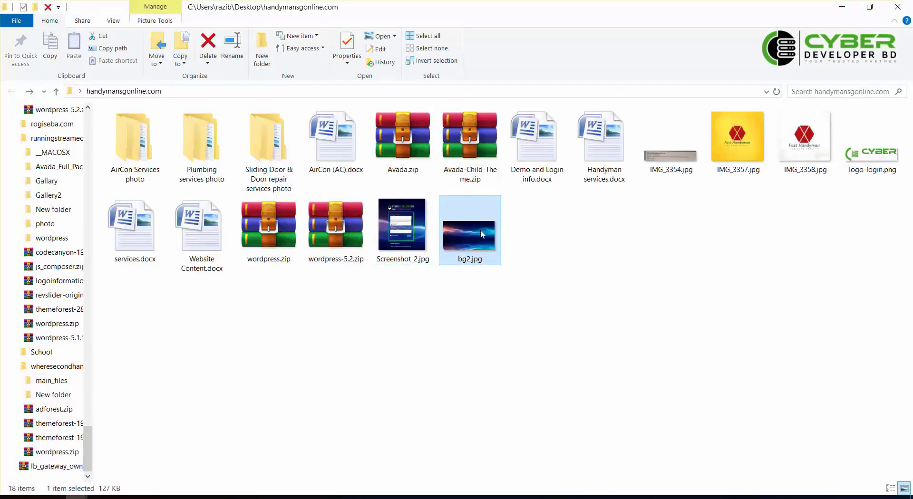
pyautogui.doubleClick(488, 228)
pyautogui.press('Escape')
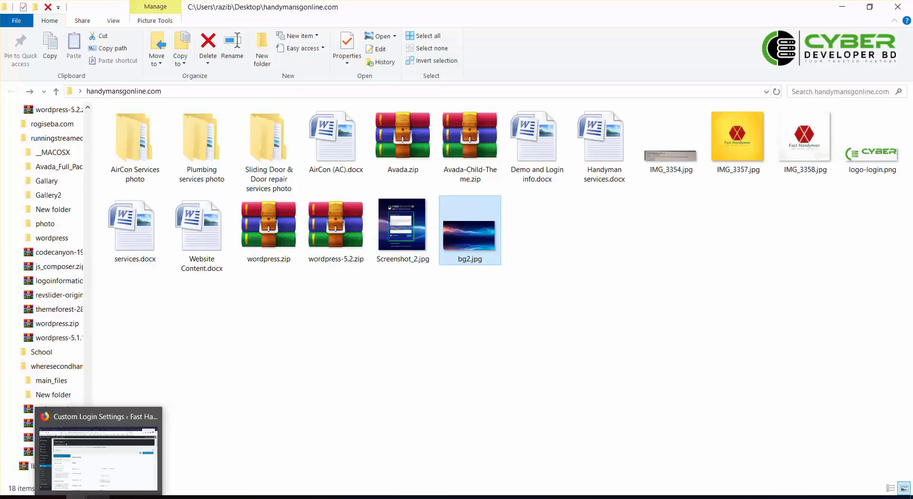
# Back in the Custom Login settings, upload bg2.jpg to the media library and insert it as the HTML background image
pyautogui.click(99, 498)
pyautogui.scroll(-2, 537, 328)
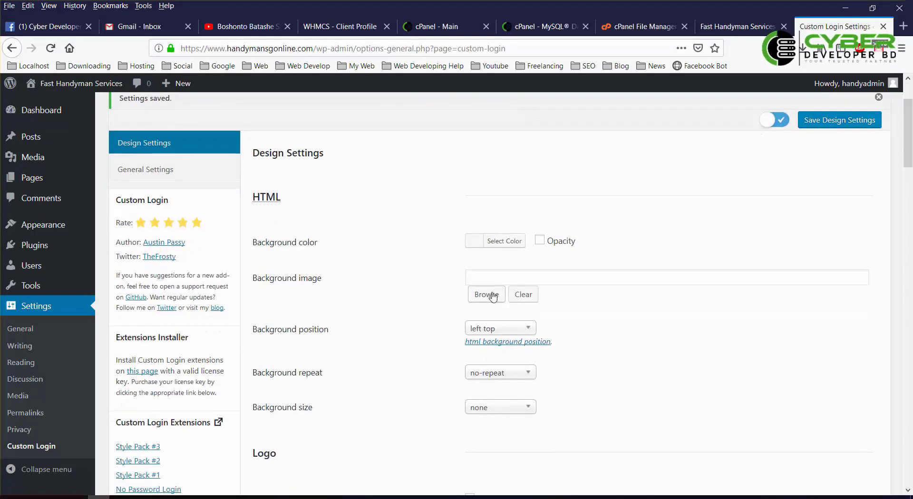
pyautogui.click(488, 292)
pyautogui.moveTo(97, 496)
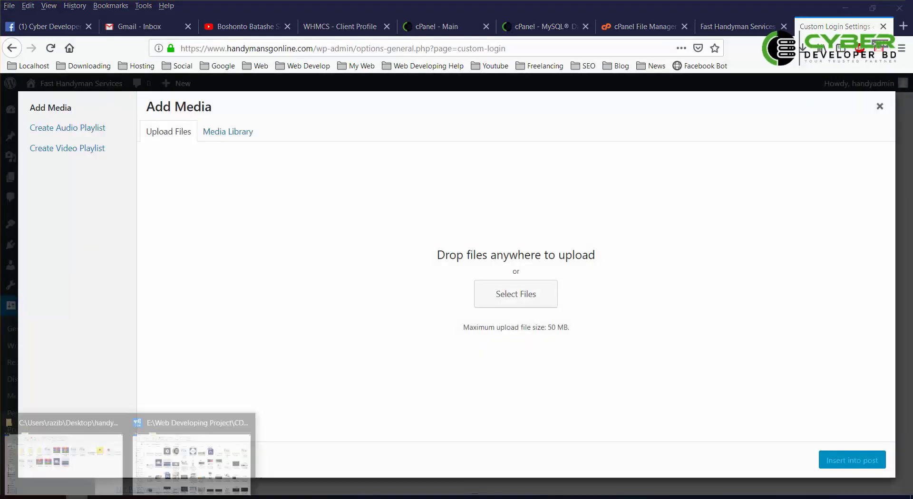
pyautogui.click(97, 461)
pyautogui.moveTo(474, 252); pyautogui.dragTo(238, 404)
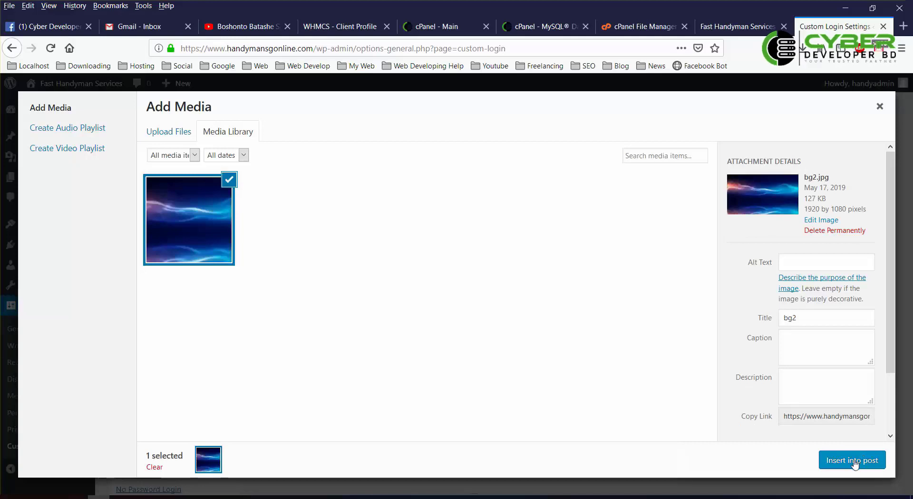
pyautogui.click(854, 464)
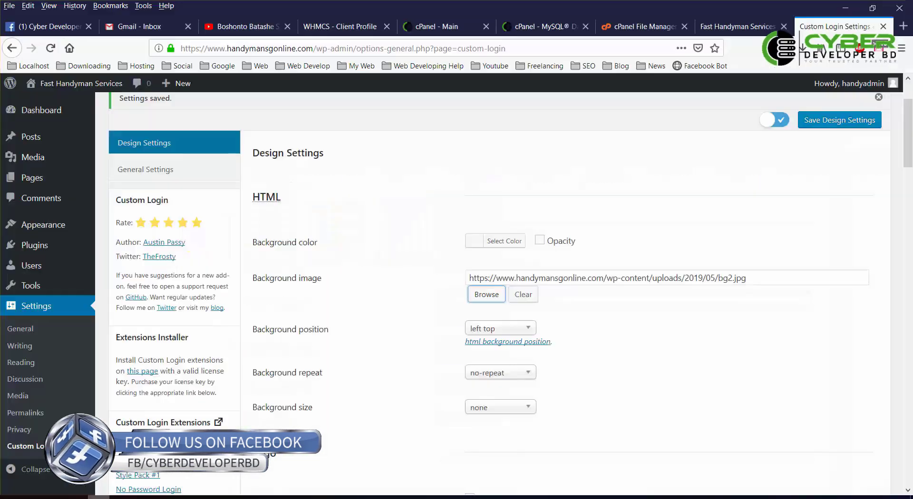
# Open bg2.jpg from the handymansgonline.com folder in Photoshop, sample its dark blue as 0A256A and copy the hex code
pyautogui.click(65, 454)
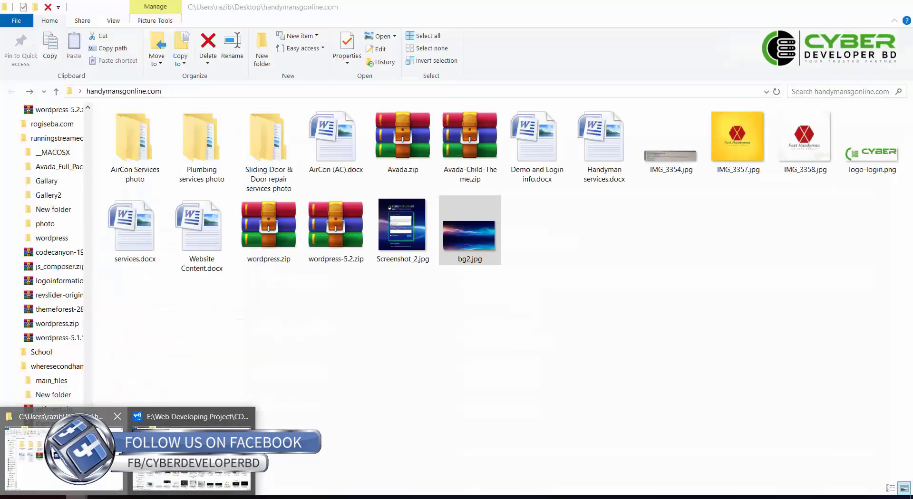
pyautogui.moveTo(450, 295); pyautogui.dragTo(245, 336)
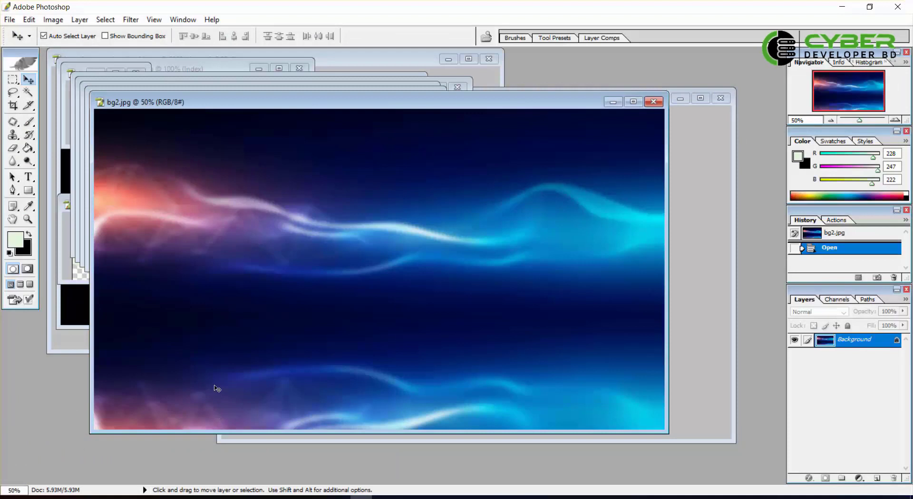
pyautogui.click(15, 239)
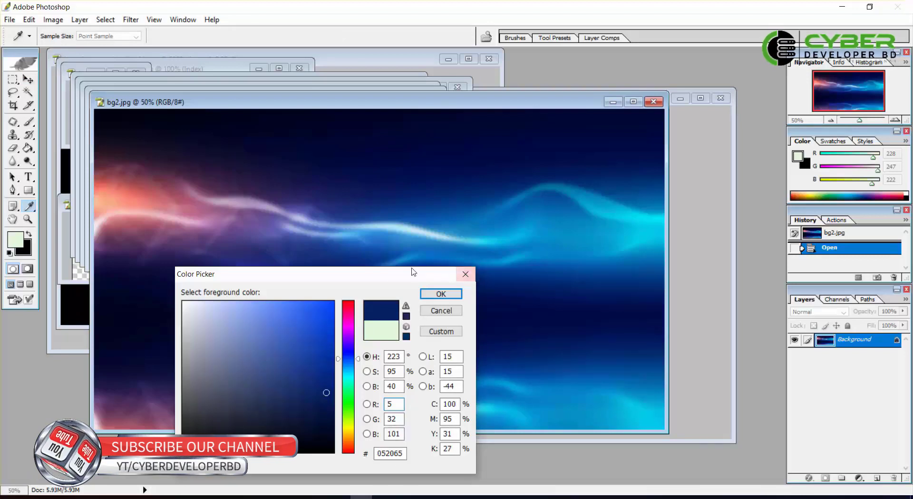
pyautogui.moveTo(383, 275); pyautogui.dragTo(315, 251)
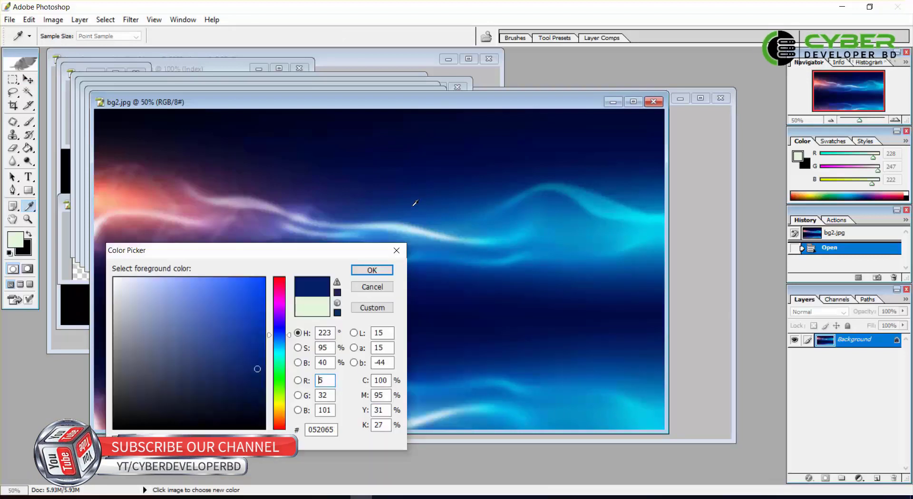
pyautogui.click(385, 196)
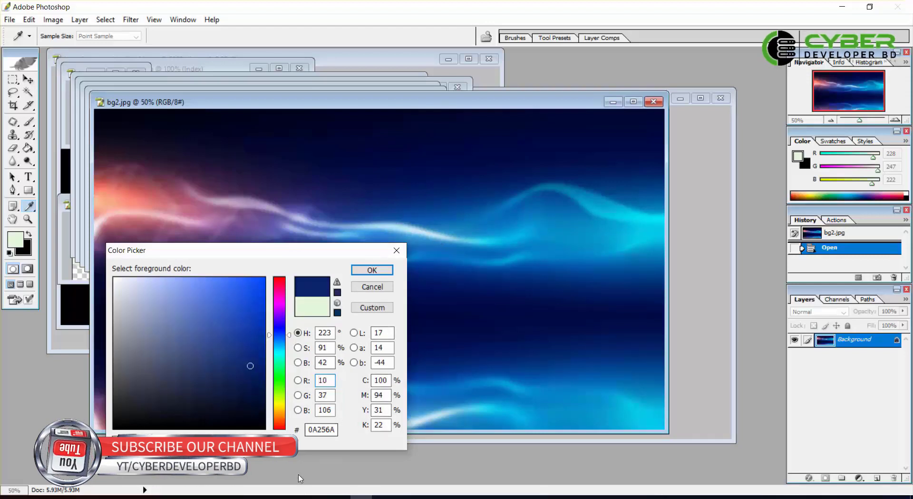
pyautogui.doubleClick(321, 429)
pyautogui.rightClick(320, 429)
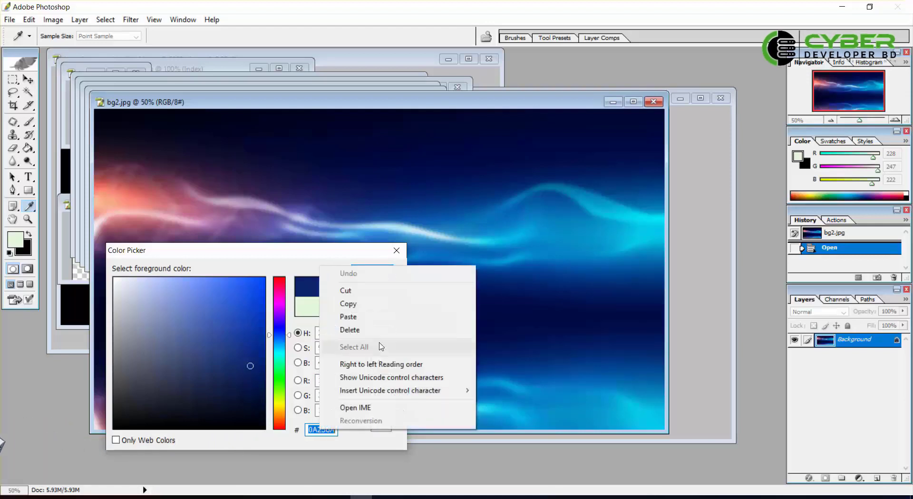
pyautogui.click(351, 304)
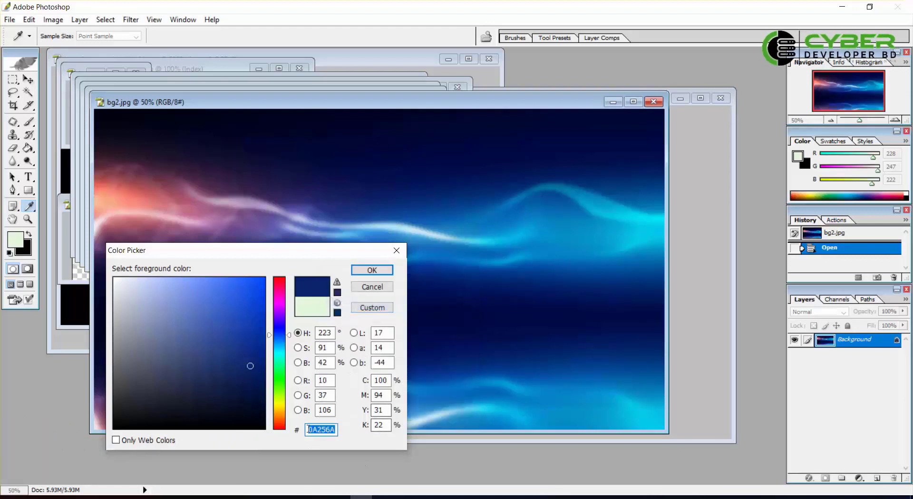
# In the Custom Login settings, set the HTML background color to 0A256A, save the design settings and reload the login page in Chrome
pyautogui.click(99, 497)
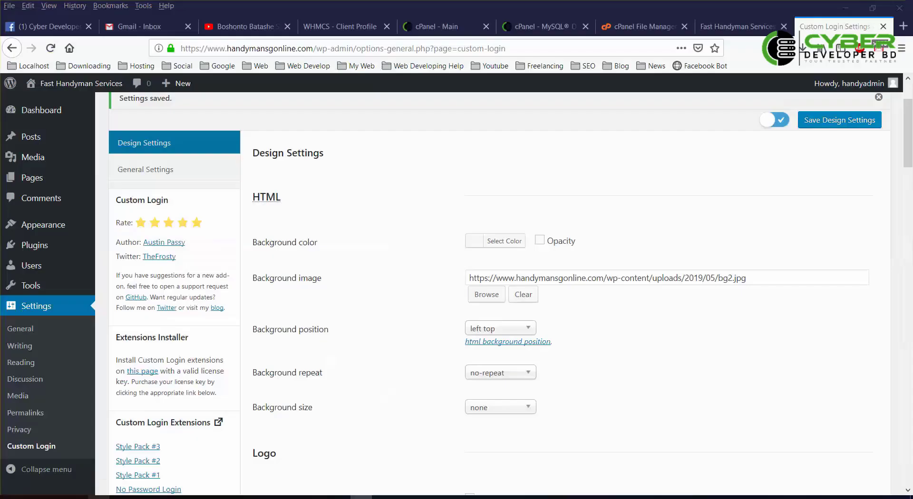
pyautogui.click(517, 243)
pyautogui.rightClick(536, 243)
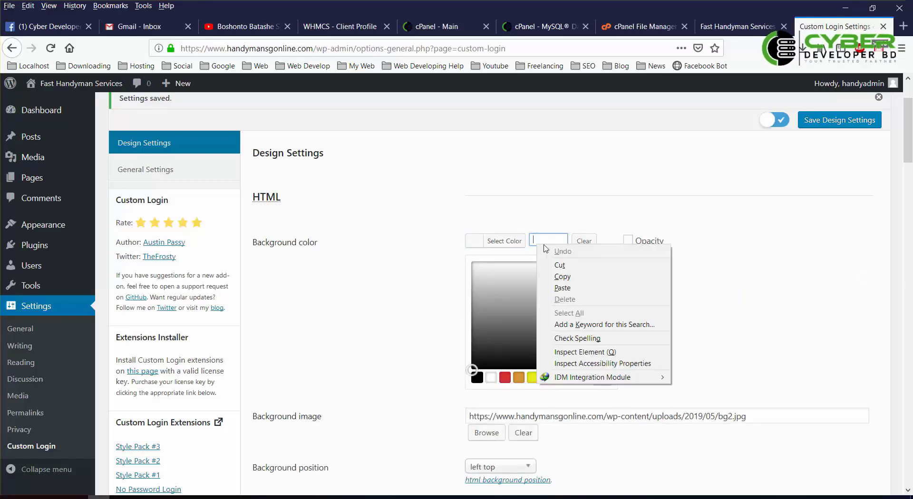
pyautogui.click(562, 288)
pyautogui.click(831, 122)
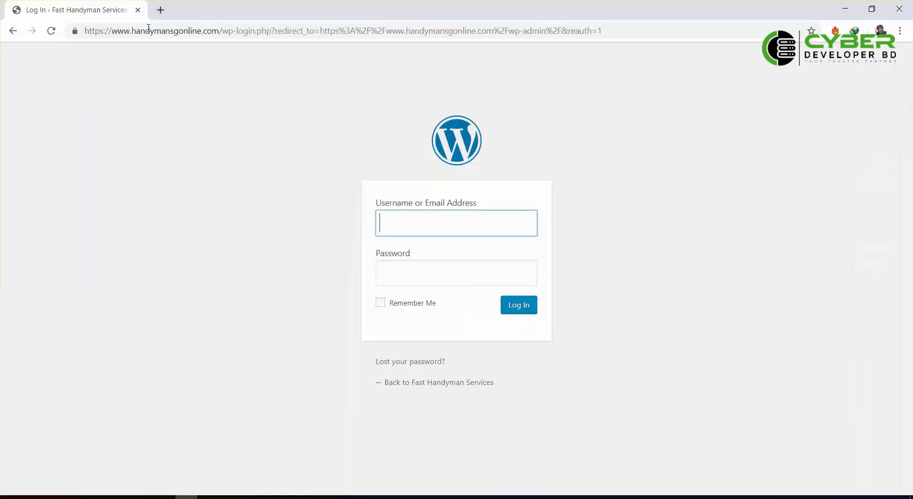
pyautogui.click(51, 31)
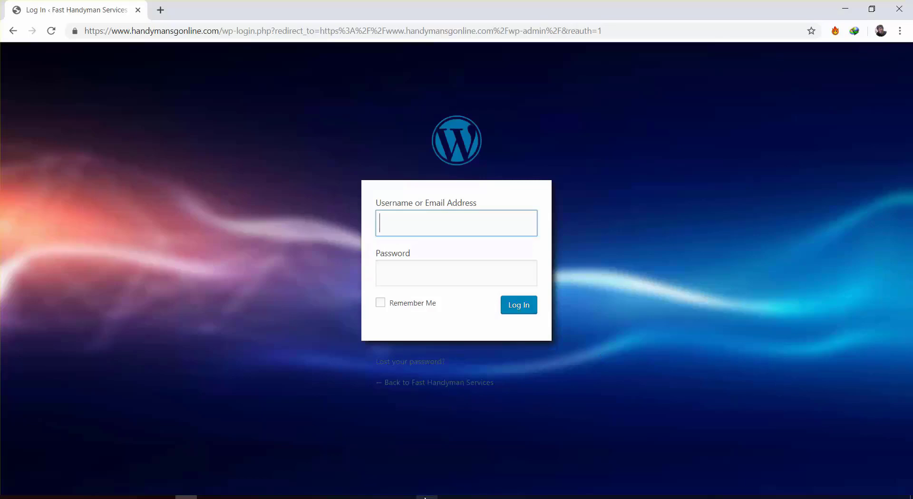
# Back in Photoshop, sample the brighter blue 024A9F from the light wave in bg2.jpg and copy its hex code
pyautogui.click(362, 497)
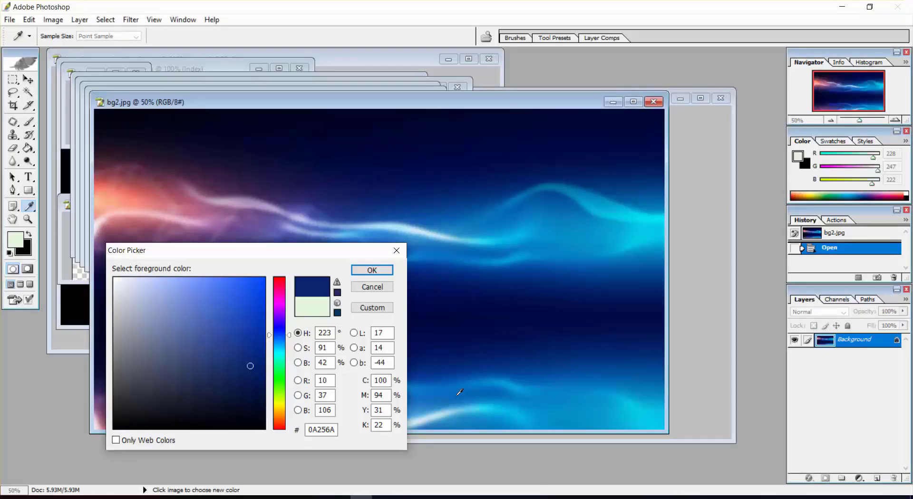
pyautogui.click(503, 263)
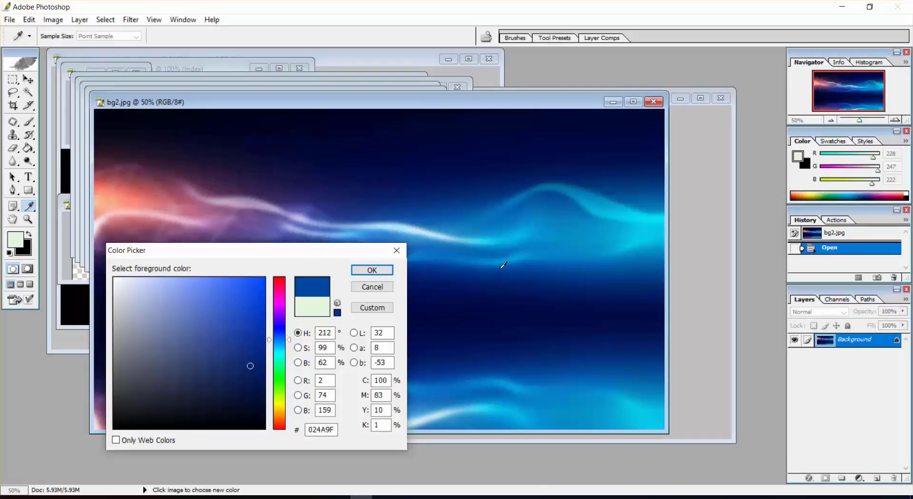
pyautogui.doubleClick(322, 431)
pyautogui.rightClick(322, 430)
pyautogui.click(352, 307)
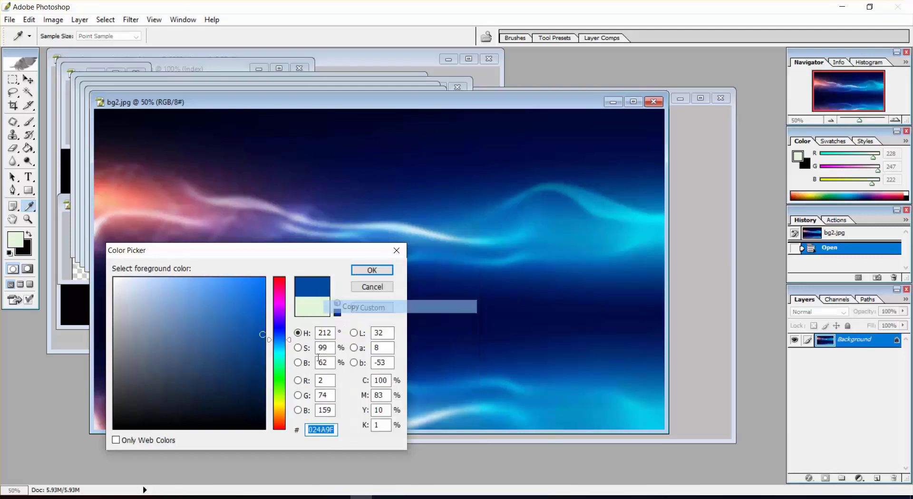
# In the Custom Login settings, set the login form's background color to 024A9F, leaving its opacity option off
pyautogui.click(99, 497)
pyautogui.scroll(-6, 498, 370)
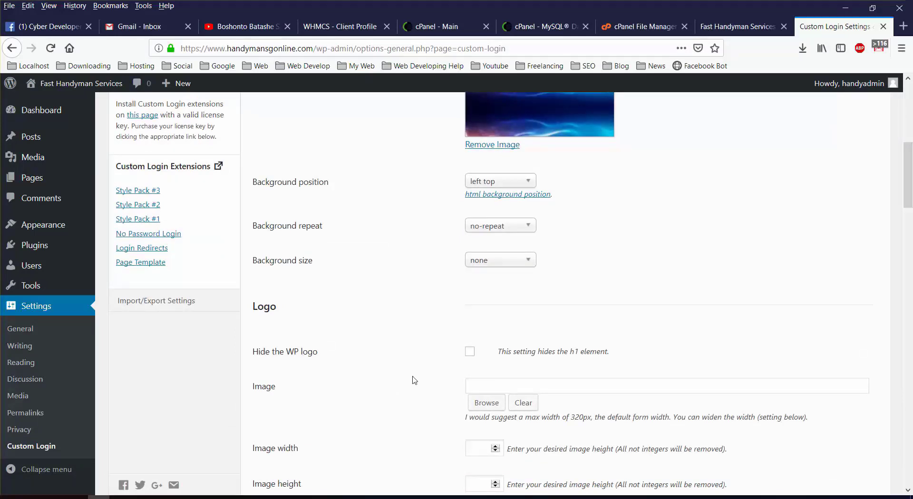
pyautogui.scroll(-6, 416, 381)
pyautogui.scroll(-2, 412, 377)
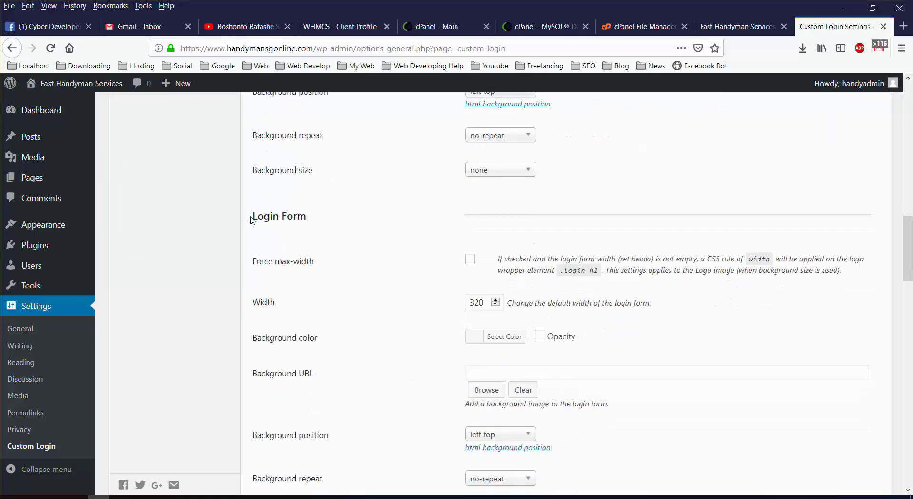
pyautogui.click(502, 337)
pyautogui.rightClick(543, 339)
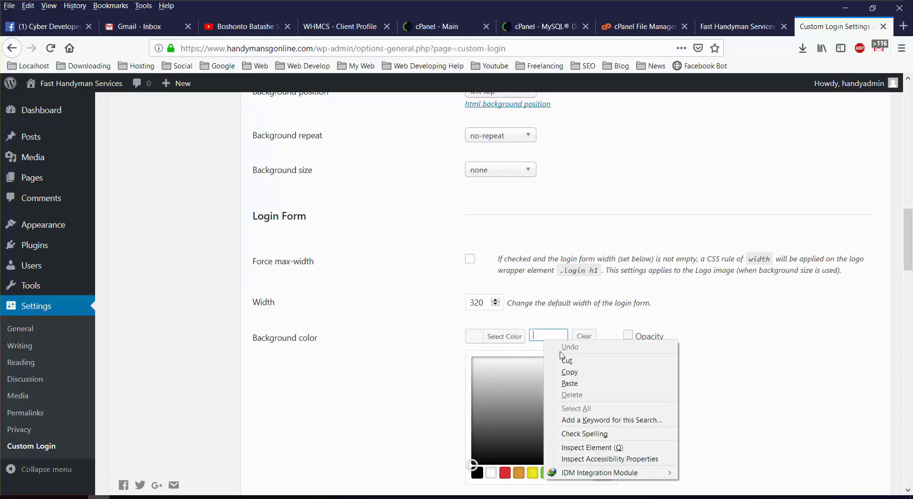
pyautogui.click(569, 384)
pyautogui.click(718, 401)
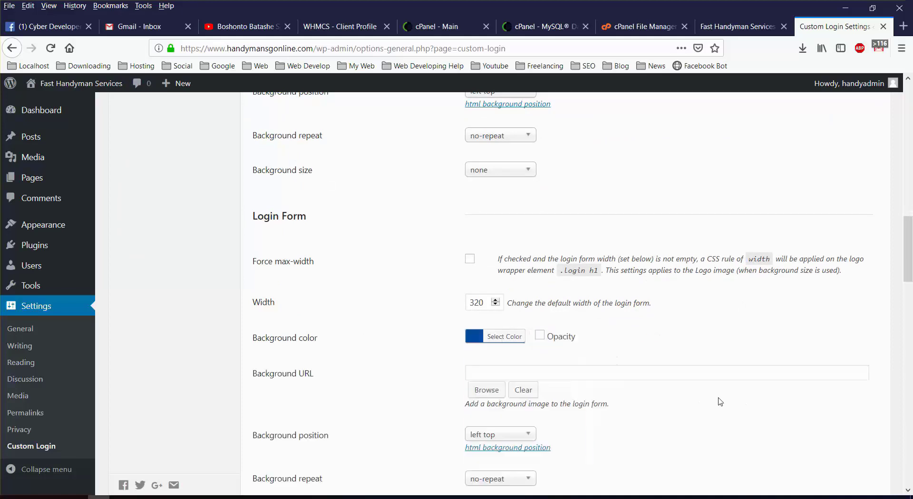
pyautogui.click(540, 337)
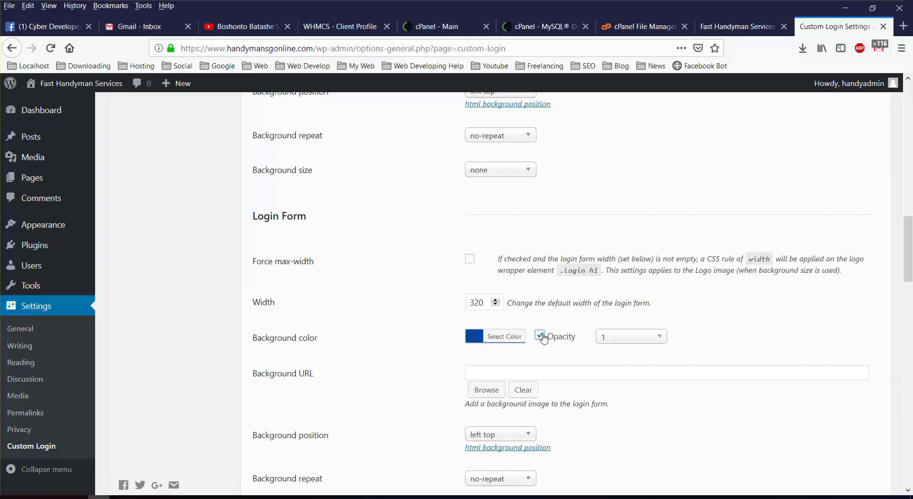
pyautogui.click(540, 337)
# Save the design settings and reload the login page in Chrome to check the new form color
pyautogui.scroll(15, 544, 338)
pyautogui.click(837, 209)
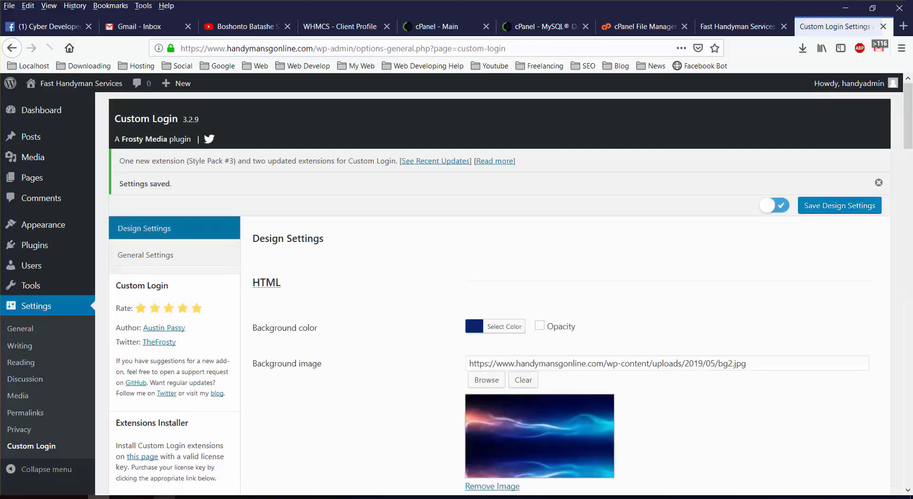
pyautogui.click(185, 498)
pyautogui.click(52, 33)
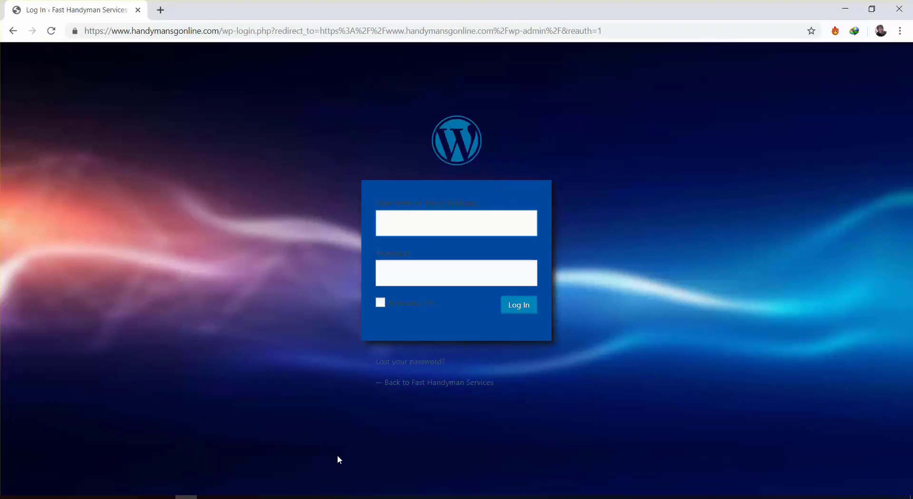
# In the Custom Login settings, enable opacity for the login form's background color and set it to 0.5
pyautogui.click(98, 497)
pyautogui.scroll(-8, 579, 357)
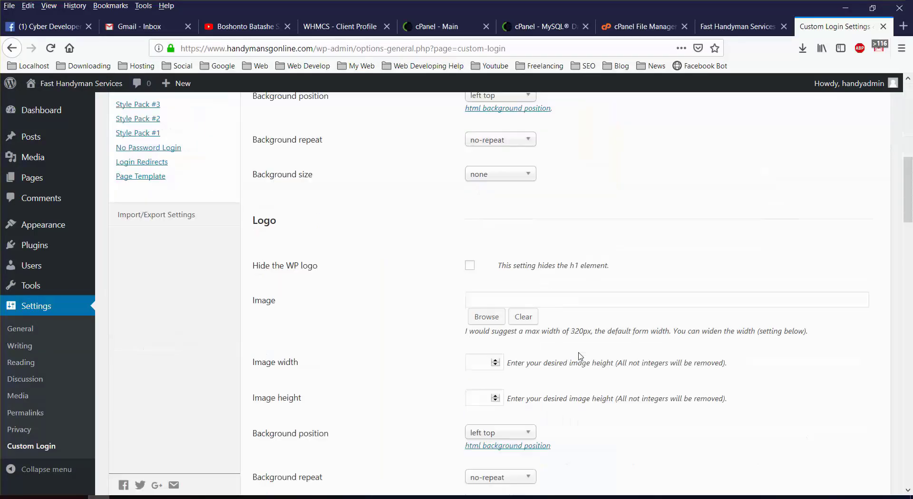
pyautogui.scroll(-7, 580, 356)
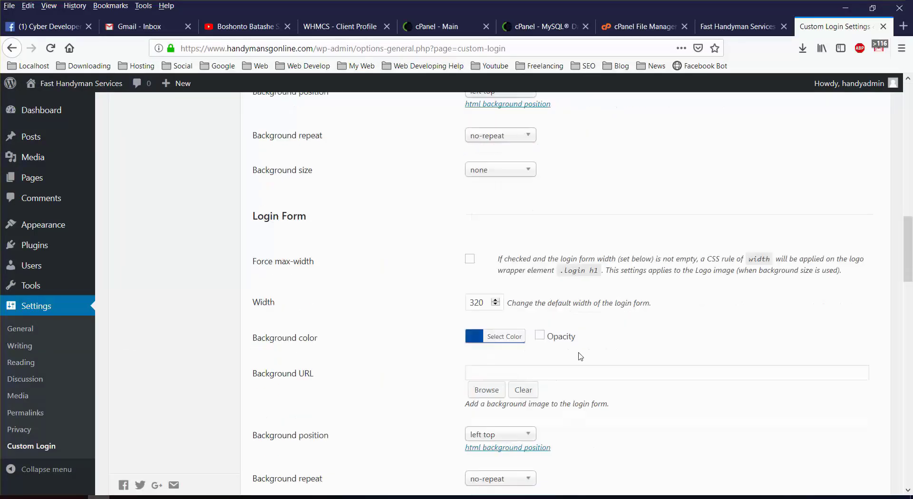
pyautogui.click(540, 336)
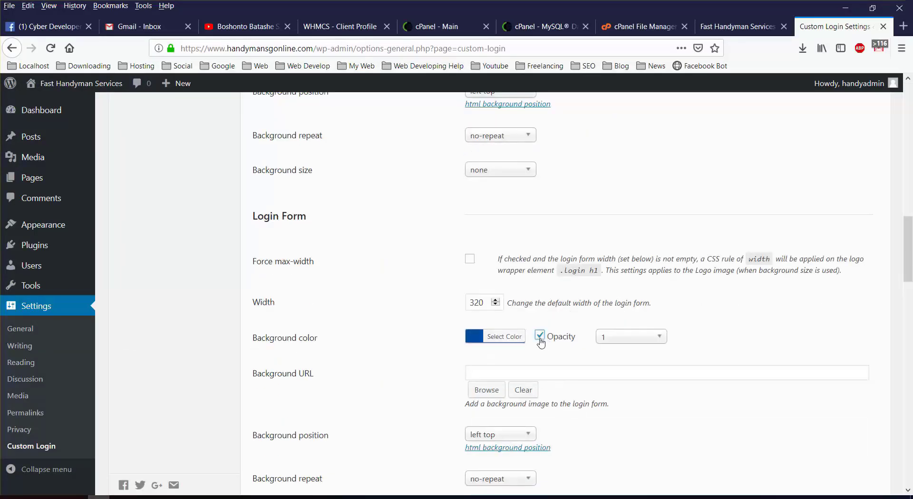
pyautogui.click(642, 343)
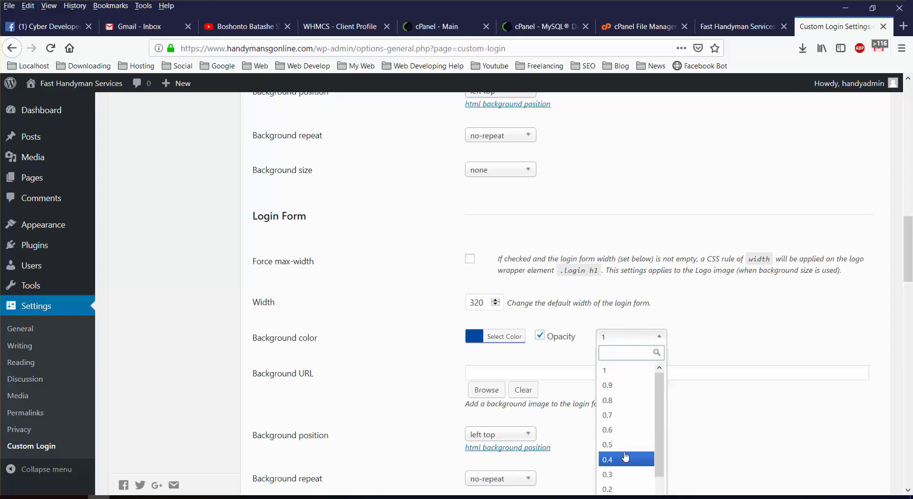
pyautogui.click(613, 444)
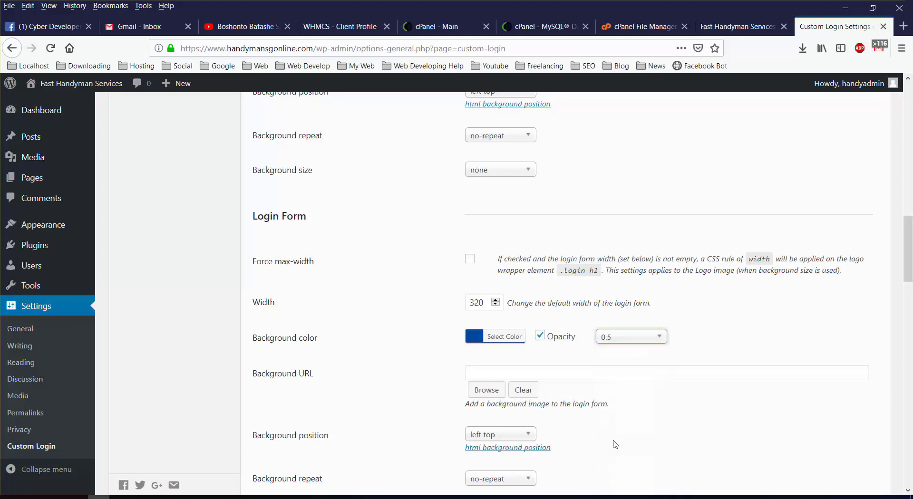
# Save the 0.5 opacity setting and reload the login page in Chrome to check the form's transparency
pyautogui.scroll(15, 819, 312)
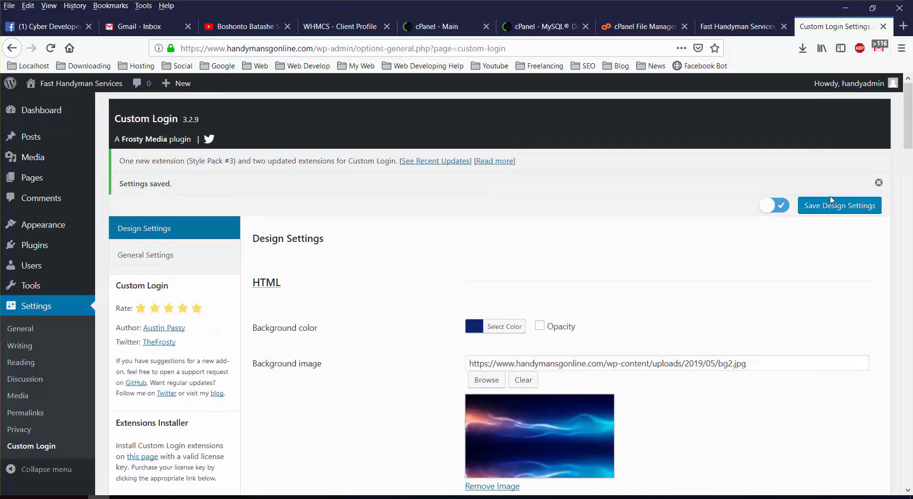
pyautogui.click(831, 205)
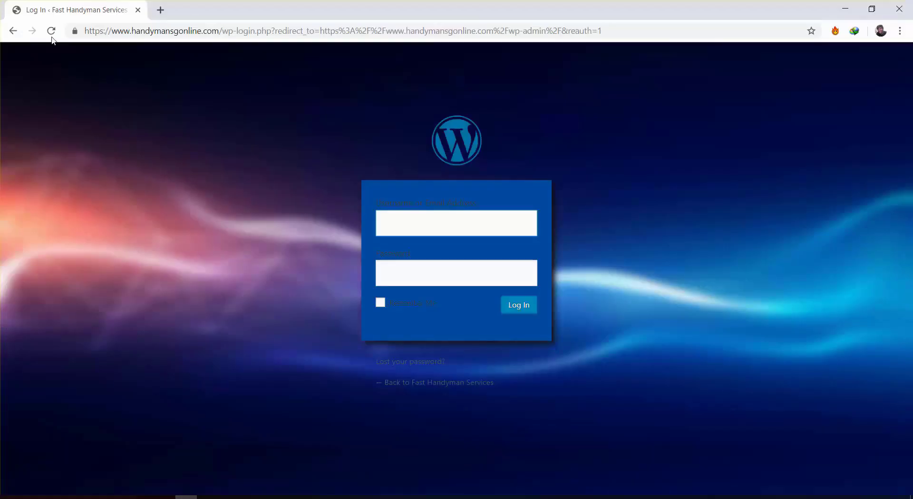
pyautogui.click(52, 37)
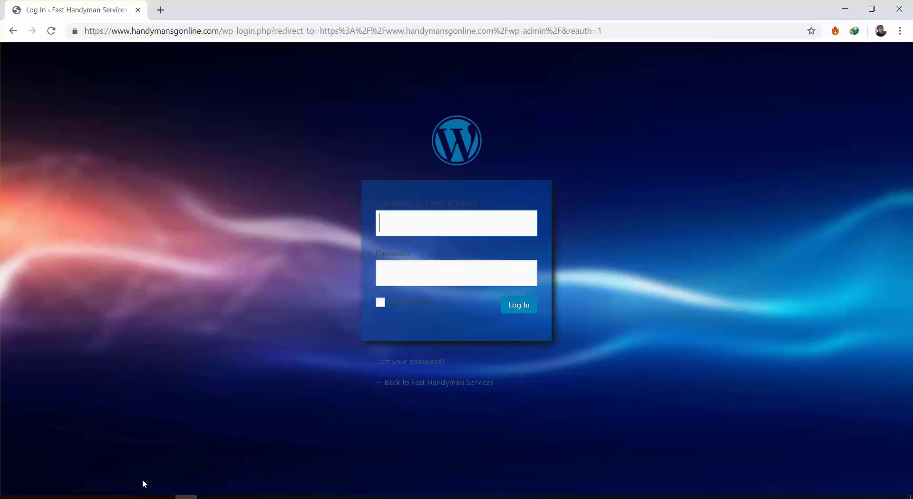
# In the Custom Login settings, lower the login form's background color opacity to 0.3
pyautogui.click(99, 497)
pyautogui.scroll(-5, 620, 408)
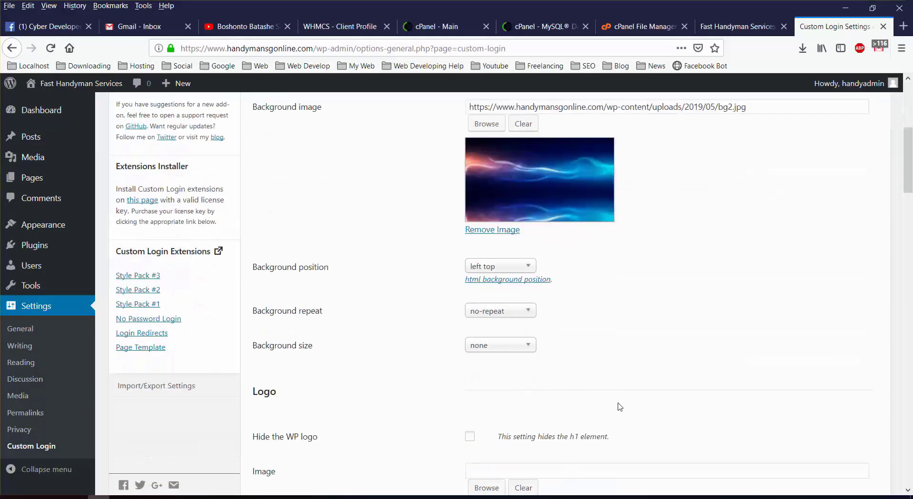
pyautogui.scroll(-12, 619, 408)
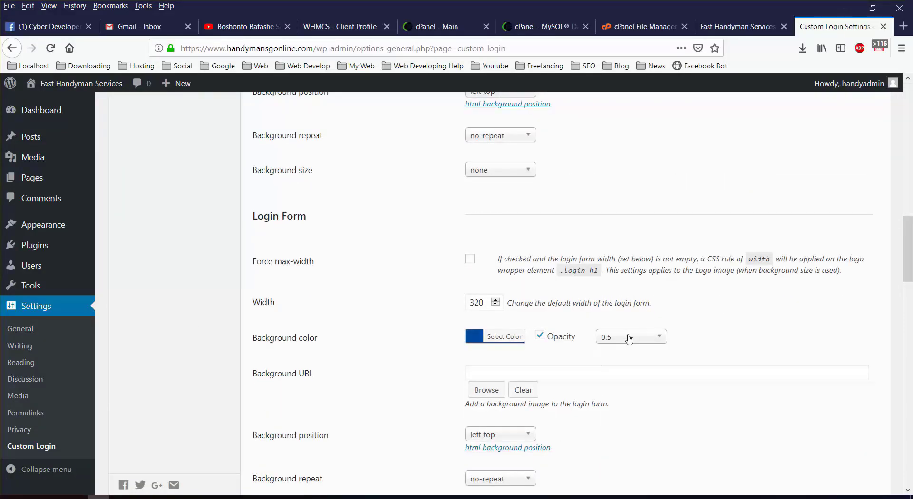
pyautogui.click(629, 339)
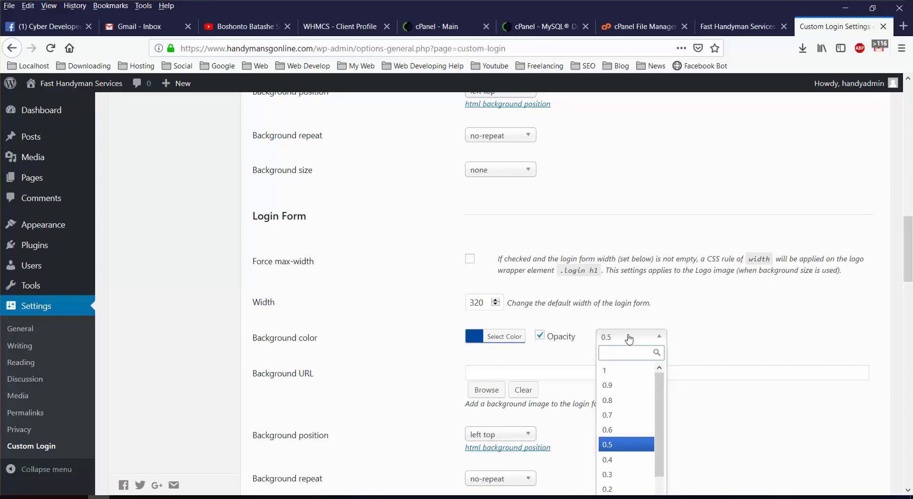
pyautogui.click(622, 478)
# Save the 0.3 opacity setting and reload the login page in Chrome to view the more transparent form
pyautogui.scroll(15, 864, 284)
pyautogui.click(837, 205)
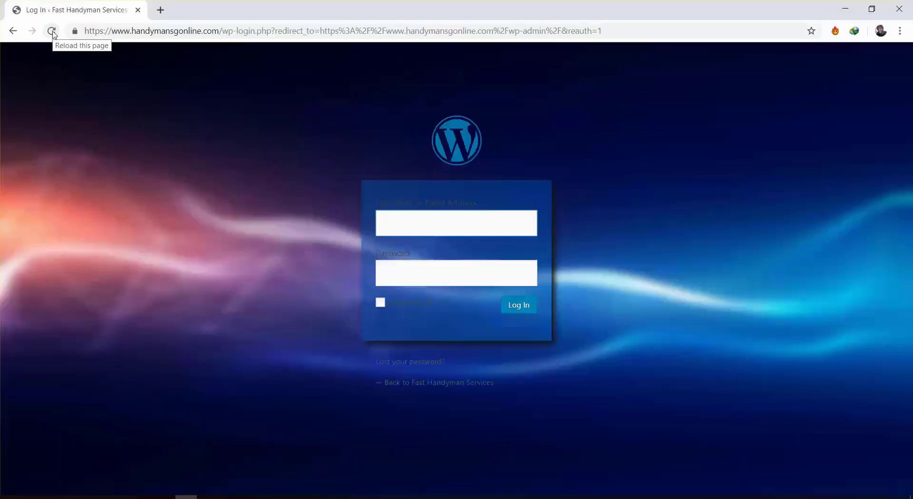
pyautogui.click(52, 32)
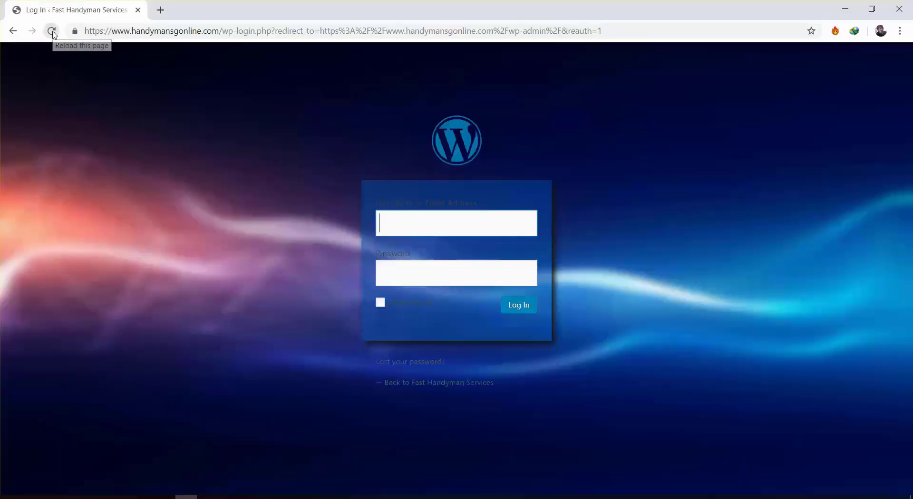
pyautogui.click(52, 32)
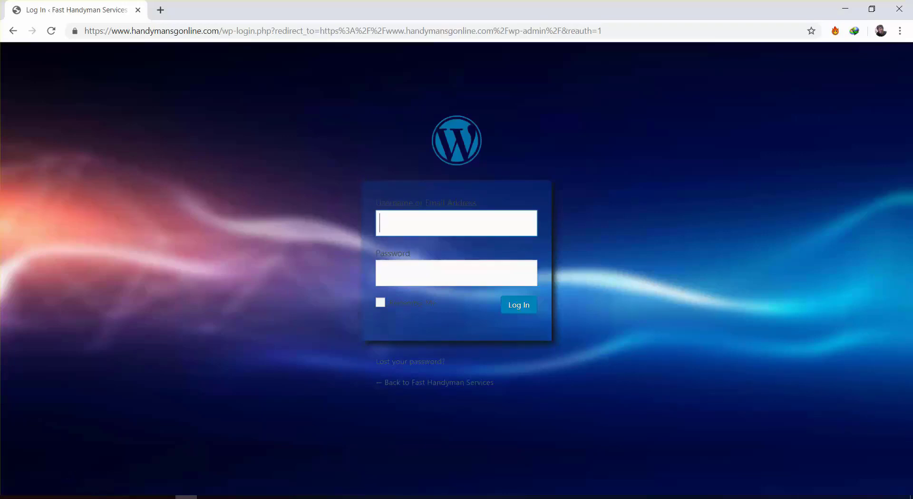
# In the Custom Login settings in Firefox, set the login form's border radius to 8 and border size to 5
pyautogui.click(98, 497)
pyautogui.scroll(-15, 570, 368)
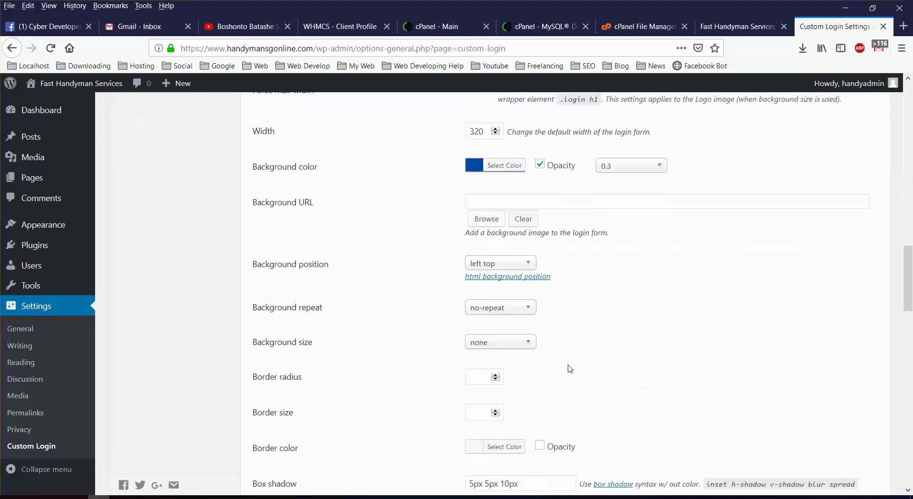
pyautogui.scroll(-3, 570, 369)
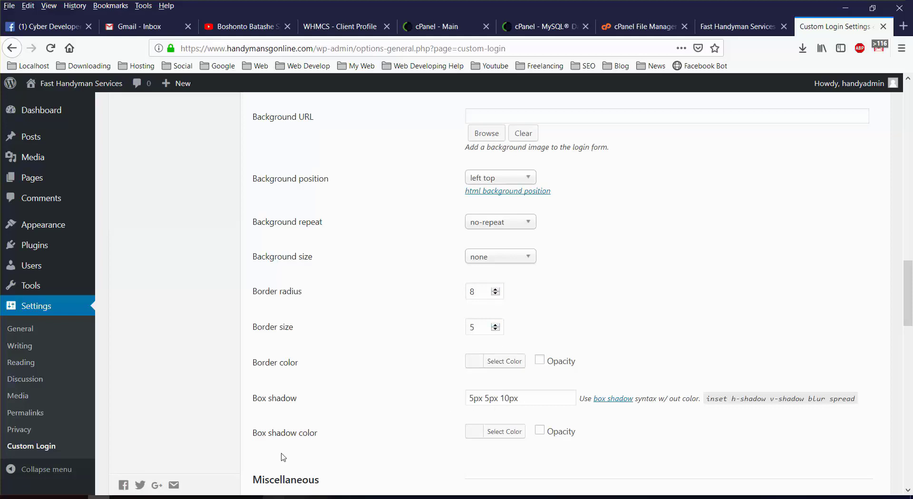
# In Photoshop, sample the bright cyan from the glowing wave in bg2.jpg and copy its hex code 04CAE5
pyautogui.click(361, 498)
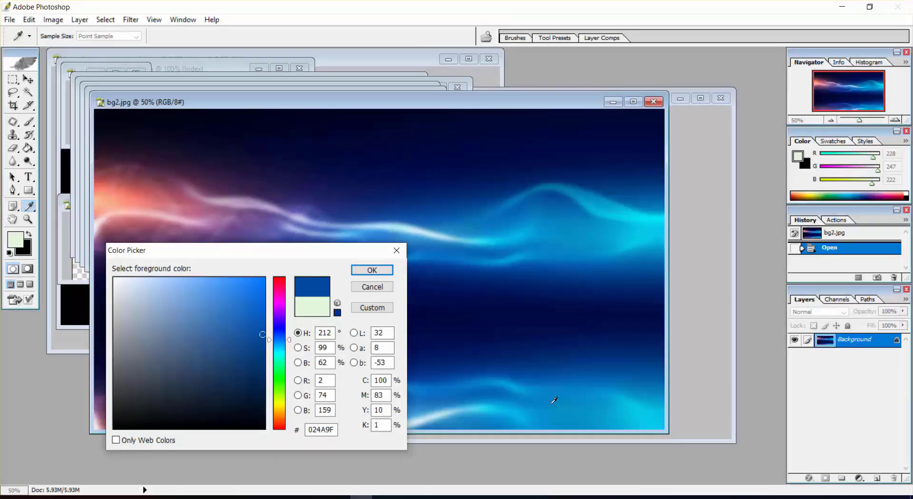
pyautogui.click(630, 208)
pyautogui.doubleClick(328, 429)
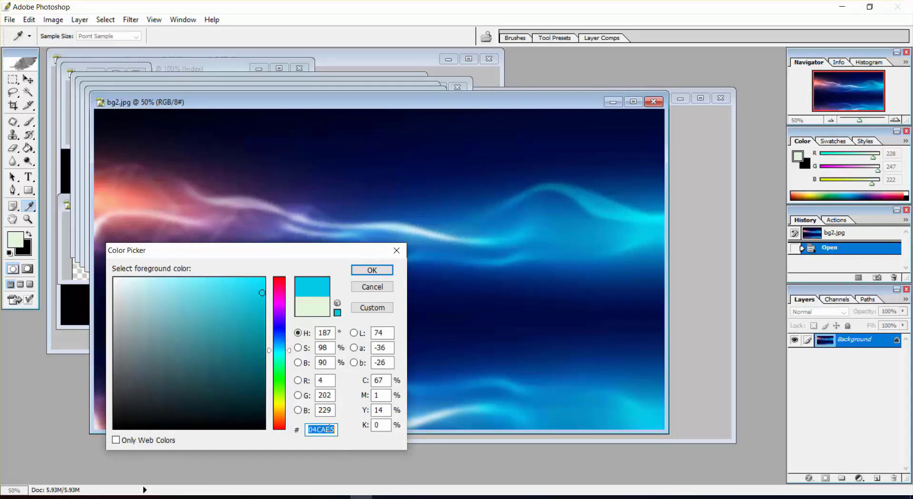
pyautogui.rightClick(328, 426)
pyautogui.click(339, 301)
# Back in the Custom Login settings in Firefox, set the login form's border color to the copied #04cae5
pyautogui.click(98, 498)
pyautogui.click(518, 364)
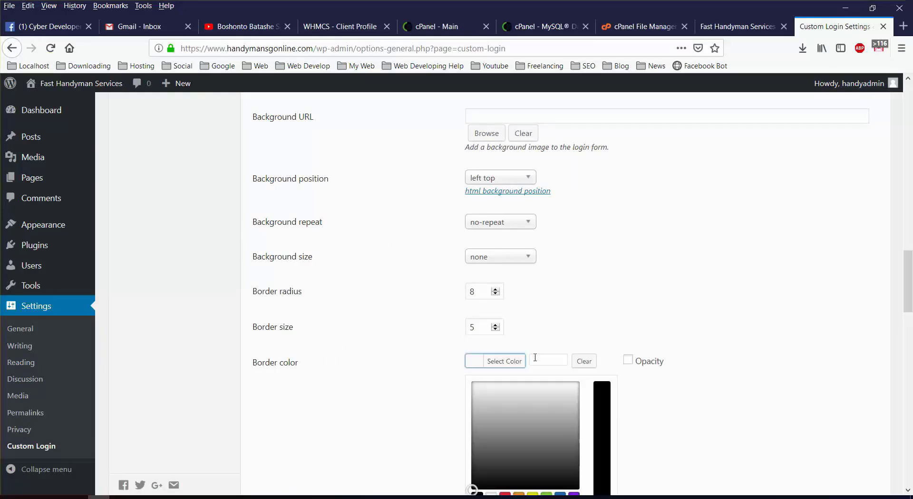
pyautogui.click(535, 359)
pyautogui.rightClick(550, 357)
pyautogui.click(580, 403)
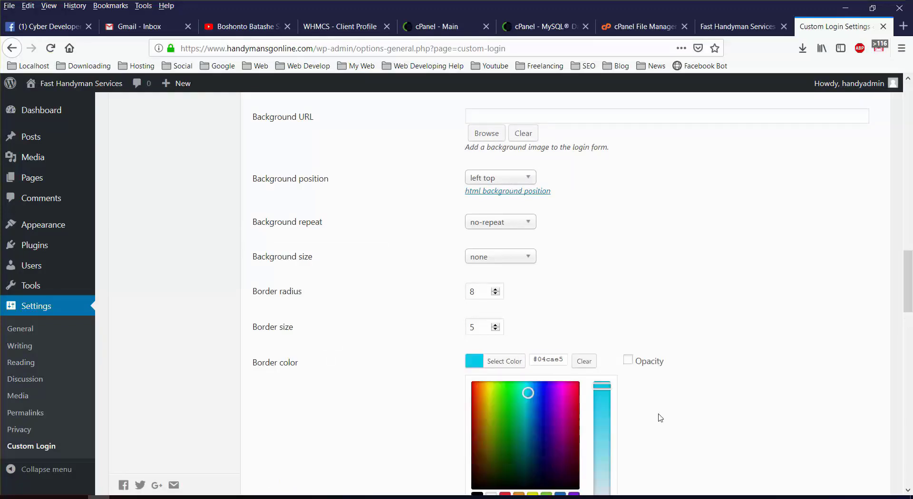
pyautogui.click(660, 417)
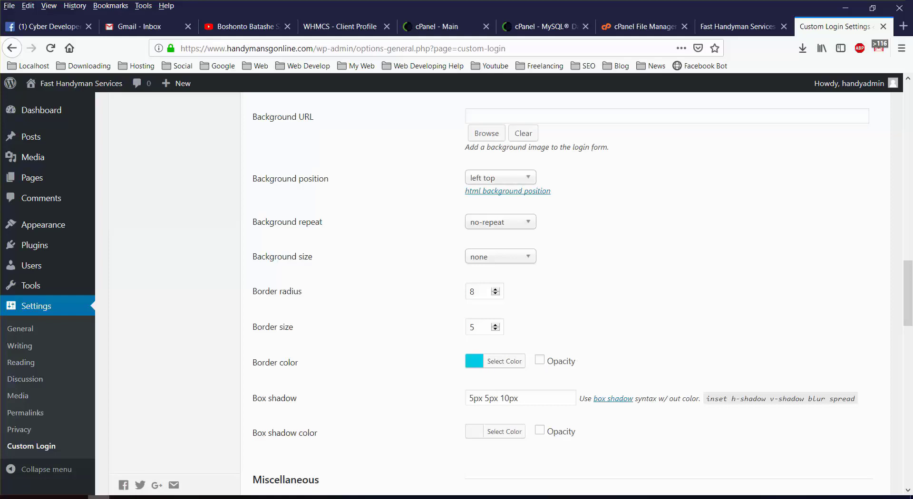
# Save the form border settings and reload the login page in Chrome to check the new border
pyautogui.scroll(2, 715, 320)
pyautogui.scroll(1, 729, 316)
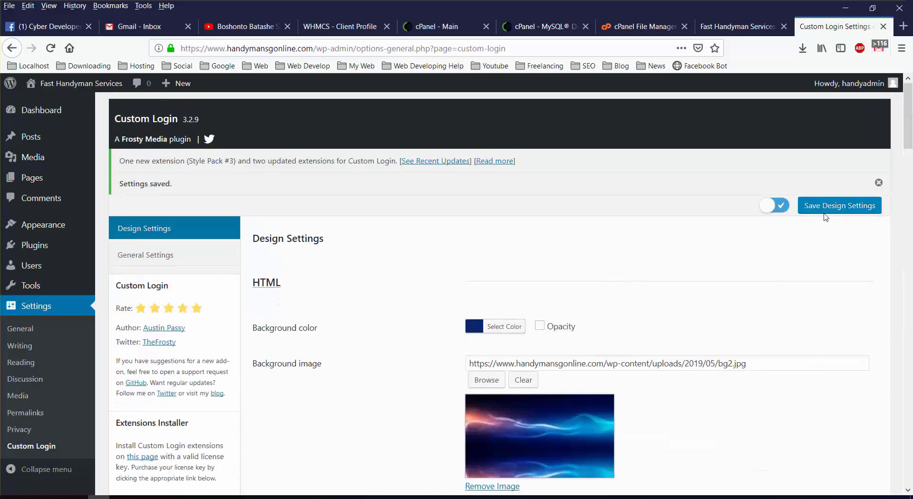
pyautogui.click(841, 209)
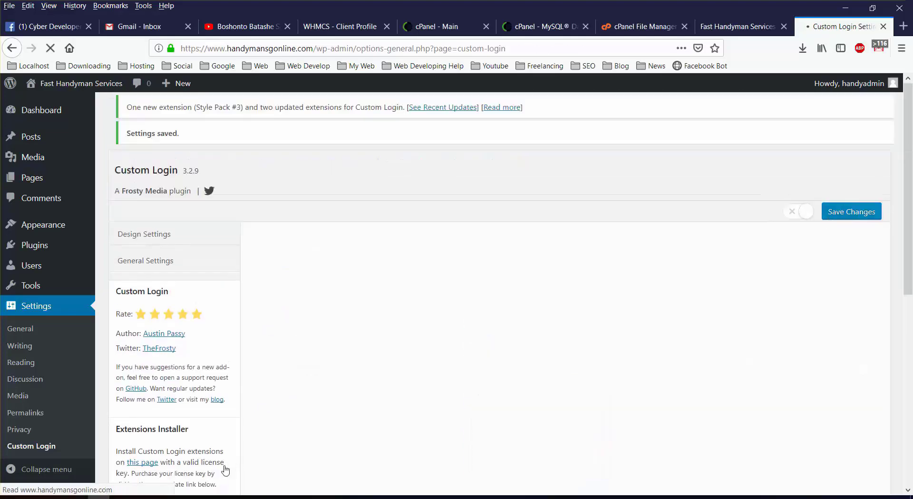
pyautogui.click(186, 497)
pyautogui.click(51, 31)
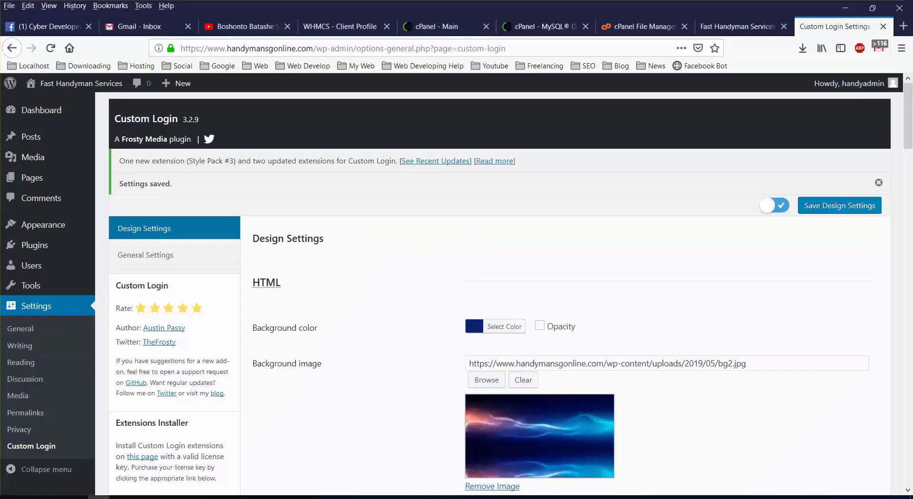
# In the Custom Login settings in Firefox, set the Miscellaneous label color to white (#ffffff)
pyautogui.scroll(-8, 533, 474)
pyautogui.scroll(-10, 528, 456)
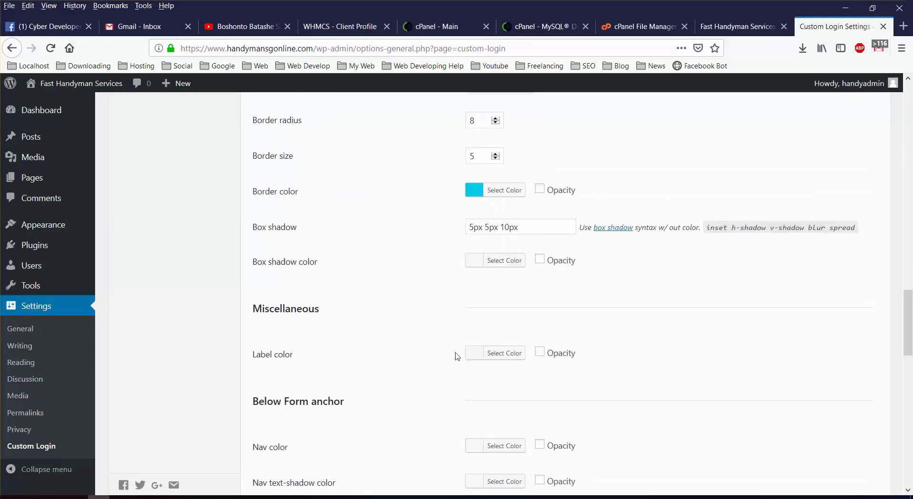
pyautogui.click(505, 353)
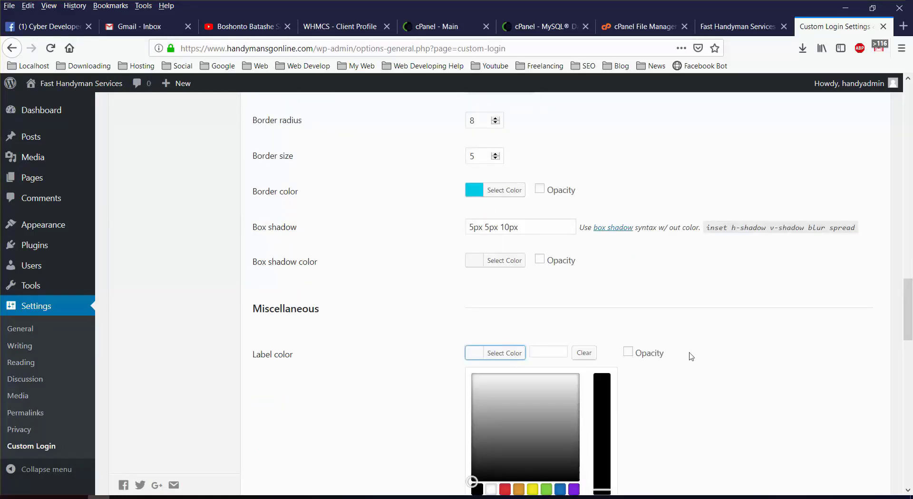
pyautogui.scroll(-3, 543, 408)
pyautogui.click(491, 404)
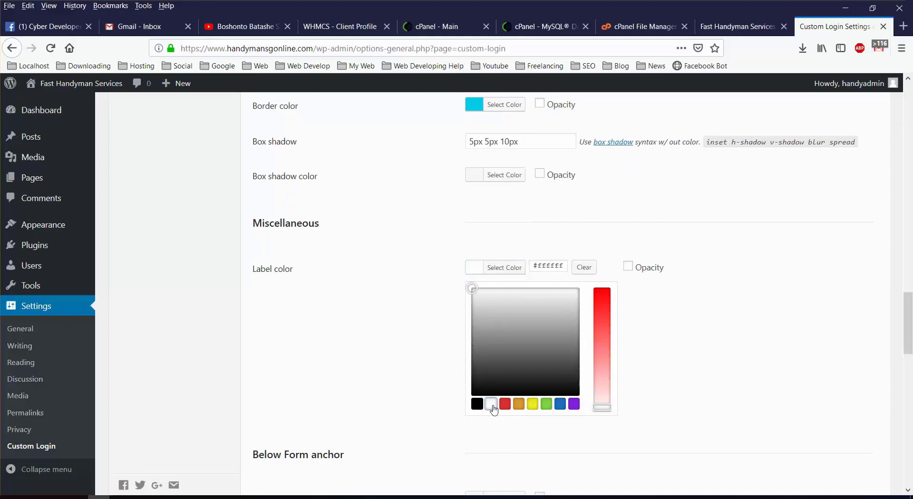
pyautogui.click(336, 358)
# Set the nav color of the links below the login form to white
pyautogui.scroll(-3, 409, 378)
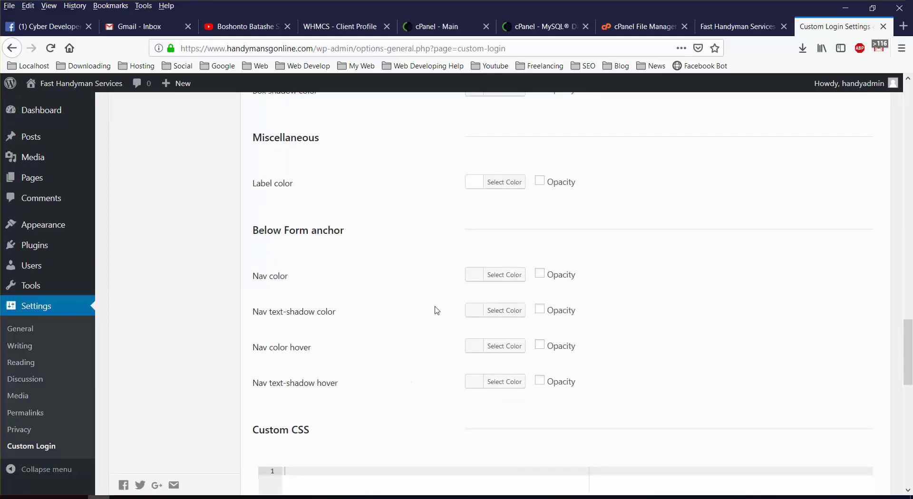
pyautogui.click(506, 277)
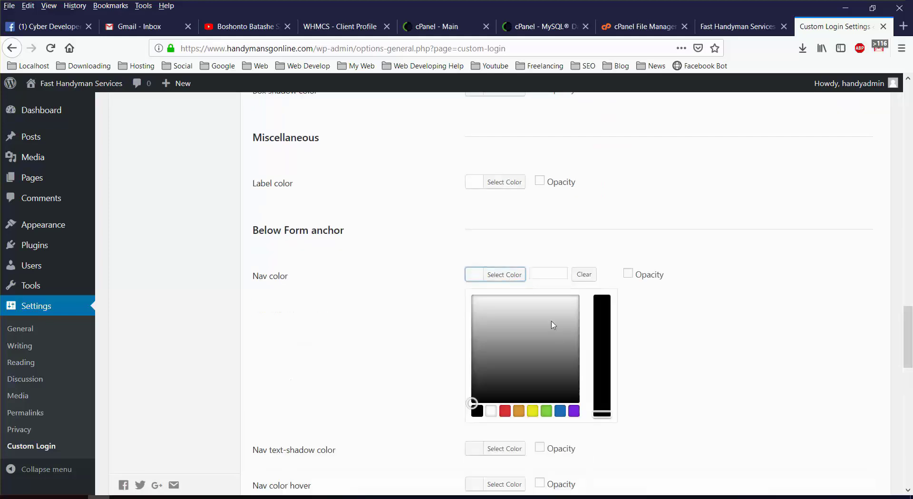
pyautogui.click(491, 411)
pyautogui.click(403, 359)
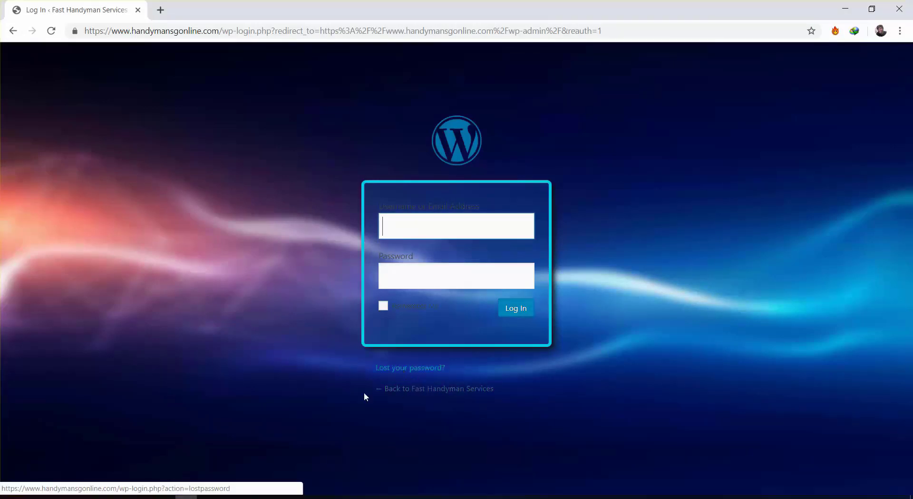
# Save the white label and nav colors, and reload the login page in Chrome to check the text
pyautogui.click(99, 497)
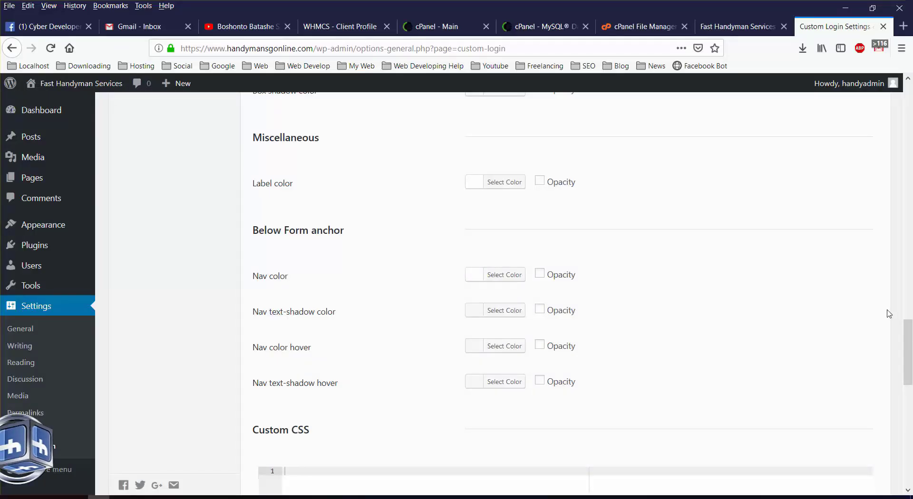
pyautogui.moveTo(907, 333); pyautogui.dragTo(908, 149)
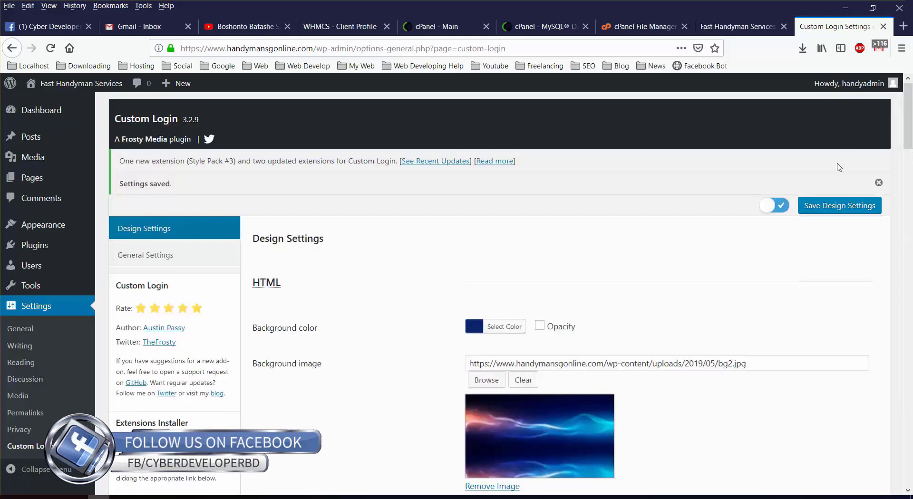
pyautogui.click(832, 206)
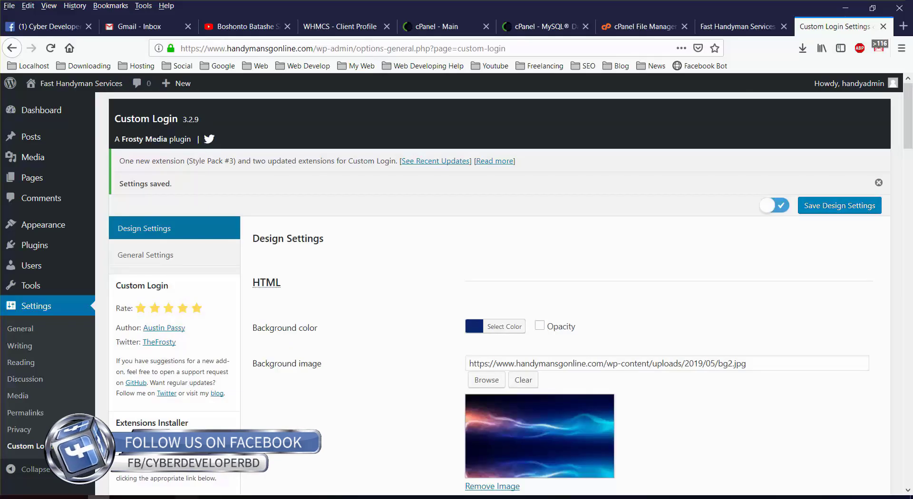
pyautogui.click(186, 498)
pyautogui.click(51, 31)
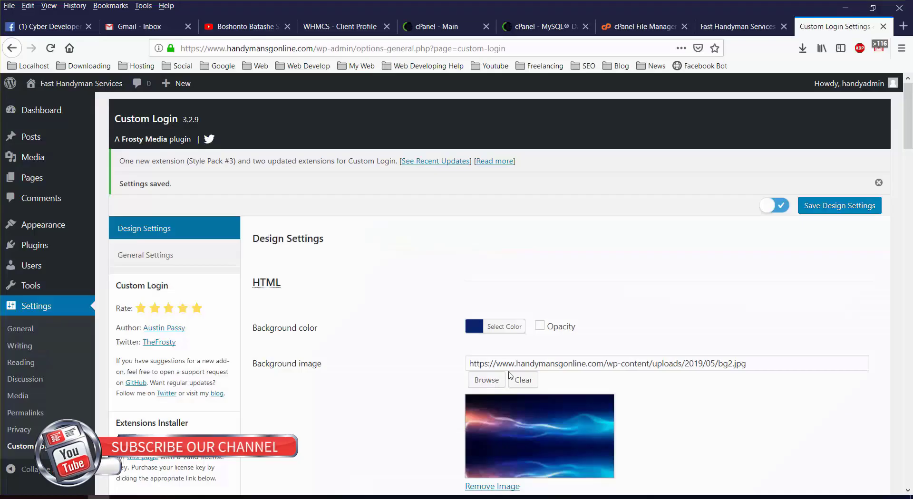
# Upload logo-login.png from the handymansgonline.com folder to the media library and insert it as the login page's logo image
pyautogui.scroll(-10, 510, 375)
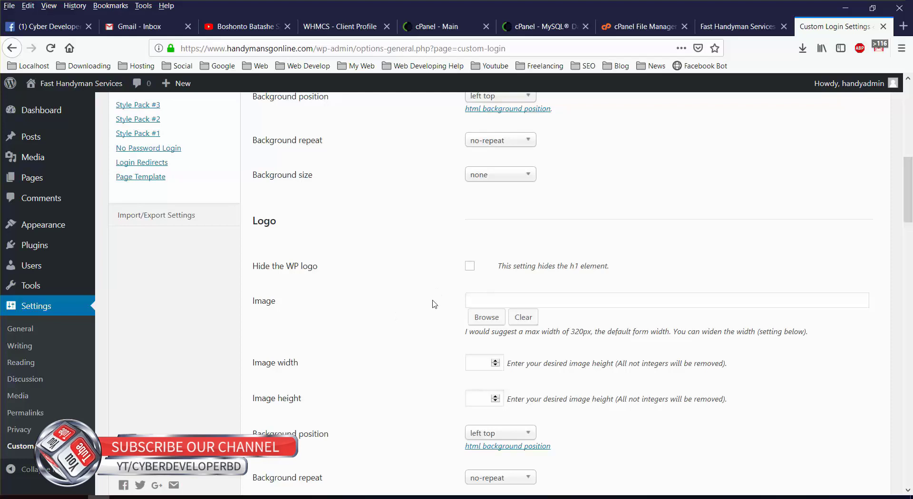
pyautogui.click(470, 267)
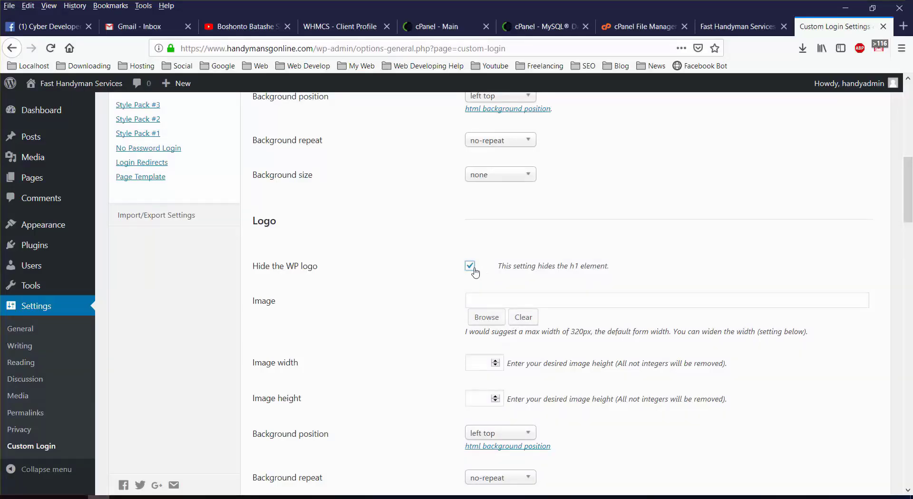
pyautogui.click(471, 266)
pyautogui.click(485, 318)
pyautogui.moveTo(77, 497)
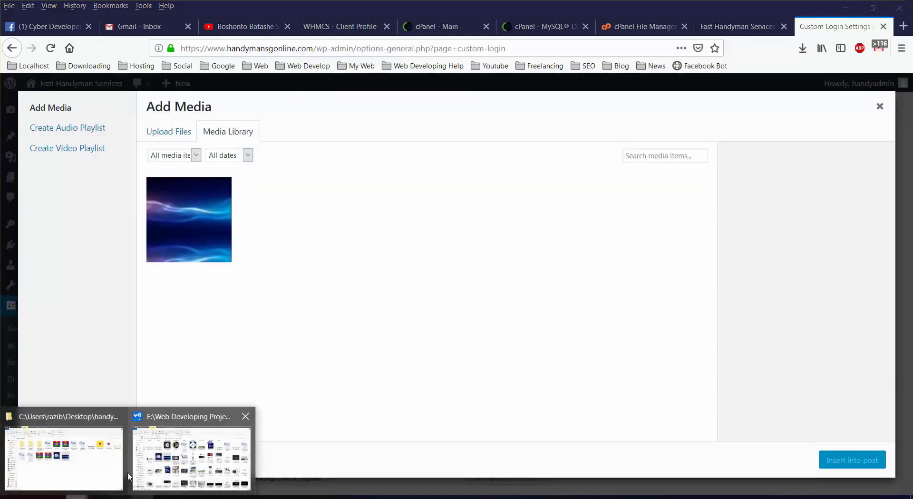
pyautogui.click(99, 467)
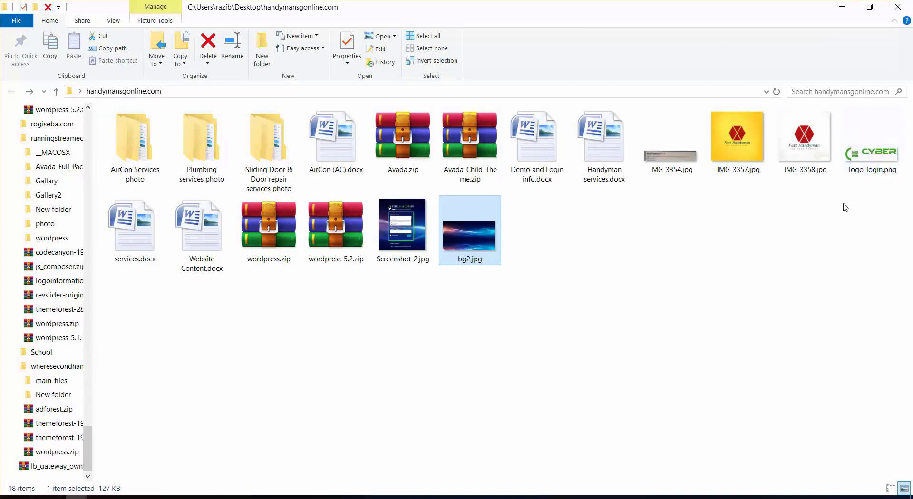
pyautogui.moveTo(878, 175); pyautogui.dragTo(190, 390)
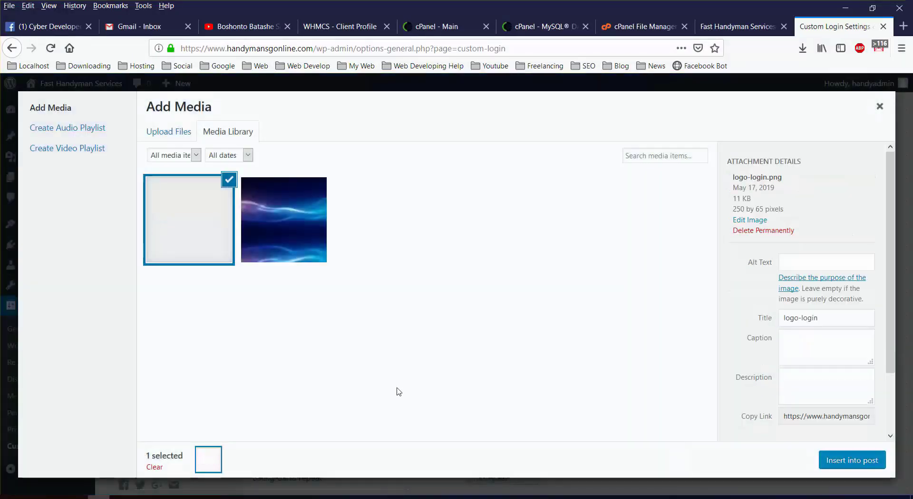
pyautogui.click(850, 464)
# Save the logo setting and reload the login page in Chrome to check the new logo
pyautogui.scroll(10, 749, 387)
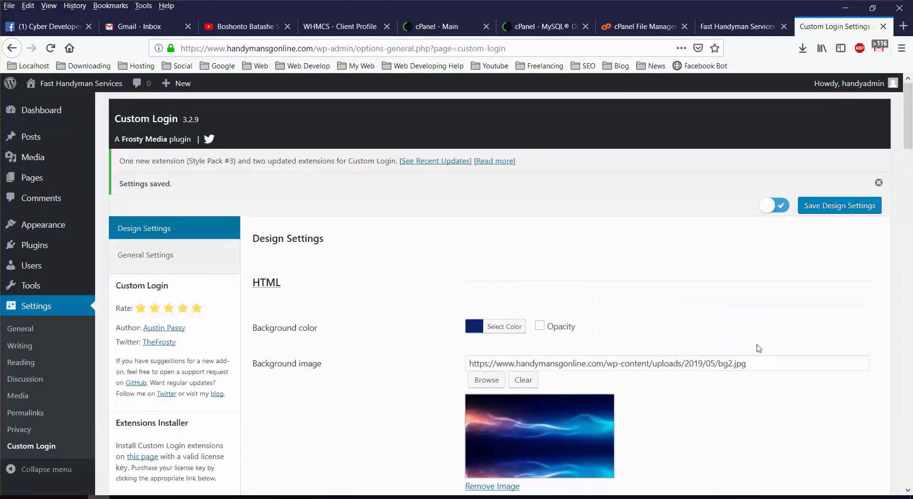
pyautogui.click(823, 207)
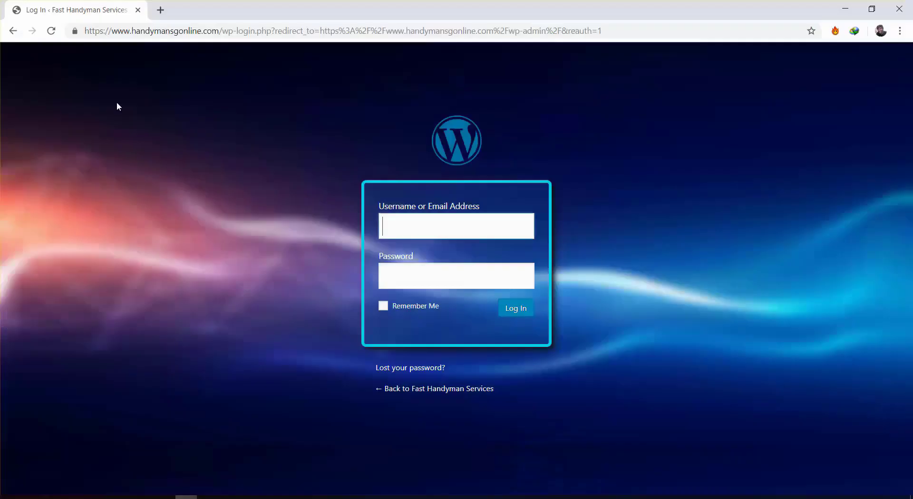
pyautogui.click(51, 30)
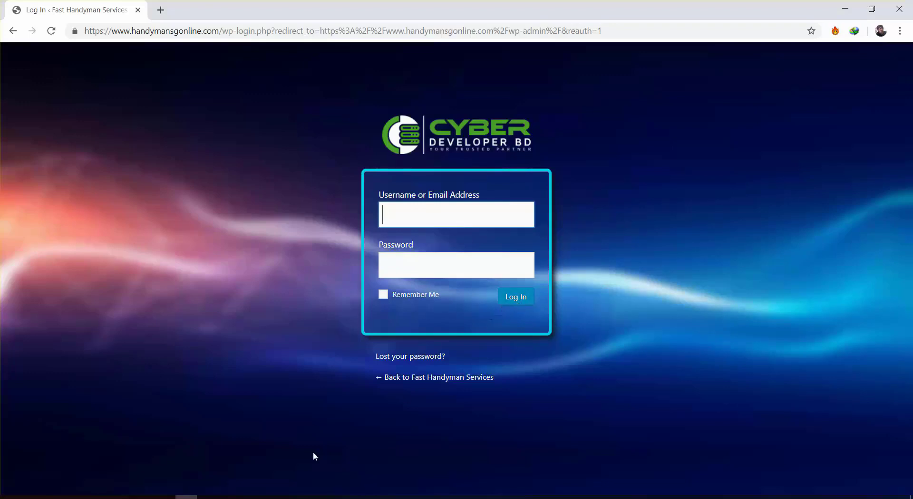
pyautogui.hotkey('alt', 'Tab')
pyautogui.scroll(-14, 444, 338)
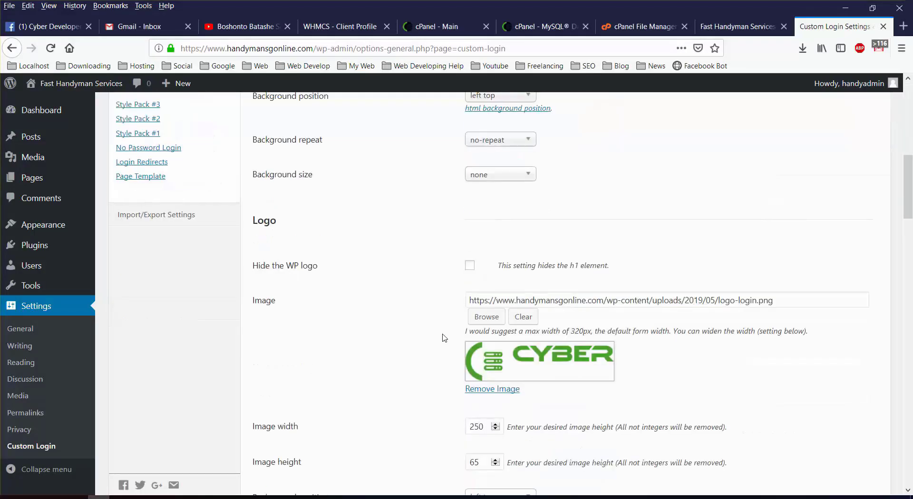
pyautogui.scroll(-3, 444, 338)
pyautogui.scroll(20, 362, 415)
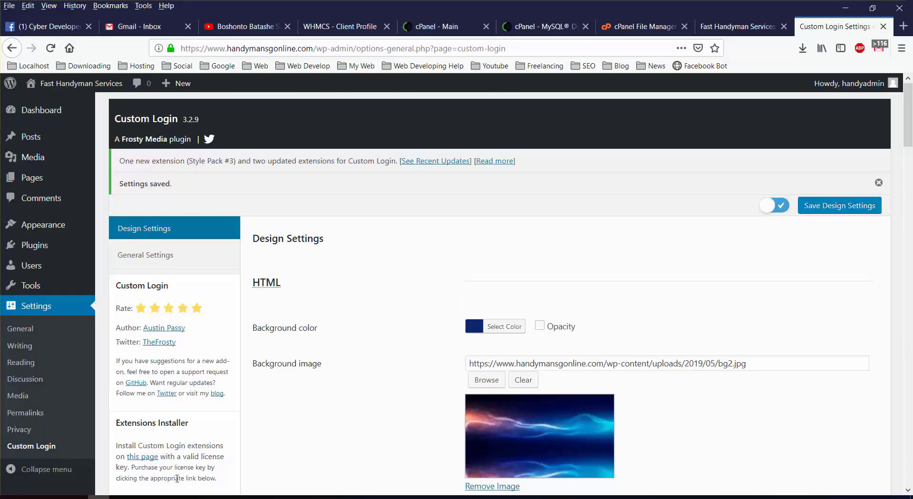
# Inspect the Log In button on the login page in Chrome and select the class name "button" in its markup
pyautogui.hotkey('alt', 'Tab')
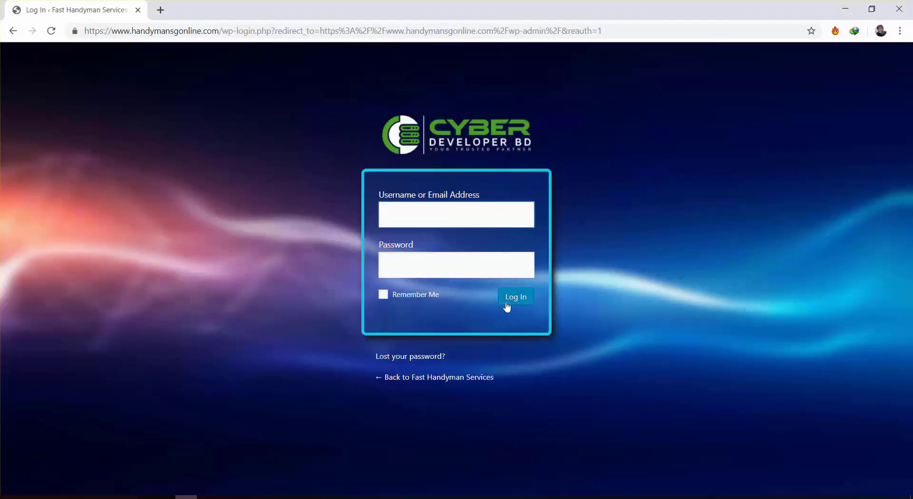
pyautogui.rightClick(508, 296)
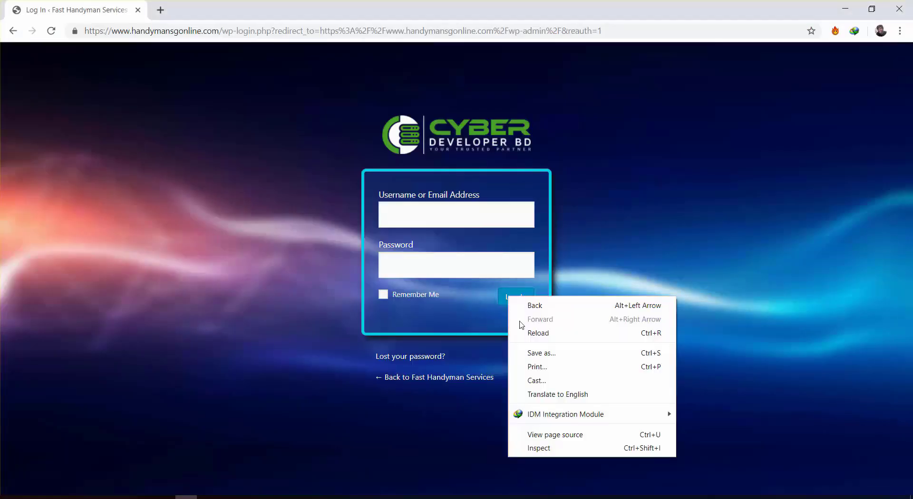
pyautogui.click(538, 447)
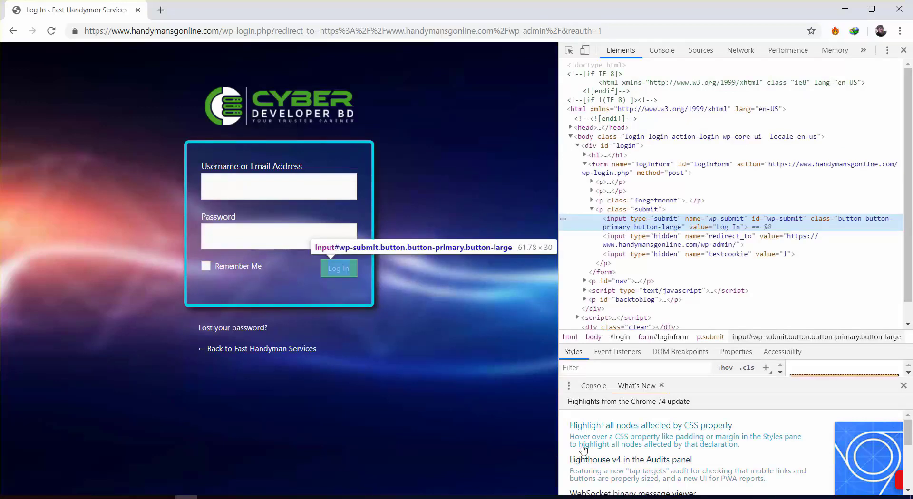
pyautogui.doubleClick(848, 219)
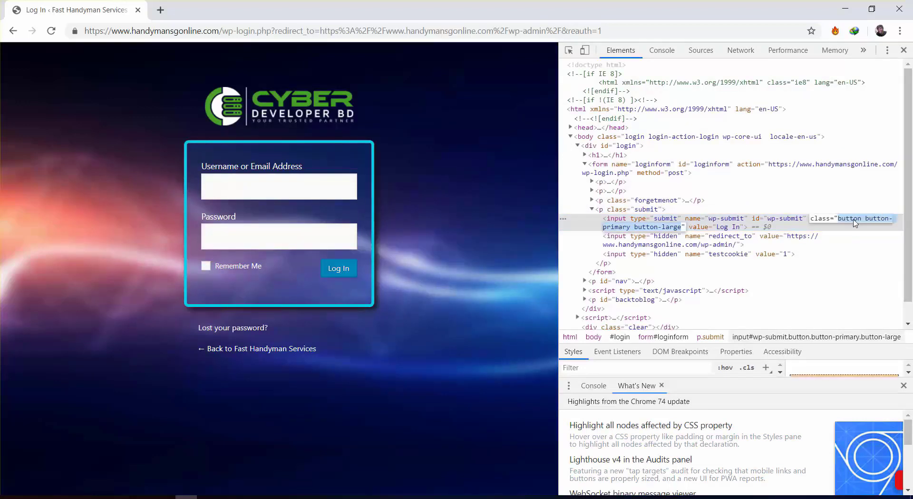
pyautogui.moveTo(860, 220); pyautogui.dragTo(839, 221)
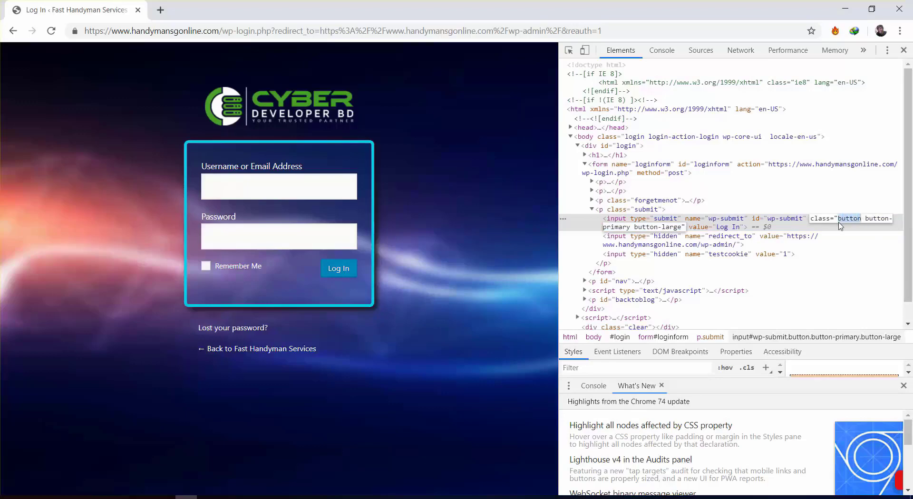
# Switch to the Custom Login settings in Firefox and add an empty .button{ } rule to the Custom HTML code
pyautogui.click(99, 497)
pyautogui.scroll(-15, 758, 332)
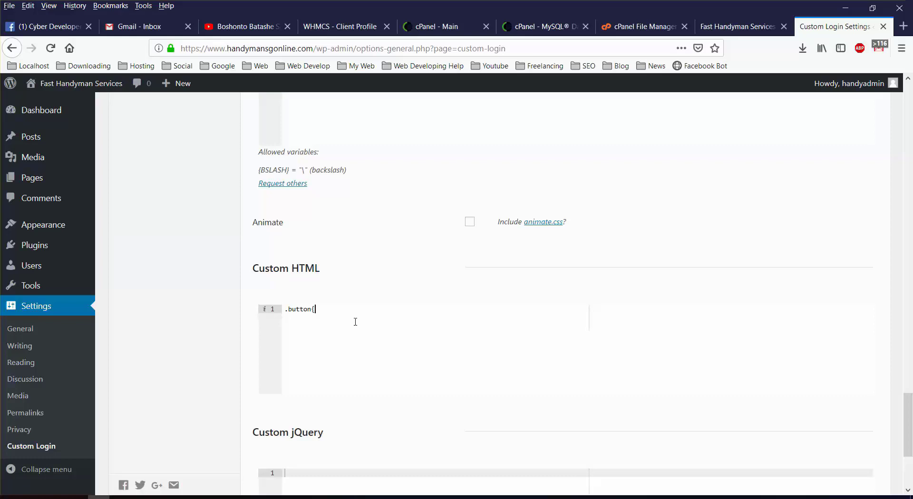
pyautogui.press('Return')
pyautogui.press('Return')
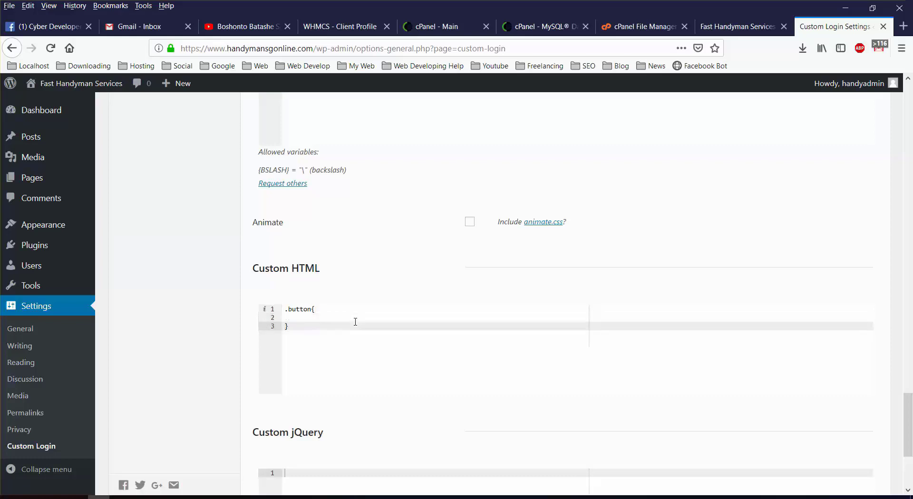
# Search Google Images for "Button design" in a new browser tab
pyautogui.click(903, 26)
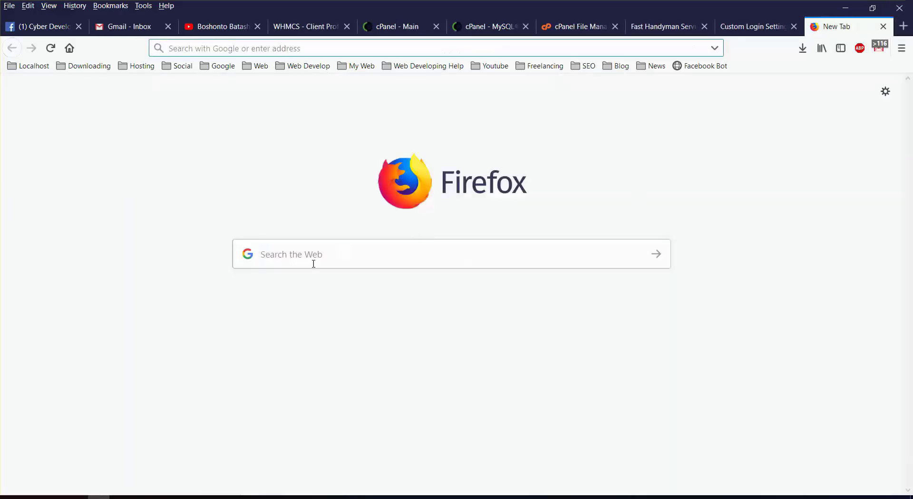
pyautogui.click(301, 255)
pyautogui.write('Bu')
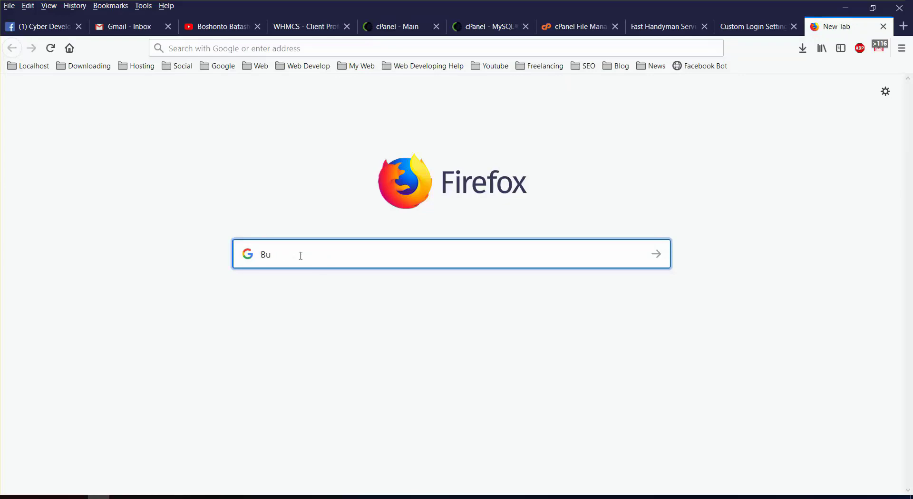
pyautogui.write('tton desi')
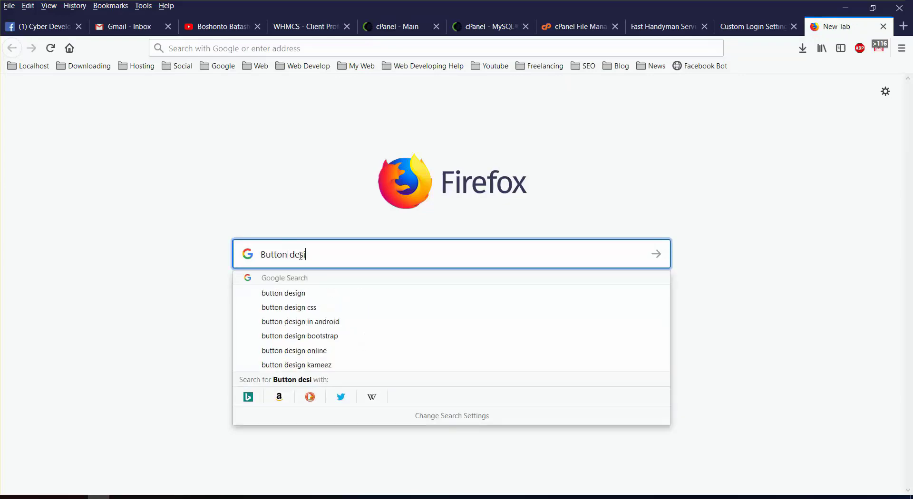
pyautogui.write('gn')
pyautogui.press('Return')
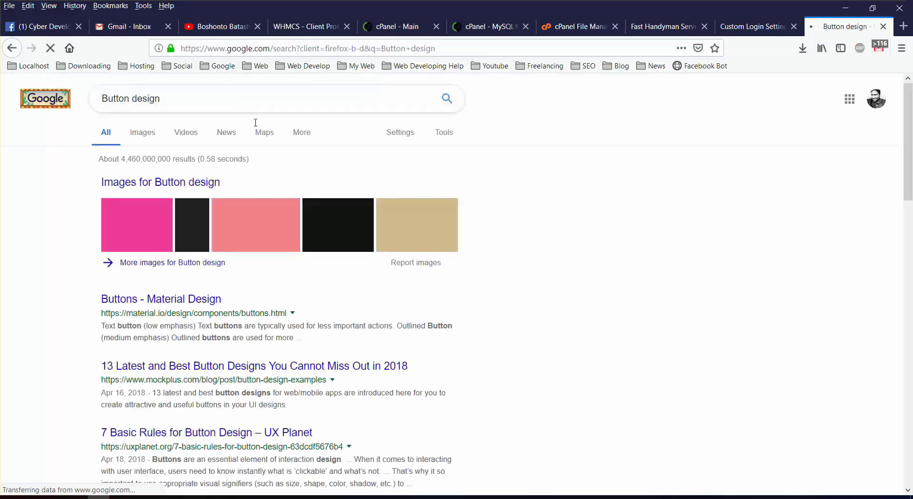
pyautogui.click(145, 139)
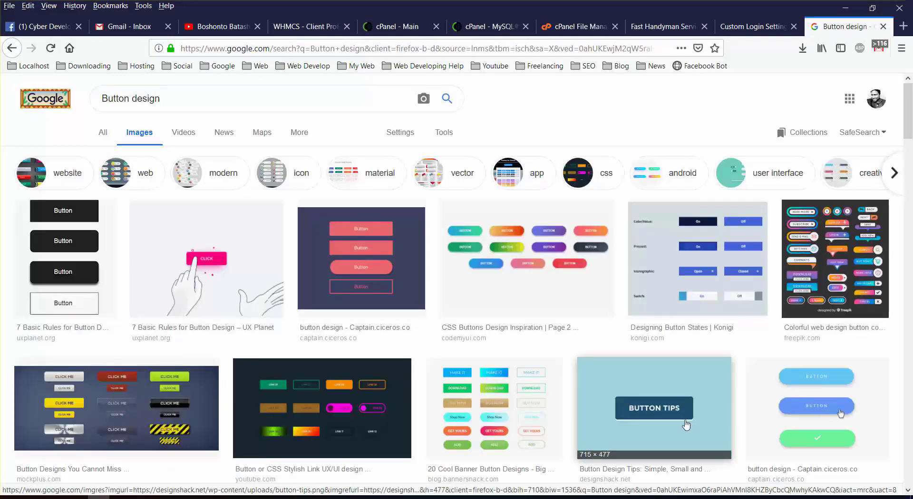
# Preview the Freepik colorful web button collection and its related images, ending on the dark-blue set with UPLOAD FILE and CONTACT US buttons
pyautogui.click(846, 354)
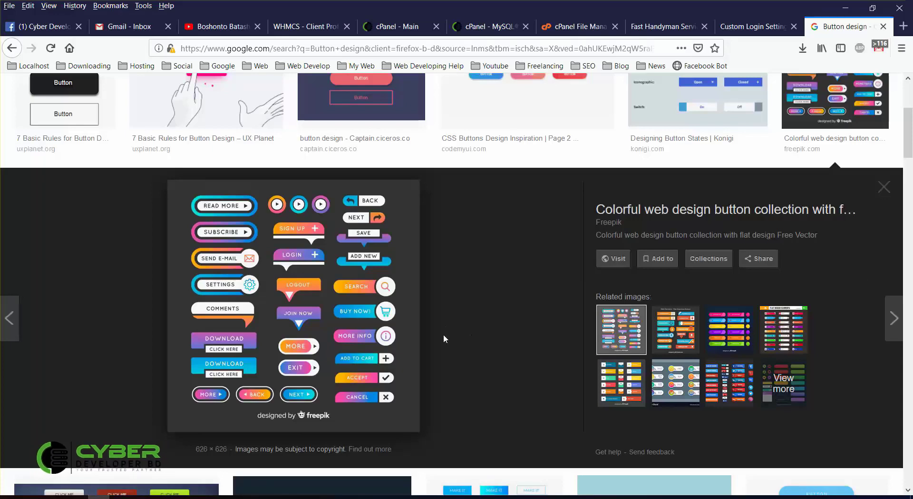
pyautogui.scroll(-6, 444, 333)
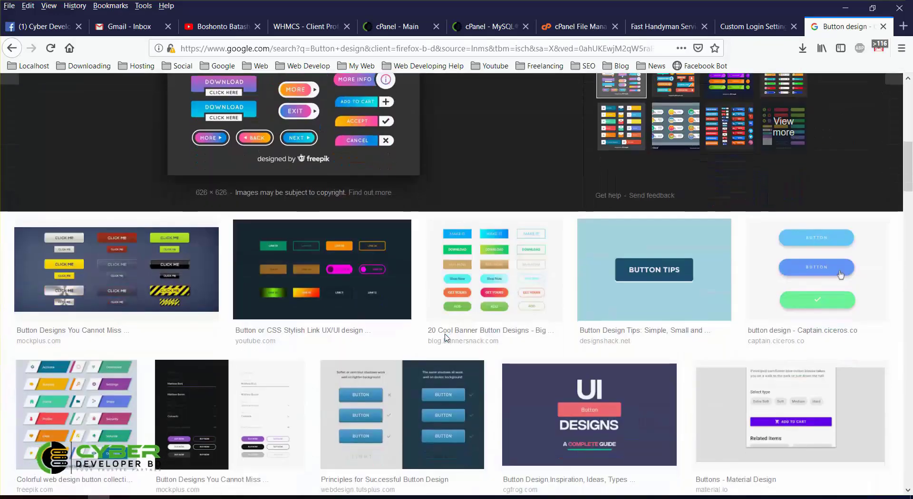
pyautogui.scroll(4, 444, 333)
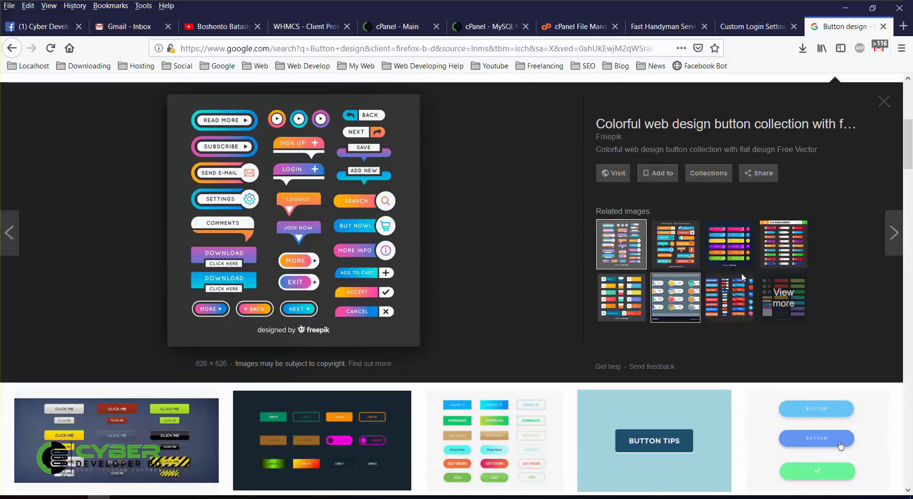
pyautogui.click(727, 251)
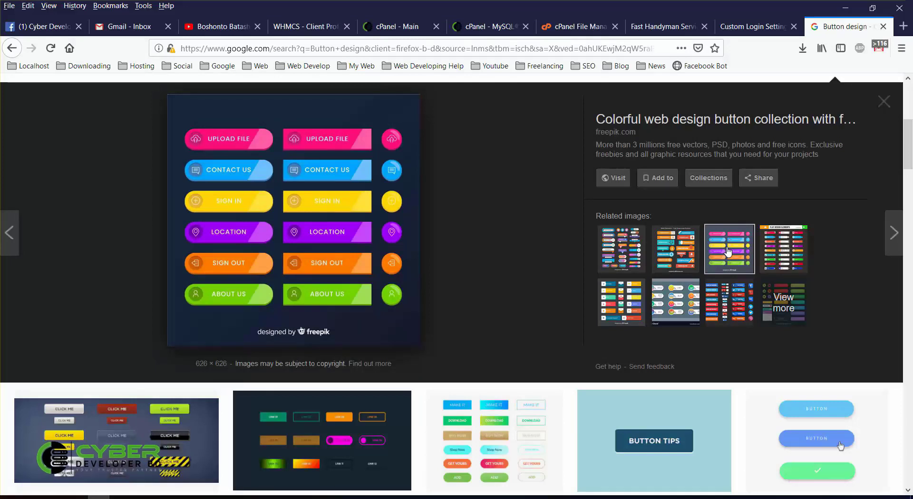
pyautogui.click(795, 253)
pyautogui.click(723, 253)
# Compare the login page in Chrome with the previewed button designs in Firefox
pyautogui.hotkey('alt', 'Tab')
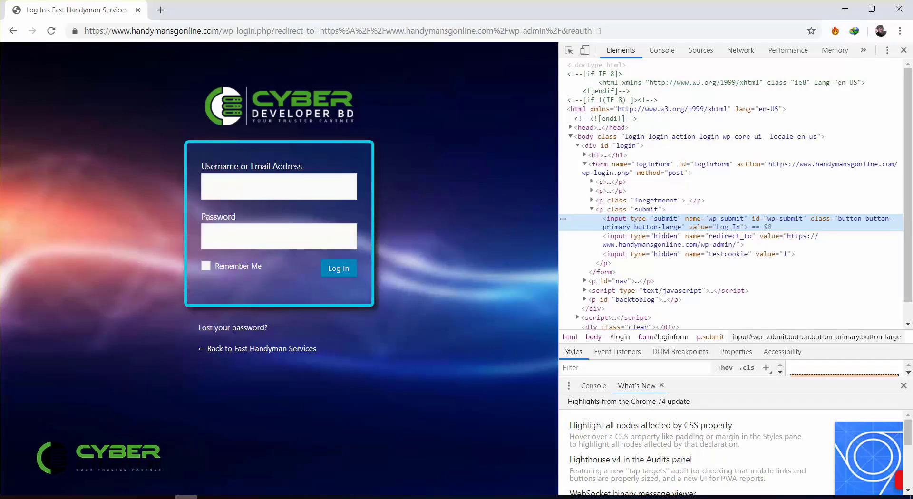
pyautogui.hotkey('alt', 'Tab')
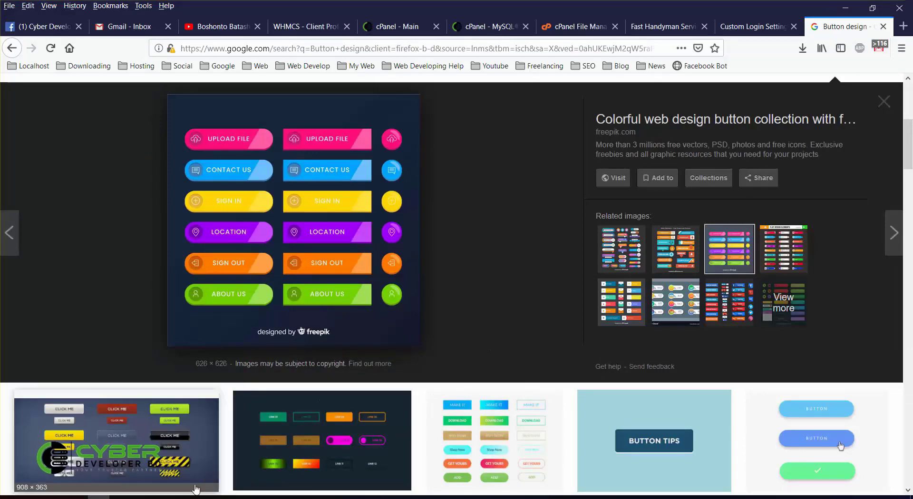
pyautogui.hotkey('alt', 'Tab')
pyautogui.hotkey('alt', 'Tab')
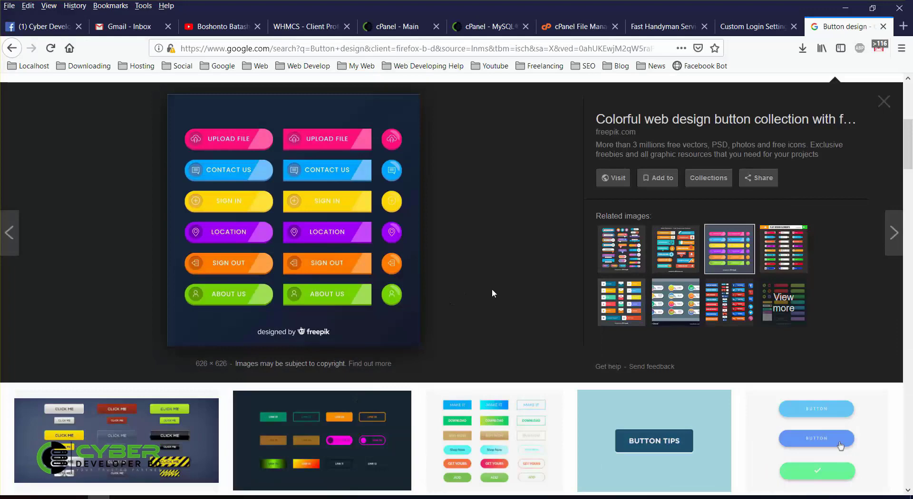
# Save the previewed button collection image as a JPG in the handymansgonline.com folder on the Desktop
pyautogui.rightClick(332, 288)
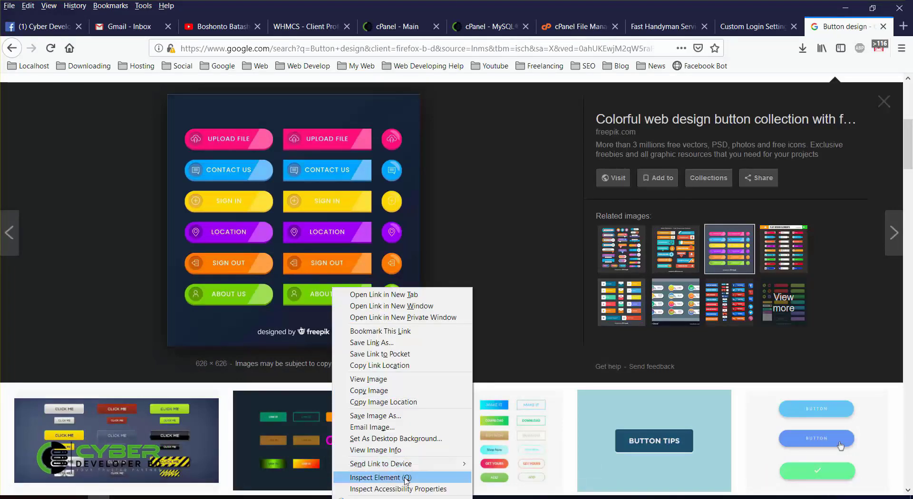
pyautogui.click(403, 415)
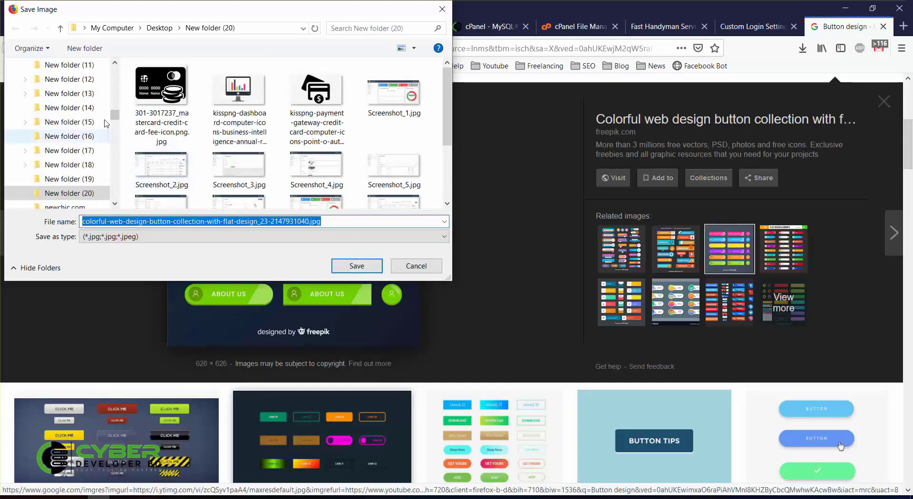
pyautogui.scroll(2, 87, 129)
pyautogui.scroll(4, 87, 130)
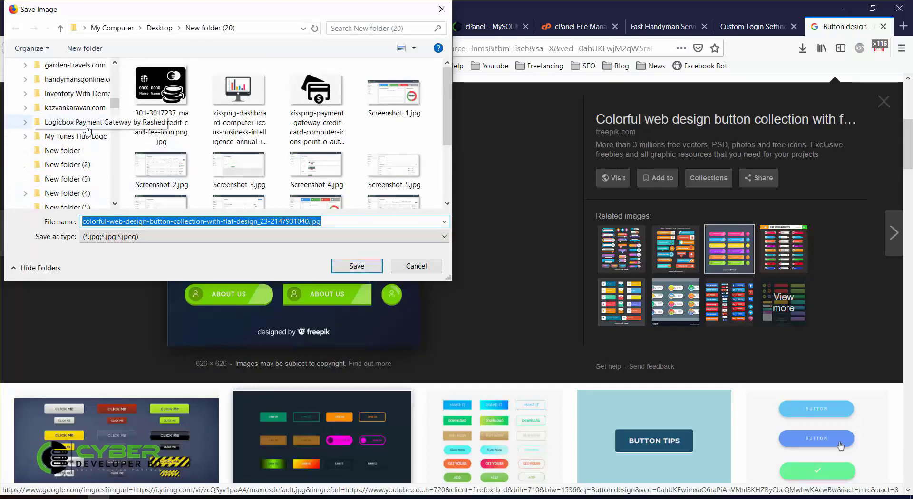
pyautogui.click(77, 80)
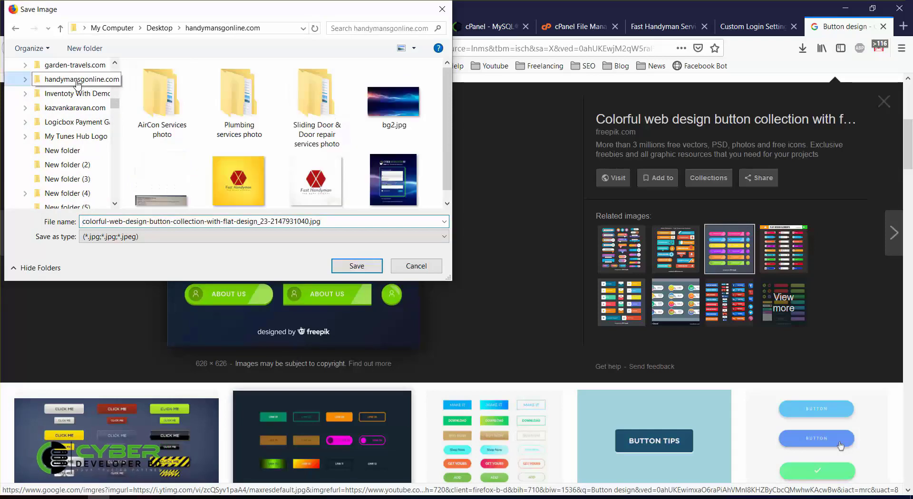
pyautogui.click(357, 266)
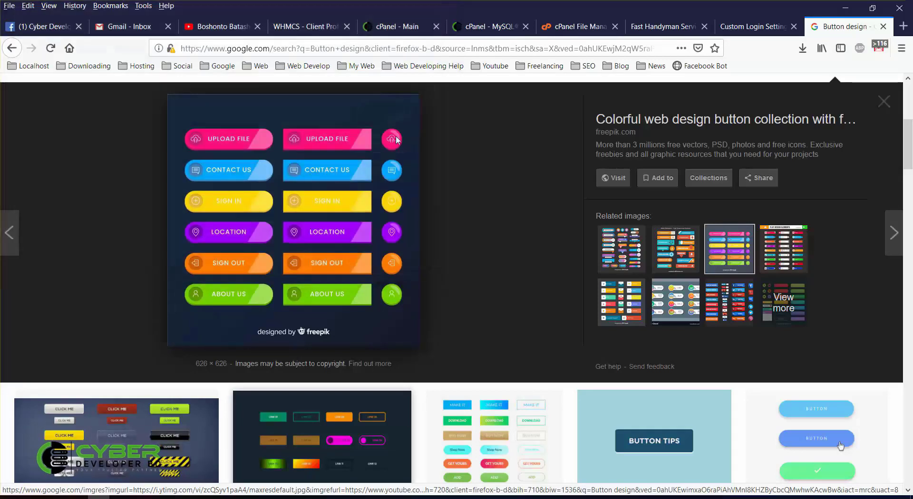
# Dismiss Photoshop's open Color Picker and open the saved button collection JPG from the handymansgonline.com folder in Photoshop
pyautogui.click(77, 497)
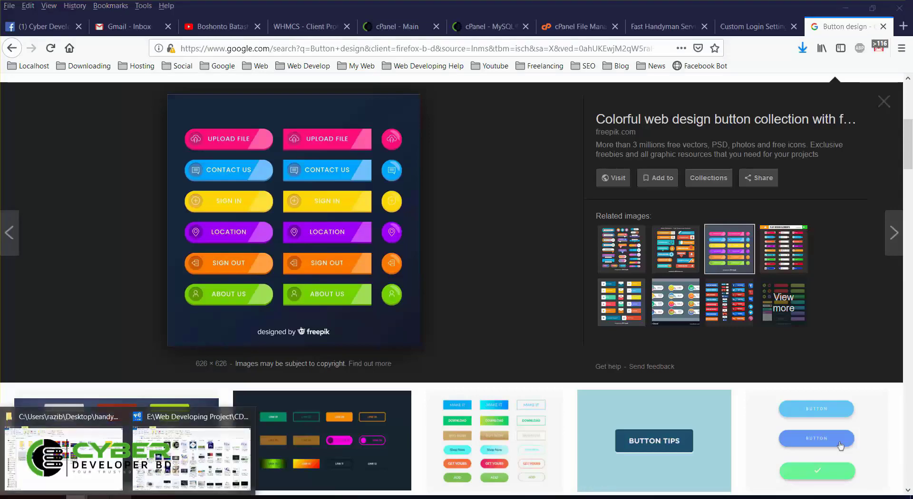
pyautogui.click(88, 451)
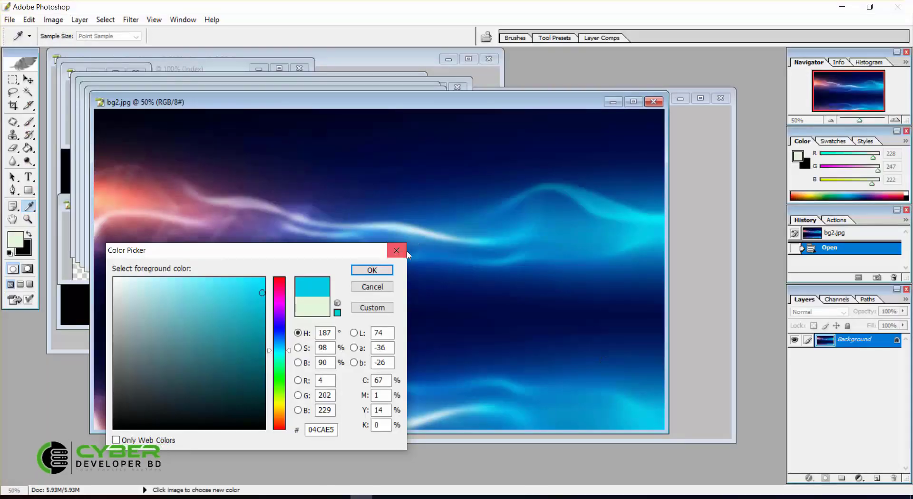
pyautogui.click(396, 251)
pyautogui.press('v')
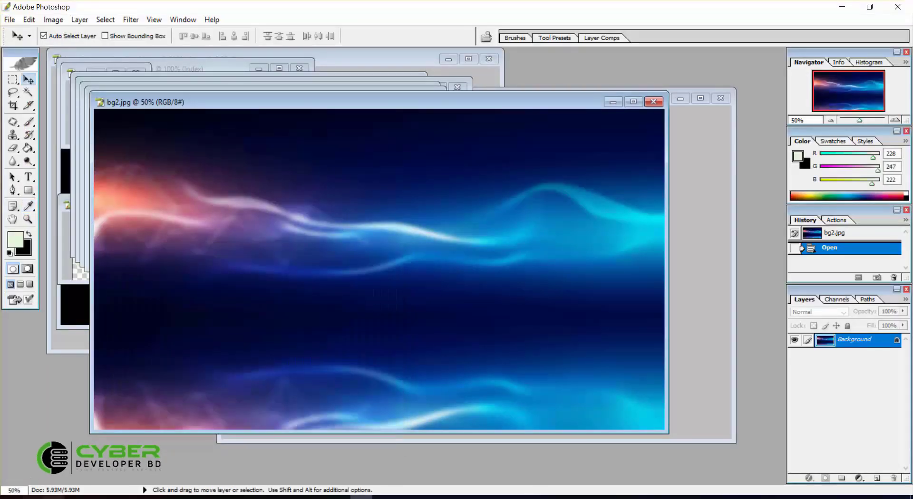
pyautogui.click(78, 498)
pyautogui.click(79, 469)
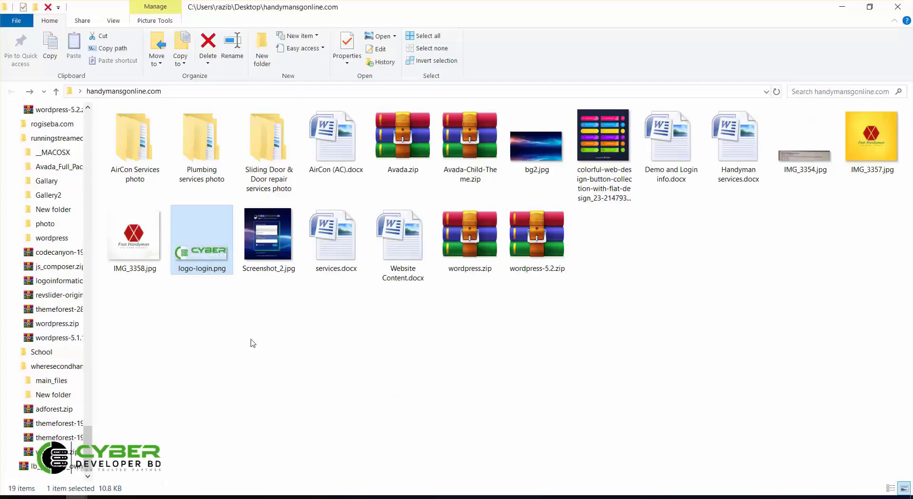
pyautogui.moveTo(602, 142); pyautogui.dragTo(359, 432)
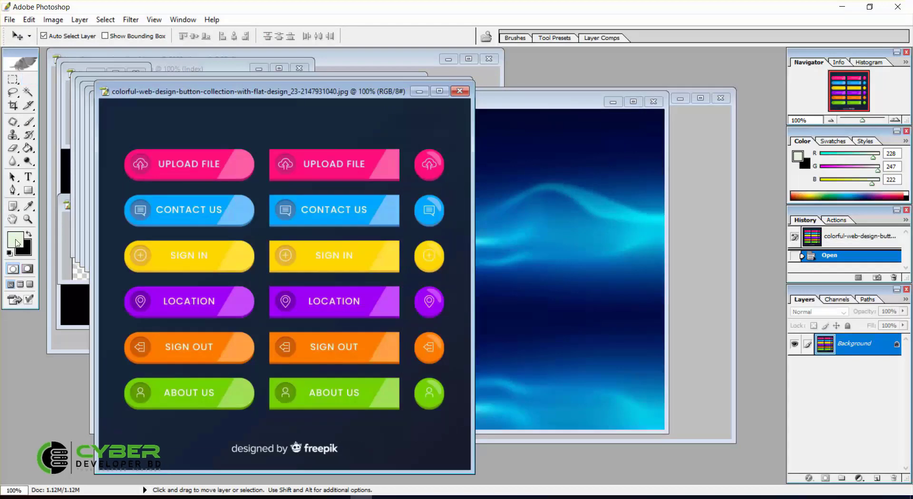
# Sample the green of the rectangular ABOUT US button as the foreground color and copy its hex code 73D300
pyautogui.click(15, 239)
pyautogui.moveTo(287, 250); pyautogui.dragTo(349, 119)
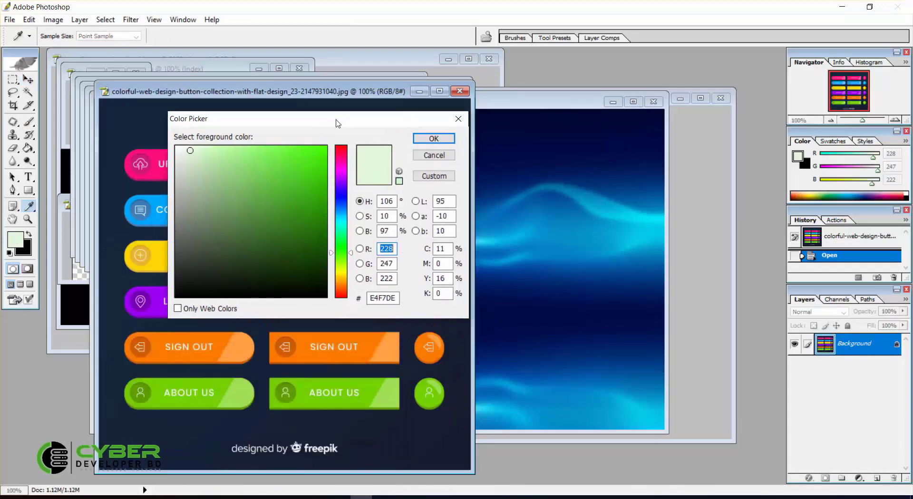
pyautogui.click(376, 381)
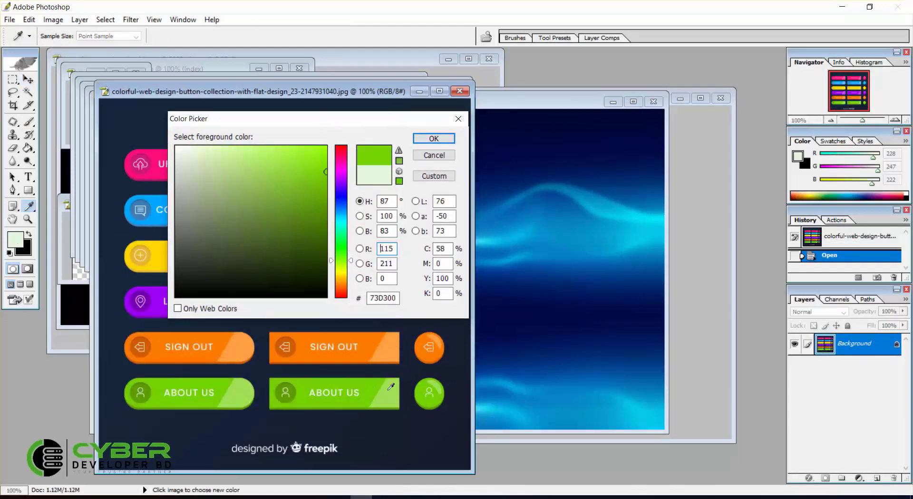
pyautogui.doubleClick(384, 298)
pyautogui.rightClick(388, 298)
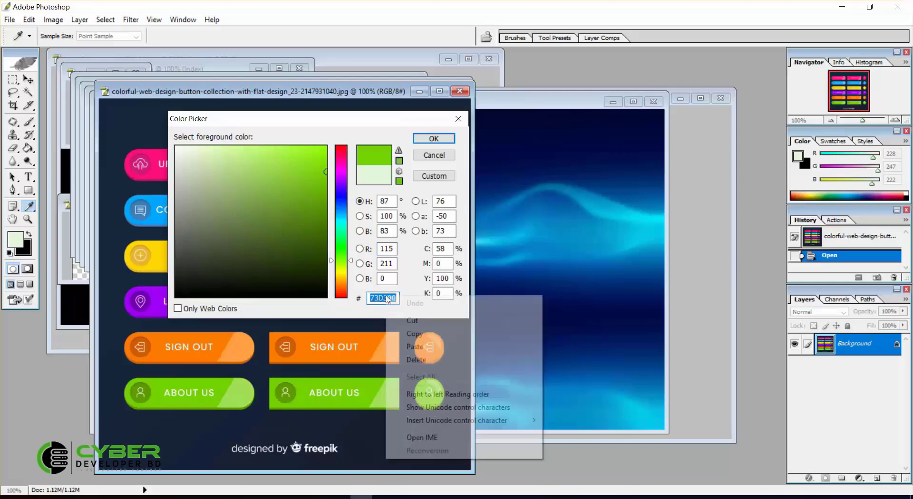
pyautogui.click(414, 334)
# Switch to the Custom Login settings in Firefox and add background: #73D300; to the .button rule in the Custom HTML editor
pyautogui.click(98, 498)
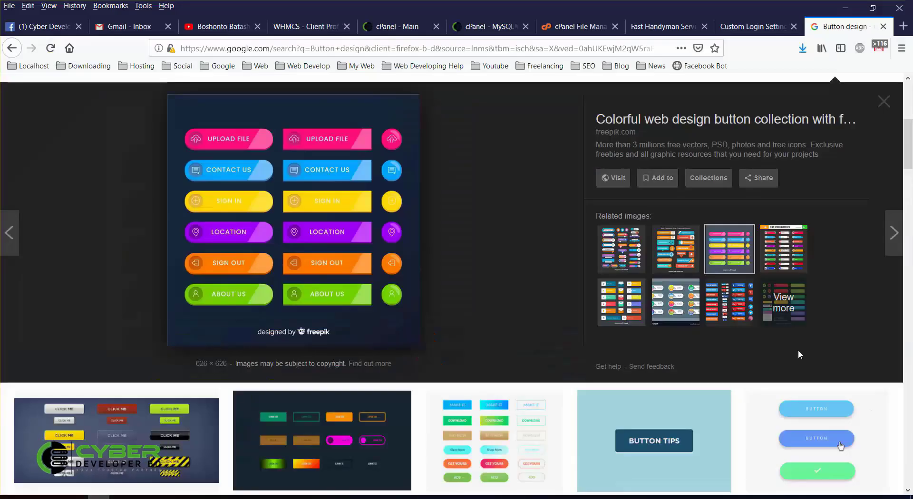
pyautogui.click(746, 30)
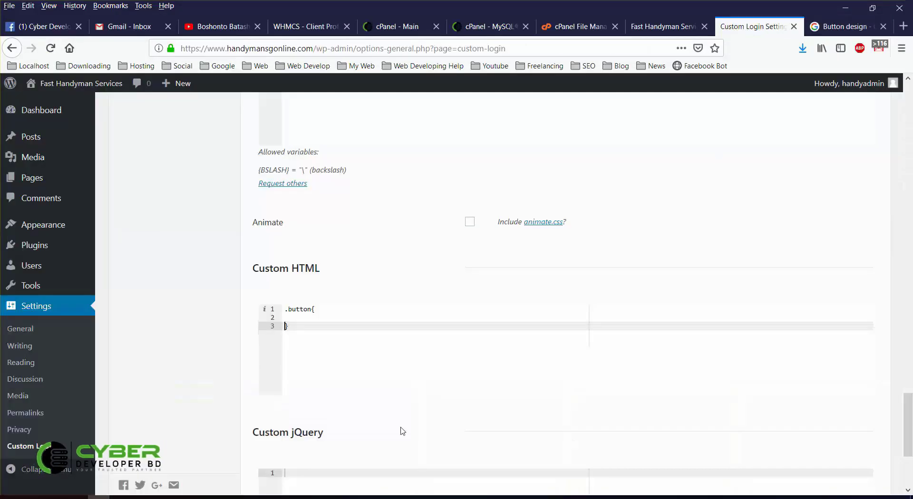
pyautogui.click(303, 318)
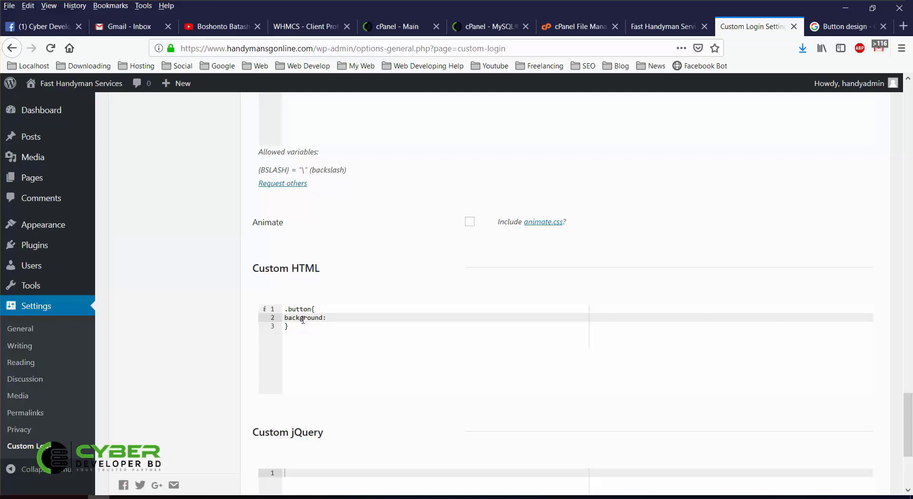
pyautogui.write('background: #')
pyautogui.hotkey('ctrl', 'v')
# Save the design settings and reload the login page in Chrome to check the button
pyautogui.scroll(-3, 539, 410)
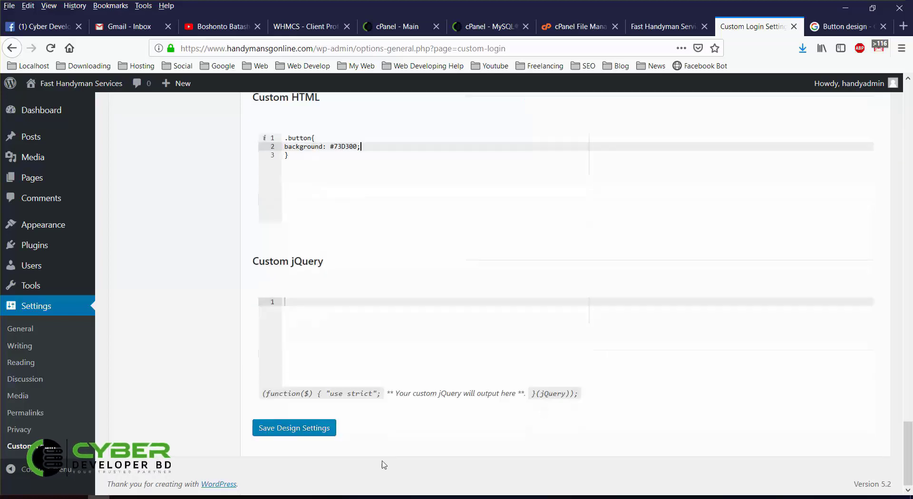
pyautogui.click(297, 430)
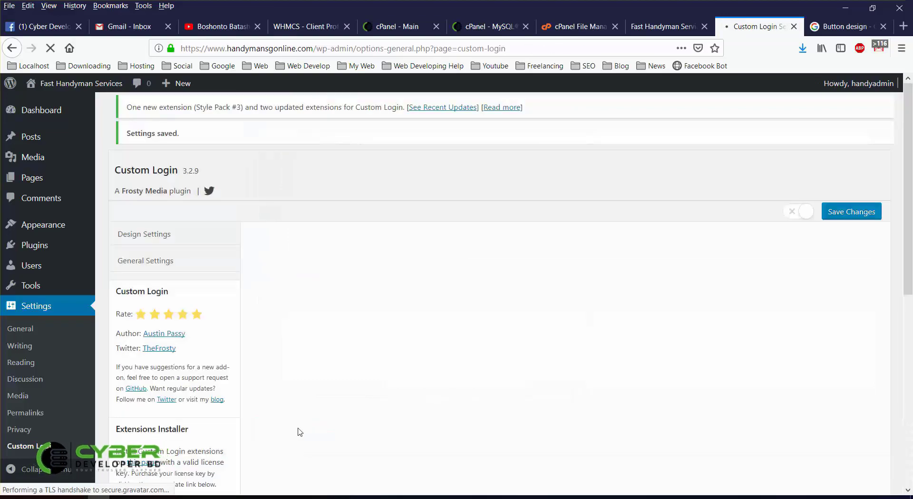
pyautogui.click(186, 497)
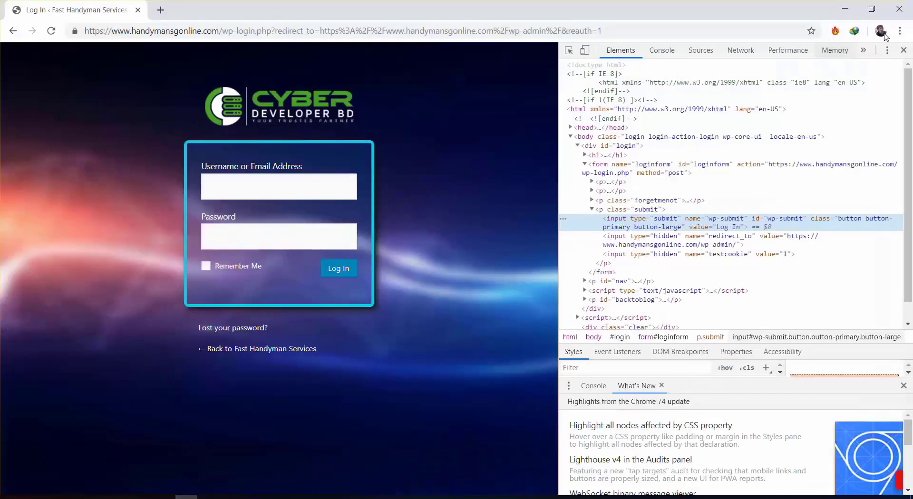
pyautogui.click(50, 31)
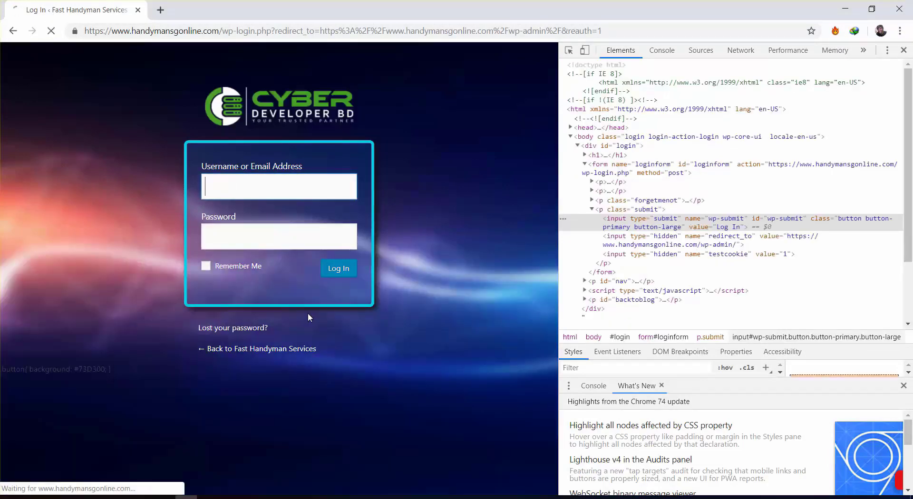
# Back in Firefox, move the .button rule from the Custom HTML editor to the Custom CSS editor
pyautogui.hotkey('alt', 'Tab')
pyautogui.hotkey('ctrl', 'x')
pyautogui.scroll(-2, 392, 346)
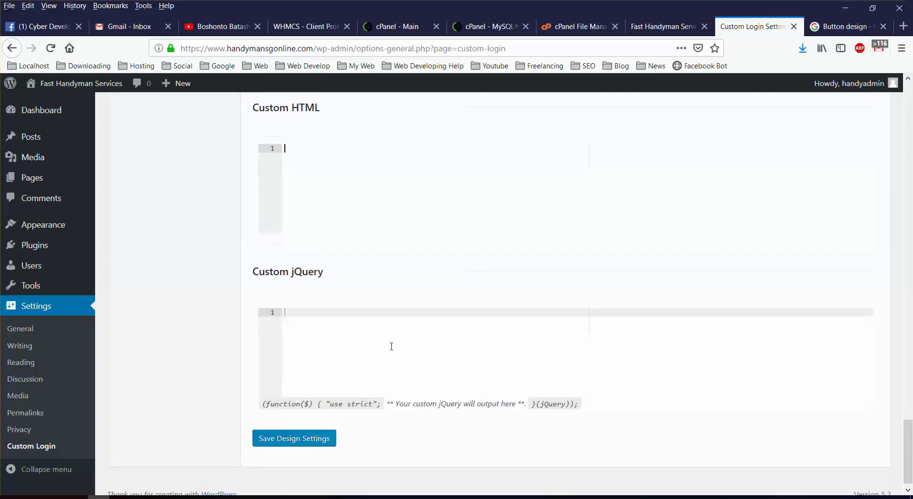
pyautogui.scroll(5, 391, 346)
pyautogui.click(316, 240)
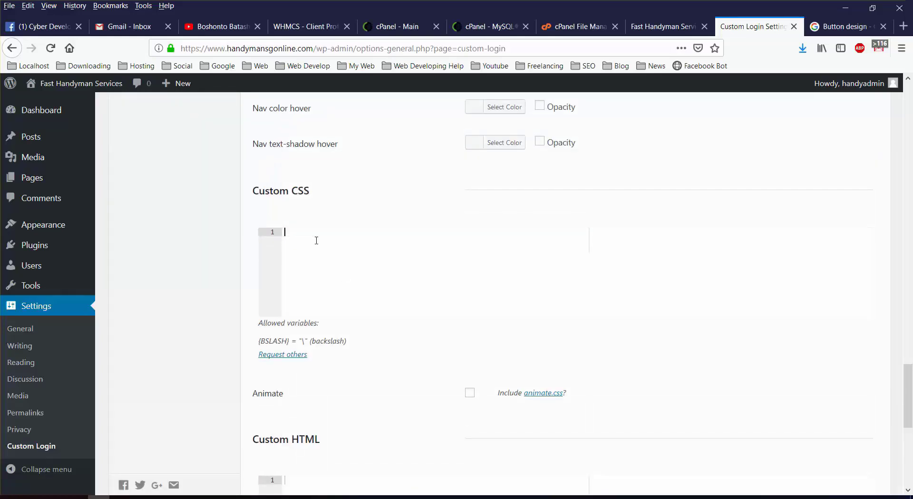
pyautogui.hotkey('ctrl', 'v')
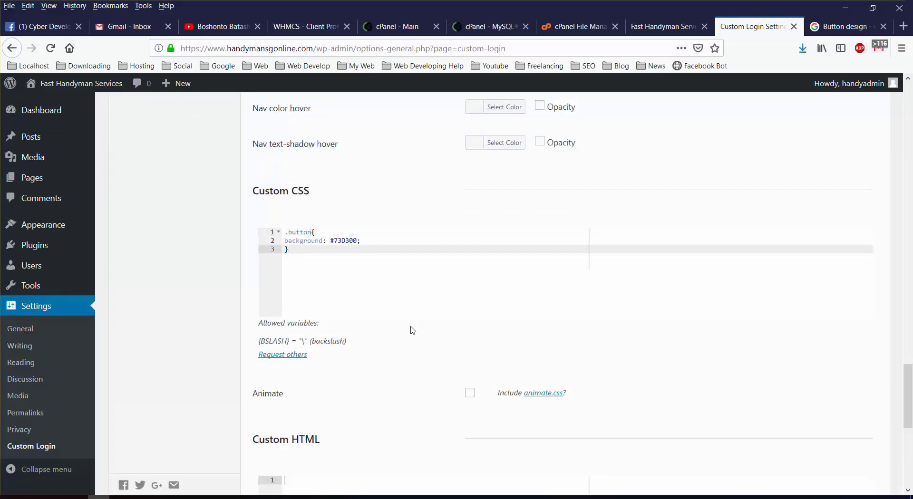
# Save the design settings with the relocated CSS rule and reload the login page in Chrome
pyautogui.scroll(-7, 418, 333)
pyautogui.click(278, 428)
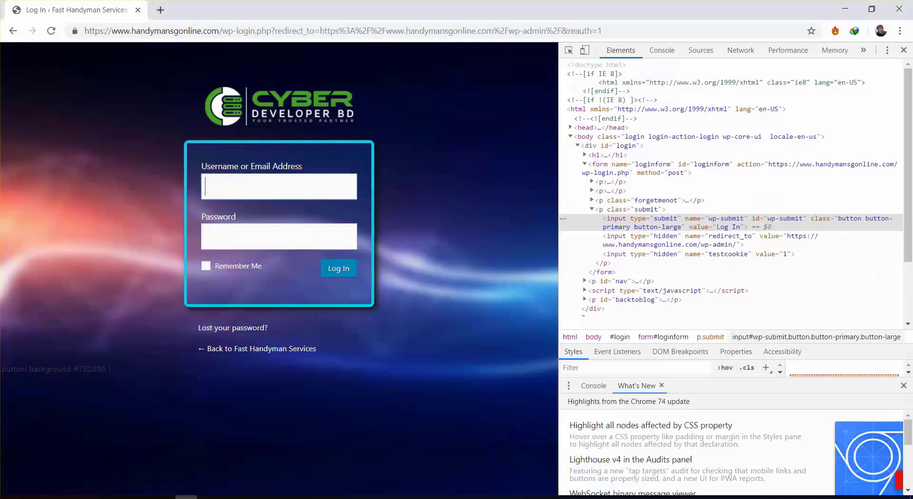
pyautogui.click(49, 31)
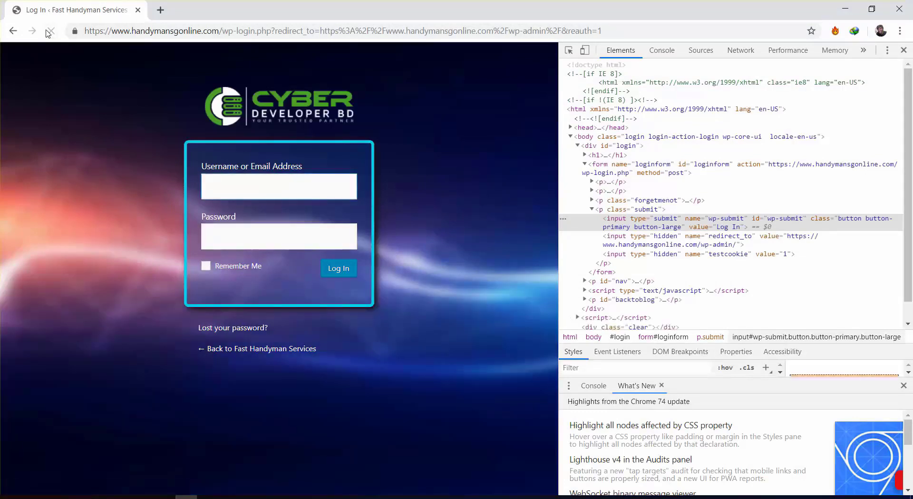
pyautogui.click(49, 31)
# In Firefox's Custom CSS editor, add !important to the .button rule's background: #73D300 declaration
pyautogui.moveTo(99, 497)
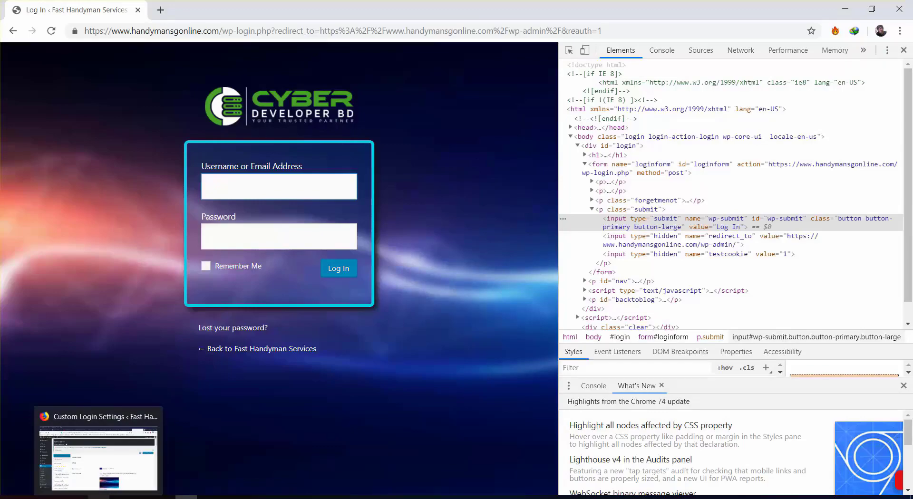
pyautogui.click(99, 456)
pyautogui.scroll(-15, 538, 355)
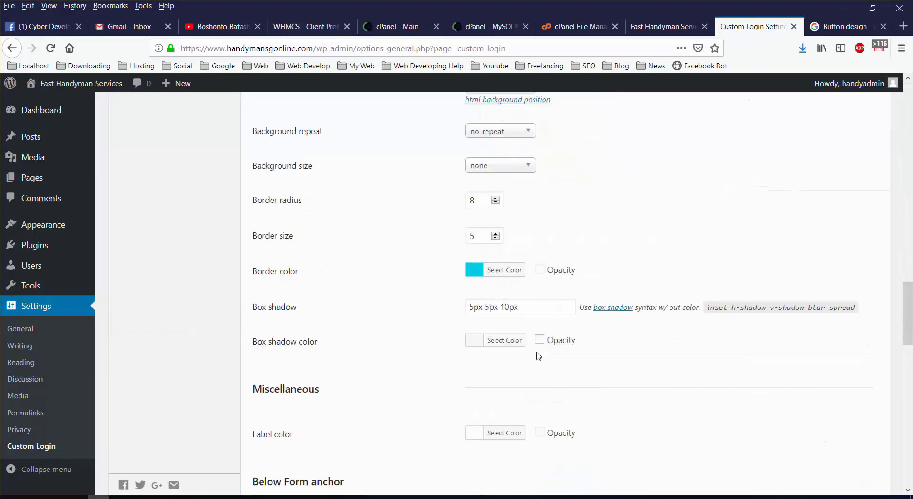
pyautogui.scroll(-5, 537, 355)
pyautogui.scroll(5, 536, 352)
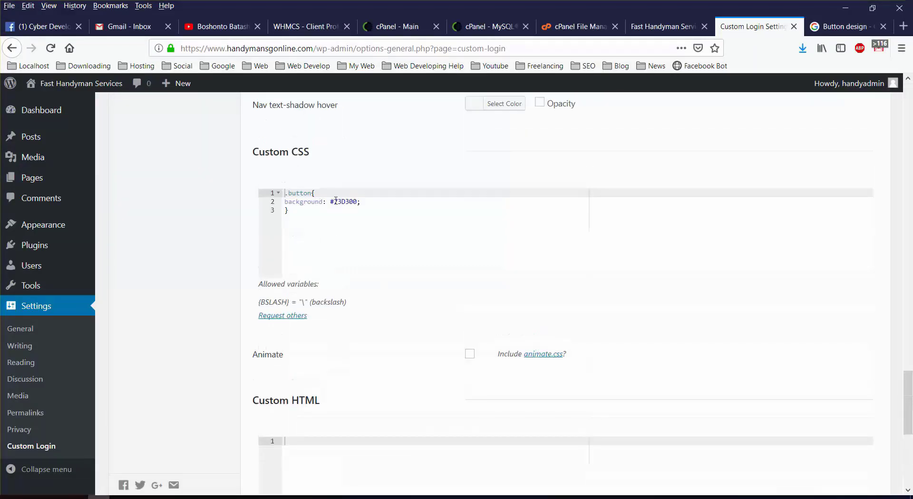
pyautogui.click(357, 201)
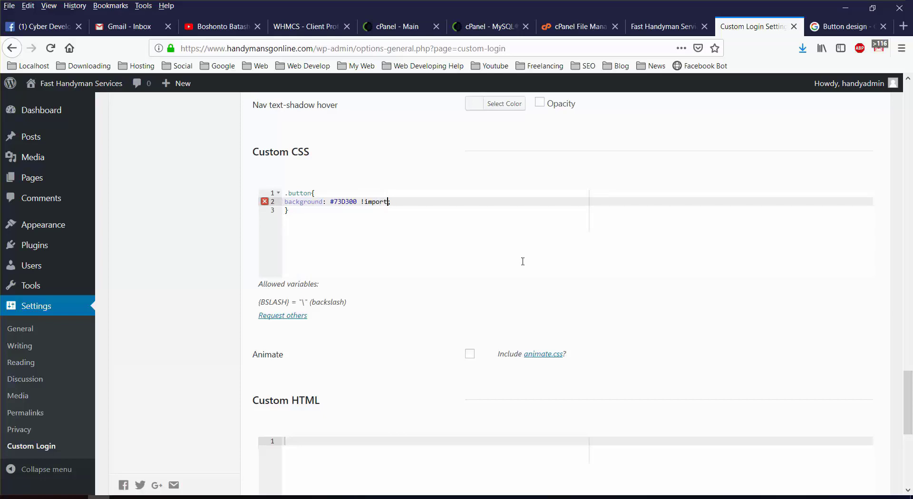
# Save the design settings and refresh the Chrome login page to check the Log In button's background
pyautogui.scroll(-5, 397, 341)
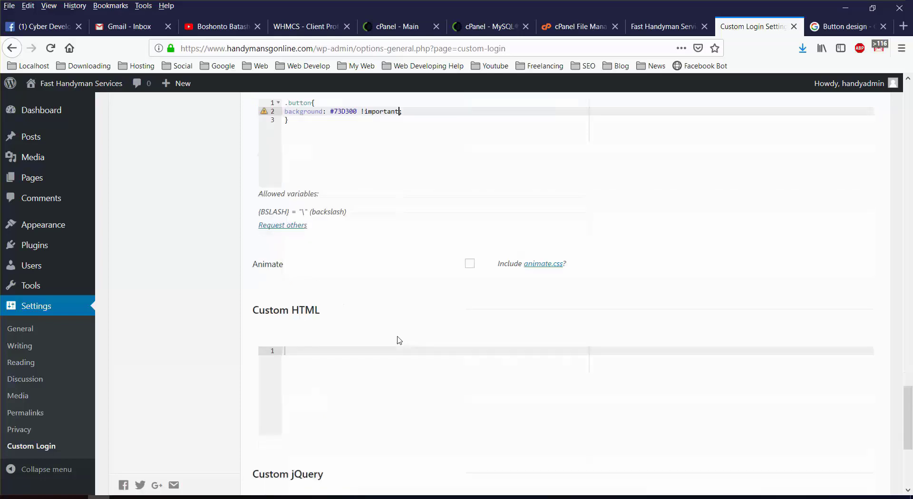
pyautogui.click(306, 428)
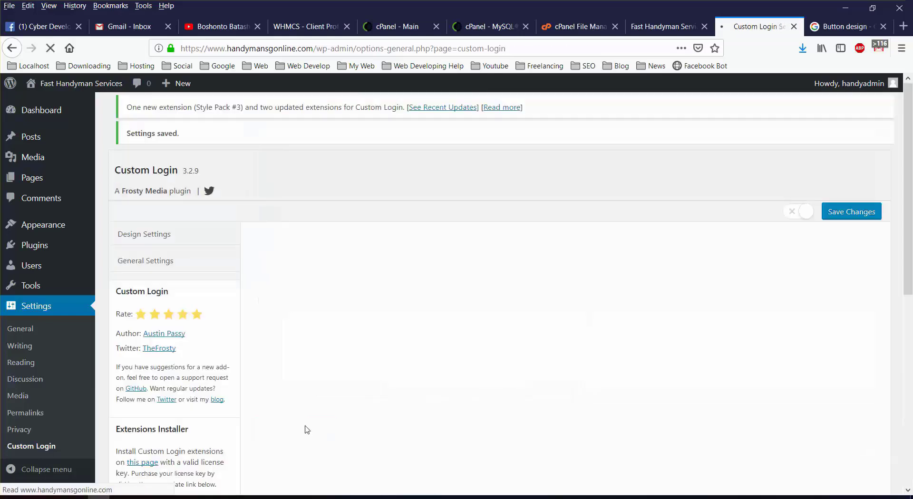
pyautogui.click(186, 497)
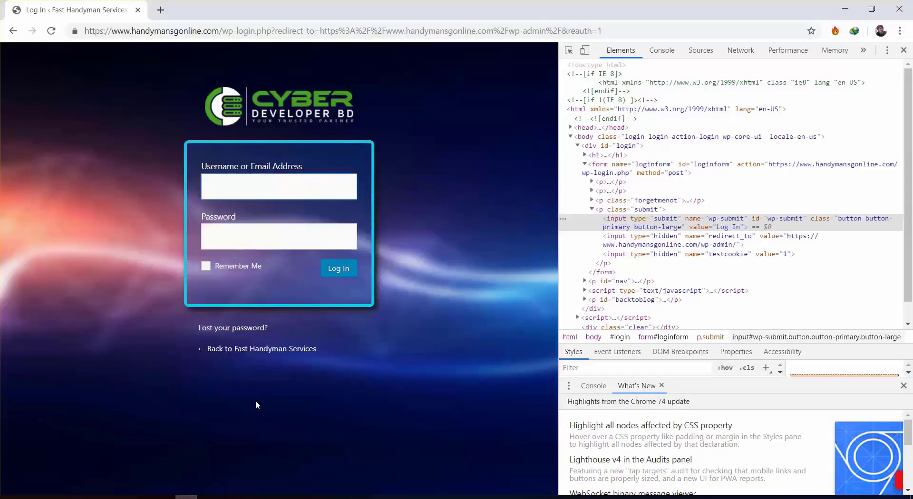
pyautogui.press('F5')
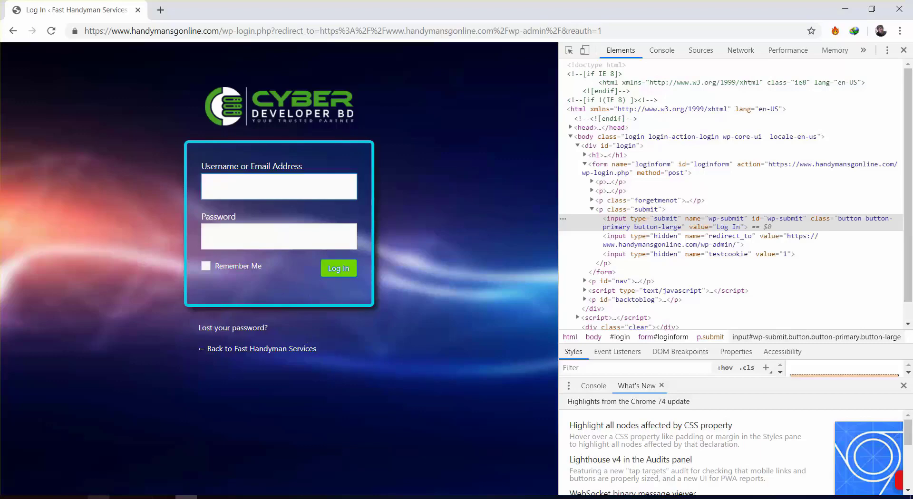
pyautogui.hotkey('alt', 'Tab')
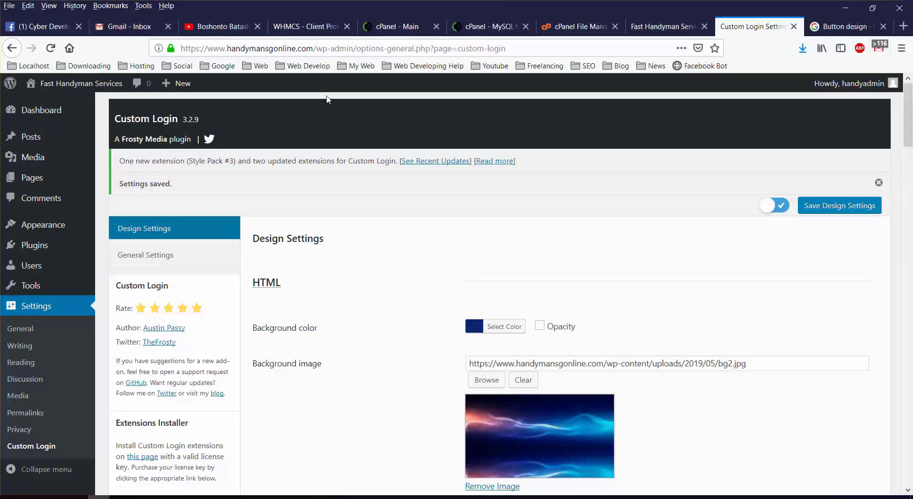
pyautogui.moveTo(357, 48); pyautogui.dragTo(151, 46)
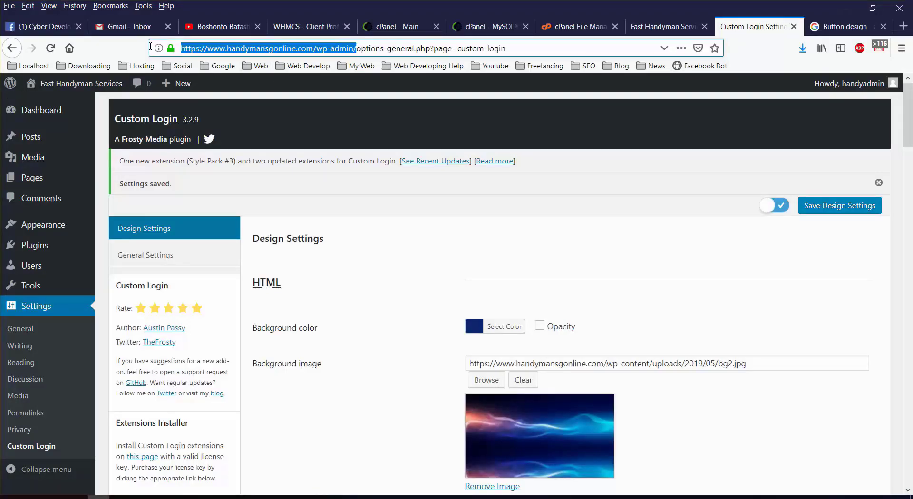
pyautogui.rightClick(194, 49)
pyautogui.click(219, 80)
pyautogui.hotkey('alt', 'Tab')
pyautogui.click(165, 497)
pyautogui.rightClick(208, 44)
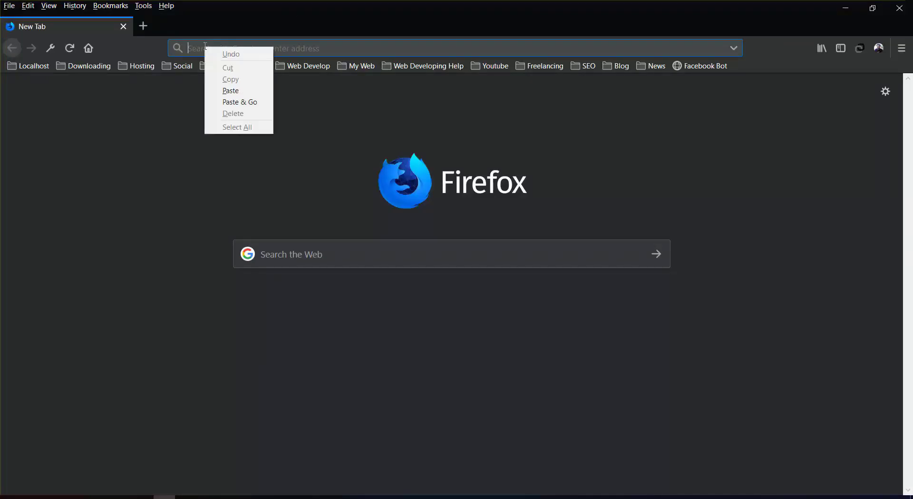
pyautogui.click(247, 101)
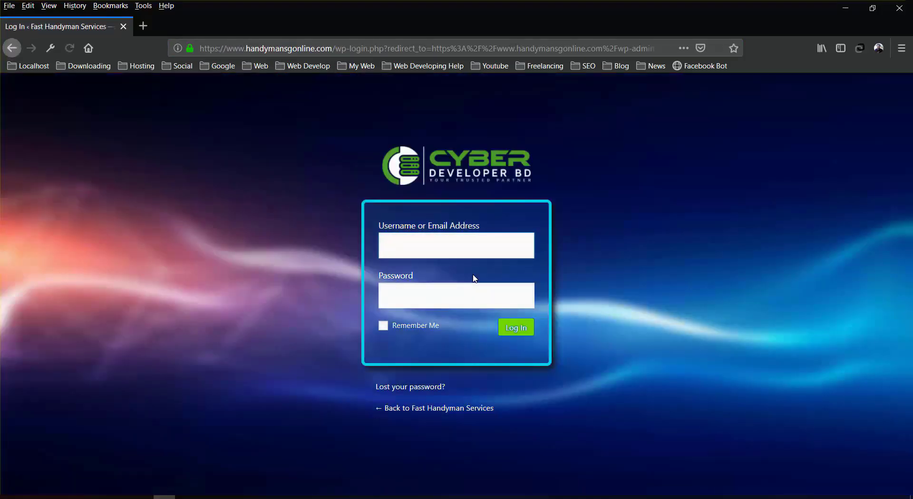
# Inspect the Log In button and set its padding to 0 30px 8px in the large-button style rule
pyautogui.rightClick(507, 326)
pyautogui.click(547, 443)
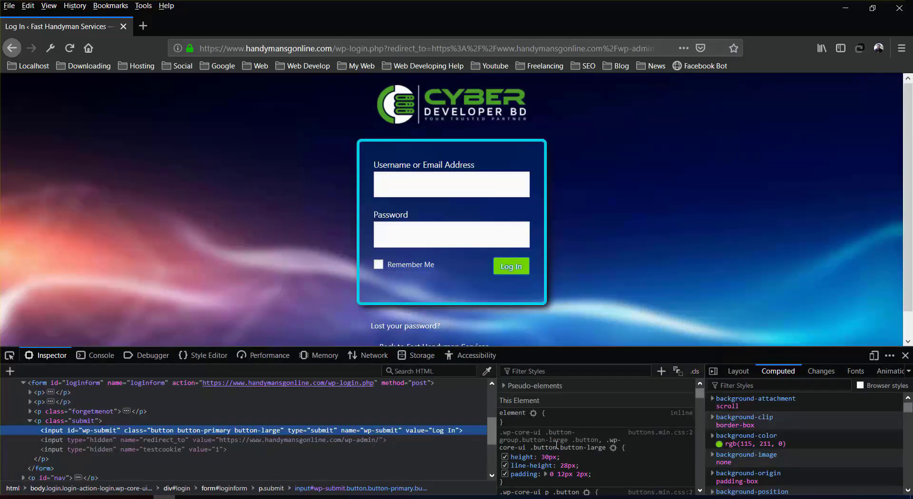
pyautogui.click(554, 475)
pyautogui.write('0 30px 8px')
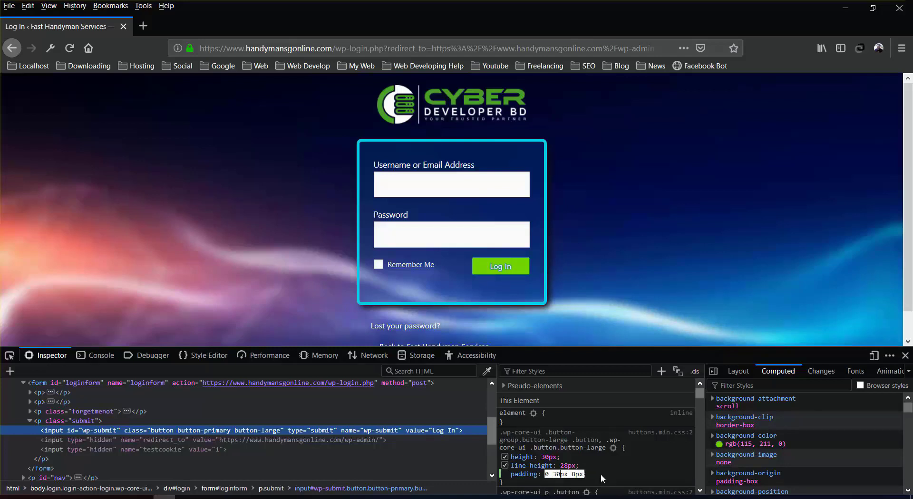
pyautogui.press('Return')
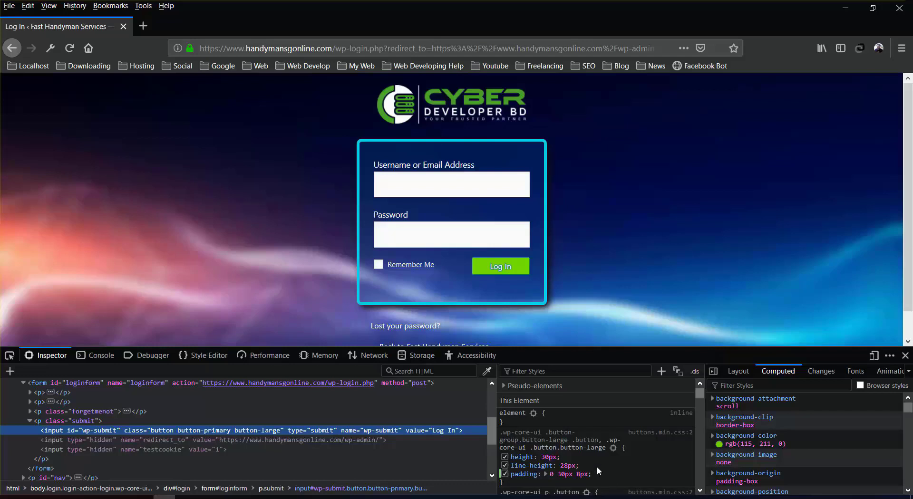
# Copy the selector of the Log In button's large-button rule from the inspector
pyautogui.click(532, 446)
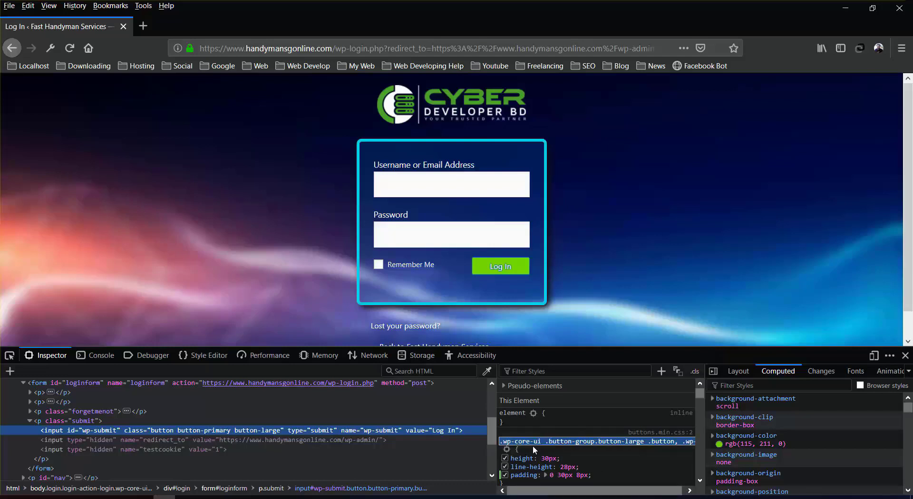
pyautogui.rightClick(529, 438)
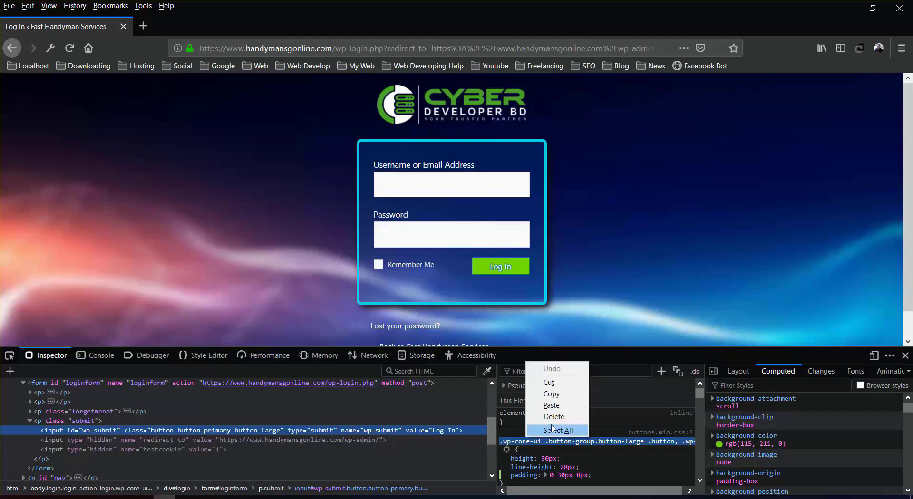
pyautogui.click(556, 393)
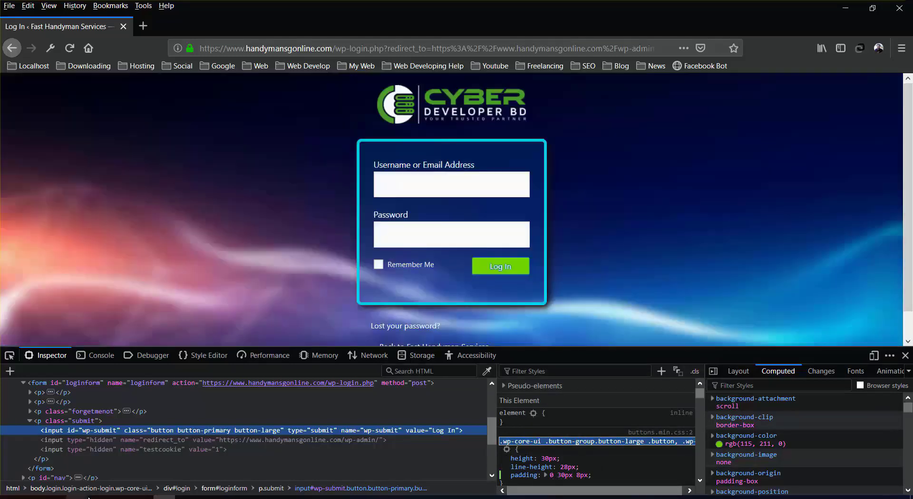
# In the settings' Custom CSS editor, add an empty rule below .button for .wp-core-ui .button-group.button-large .button, .wp-core-ui .button.button-large
pyautogui.click(99, 498)
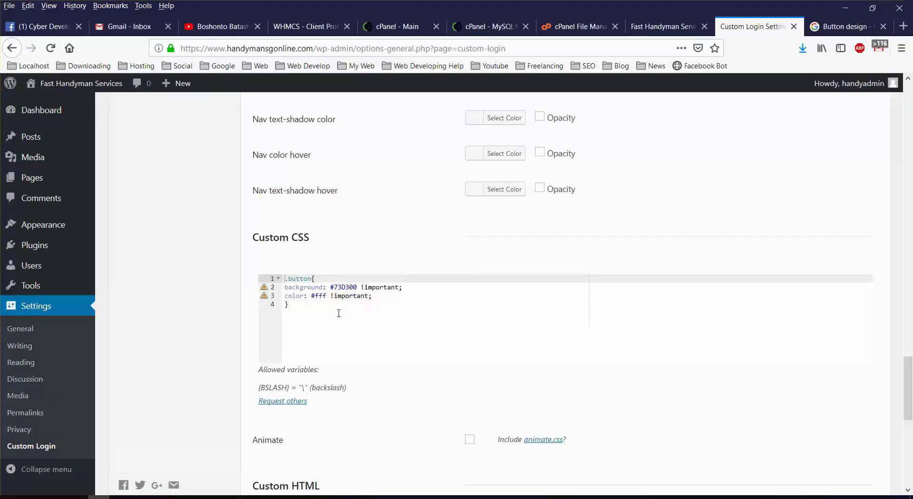
pyautogui.click(310, 311)
pyautogui.press('Return')
pyautogui.press('Return')
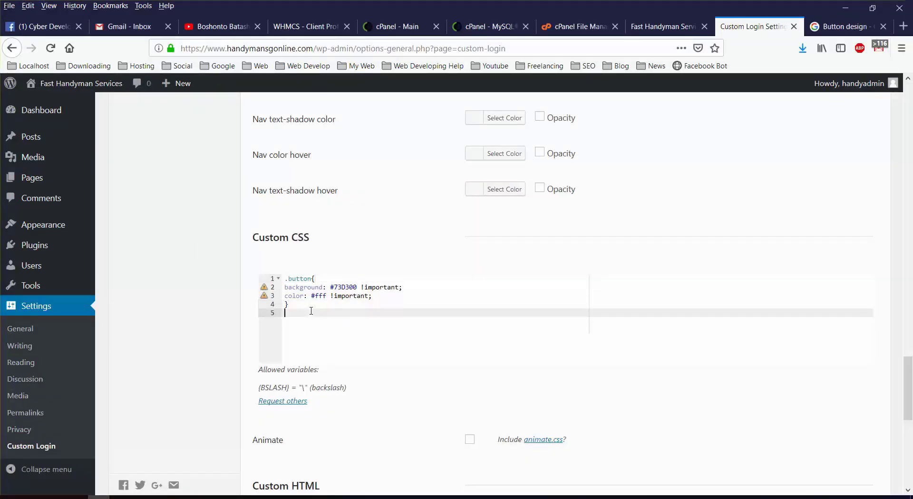
pyautogui.hotkey('ctrl', 'v')
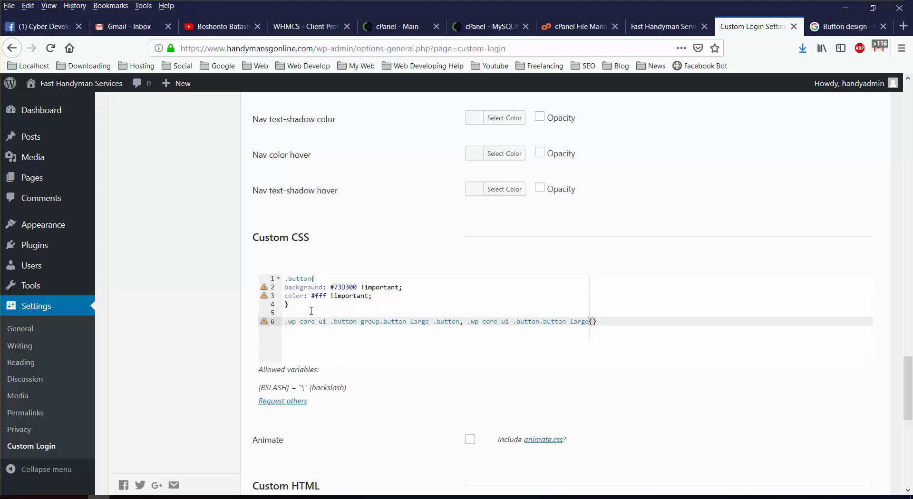
pyautogui.press('Return')
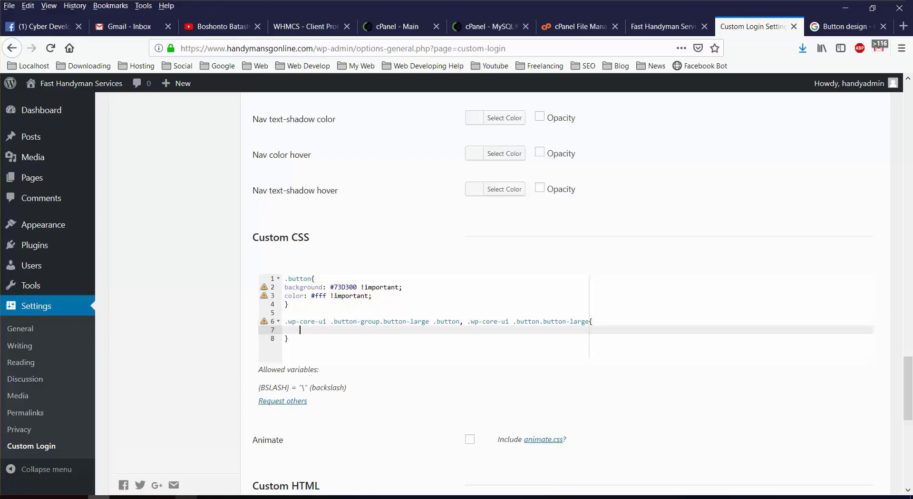
# Copy the padding declaration from the Log In button's inspected large-button rule and add padding: 0 30px 8px; to the matching Custom CSS rule
pyautogui.click(164, 497)
pyautogui.scroll(3, 618, 437)
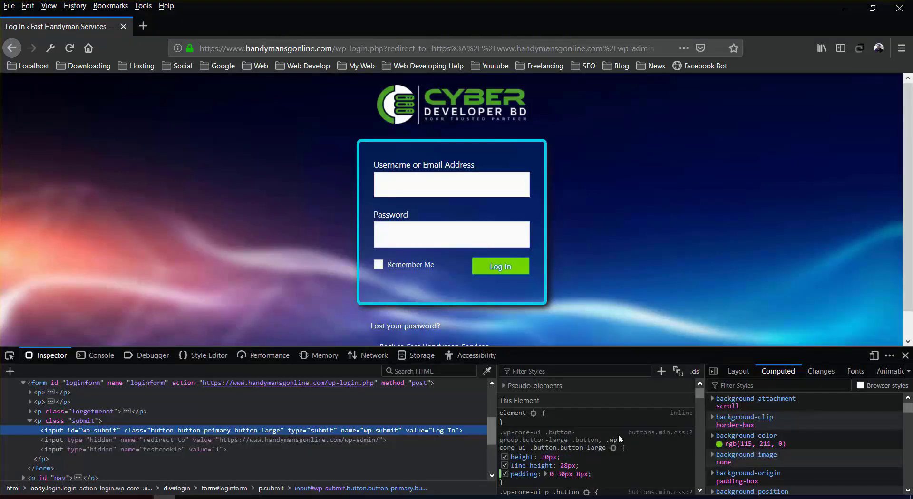
pyautogui.scroll(-2, 617, 435)
pyautogui.moveTo(593, 423); pyautogui.dragTo(514, 424)
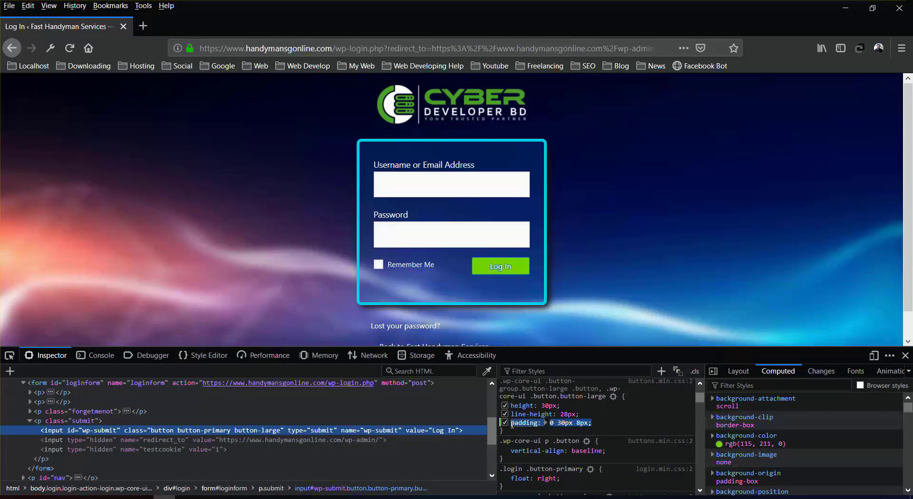
pyautogui.hotkey('alt', 'Tab')
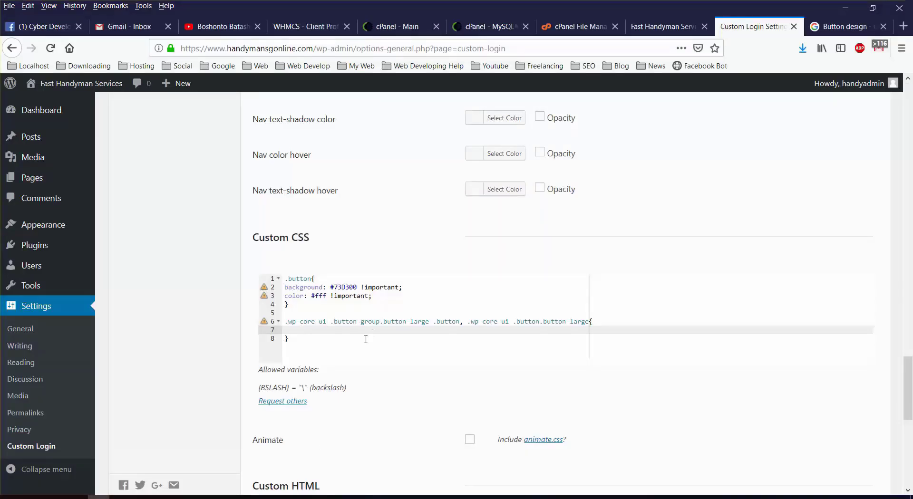
pyautogui.write('padding: 0 30px 8px;')
# In the login page inspector, switch the text-shadow of the .wp-core-ui .button-primary rule off and back on to compare the Log In button
pyautogui.click(166, 497)
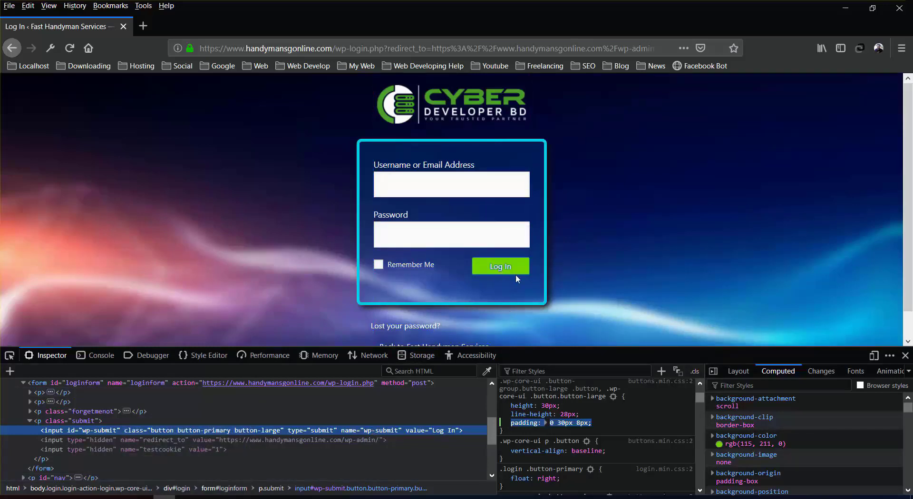
pyautogui.scroll(-5, 599, 442)
pyautogui.scroll(1, 612, 454)
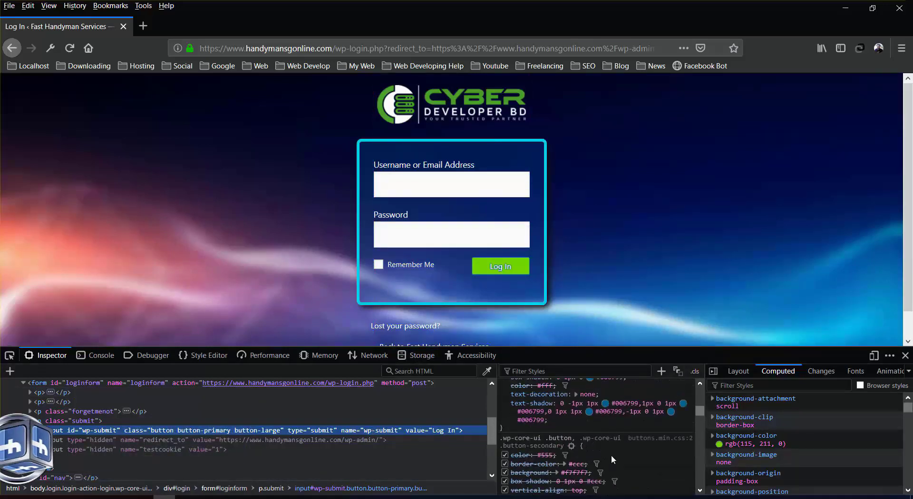
pyautogui.click(505, 402)
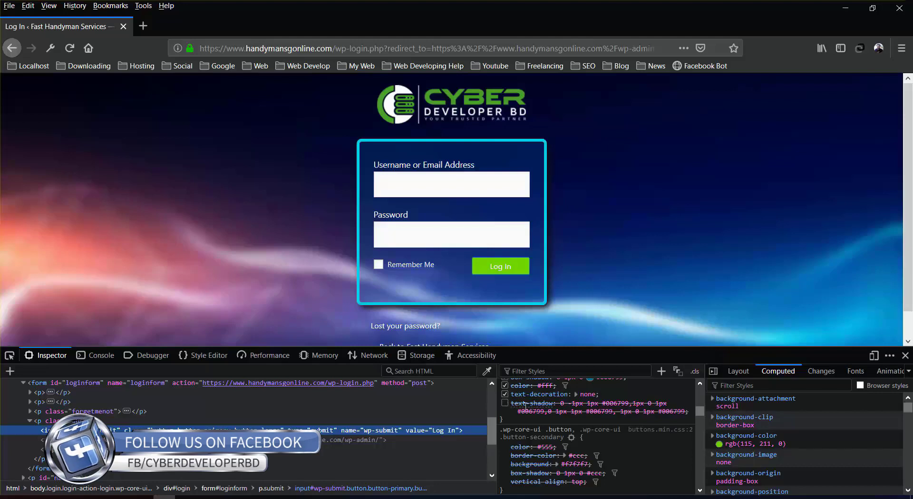
pyautogui.click(504, 403)
pyautogui.scroll(2, 589, 436)
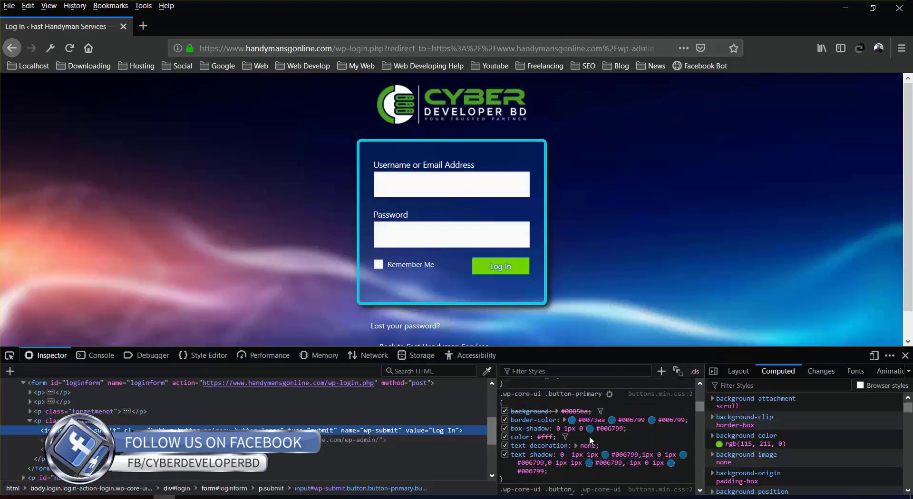
# Copy the .wp-core-ui .button-primary selector from the Log In button's inspected styles
pyautogui.click(524, 394)
pyautogui.hotkey('ctrl', 'c')
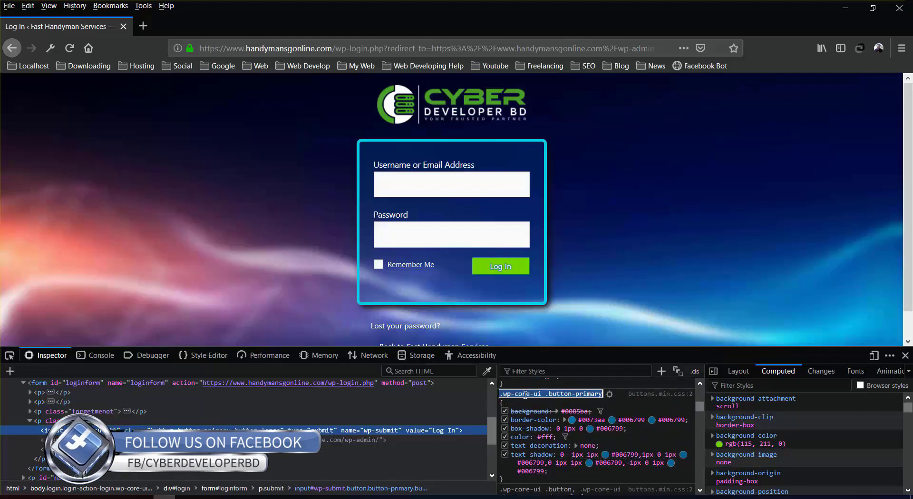
pyautogui.rightClick(524, 394)
pyautogui.click(550, 429)
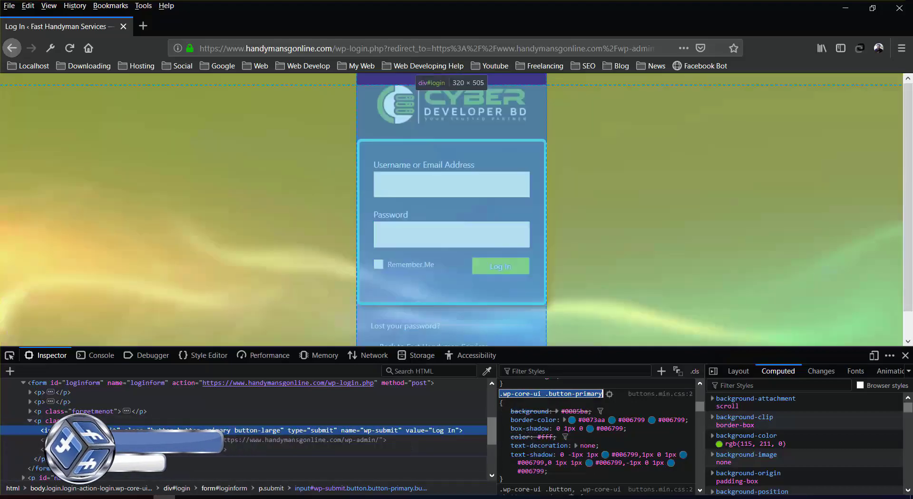
# In the settings' Custom CSS editor, add an empty .wp-core-ui .button-primary rule below the large-button rule
pyautogui.hotkey('alt', 'Tab')
pyautogui.click(300, 341)
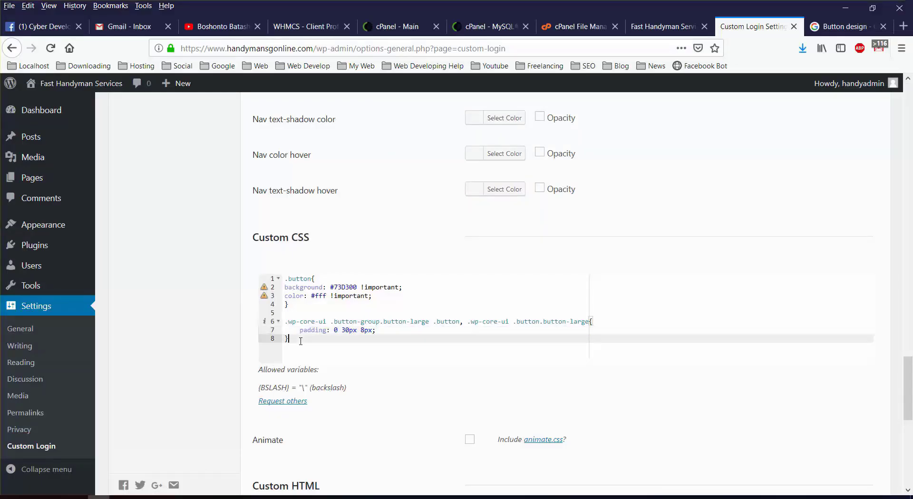
pyautogui.press('Return')
pyautogui.press('Return')
pyautogui.hotkey('ctrl', 'v')
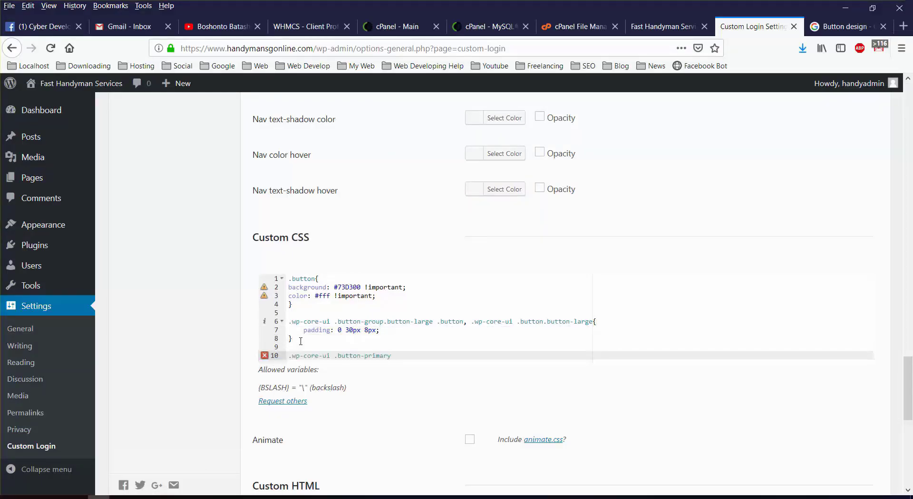
pyautogui.write('{')
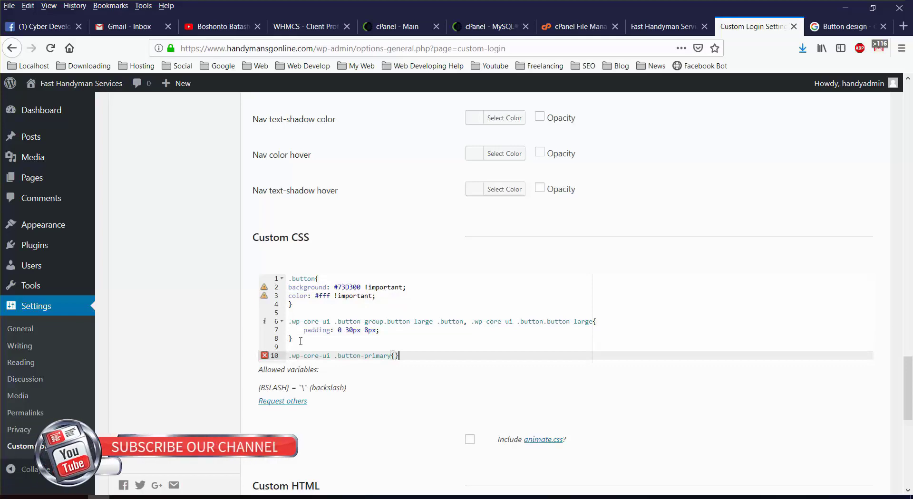
pyautogui.press('Return')
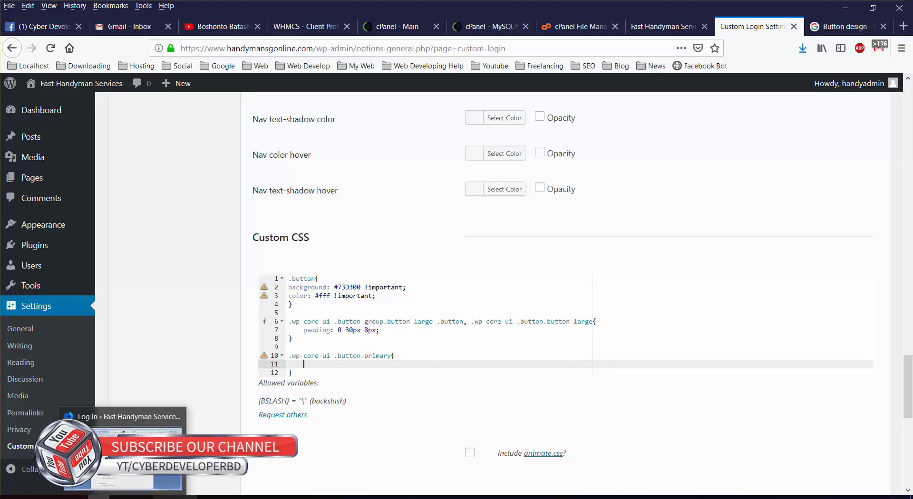
# Copy the text-shadow property name from the inspector and add text-shadow: none !important; to the .wp-core-ui .button-primary rule in Custom CSS
pyautogui.click(165, 498)
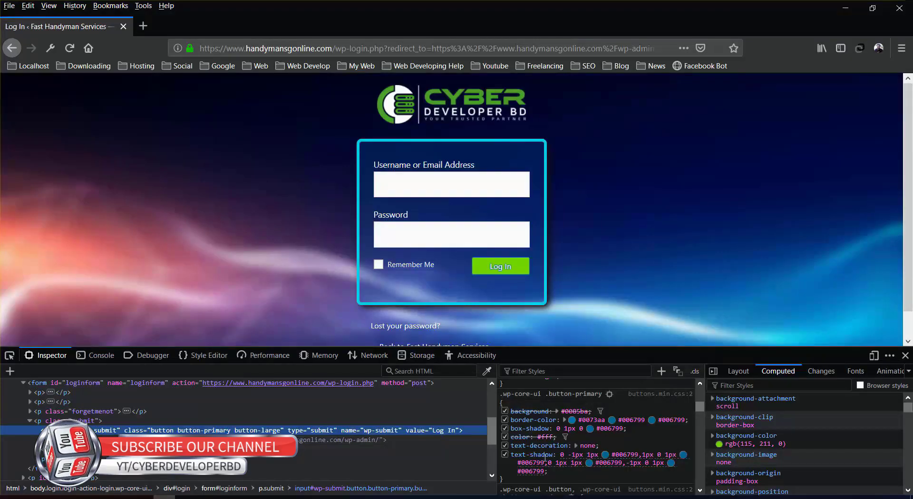
pyautogui.moveTo(556, 455); pyautogui.dragTo(512, 455)
pyautogui.hotkey('ctrl', 'c')
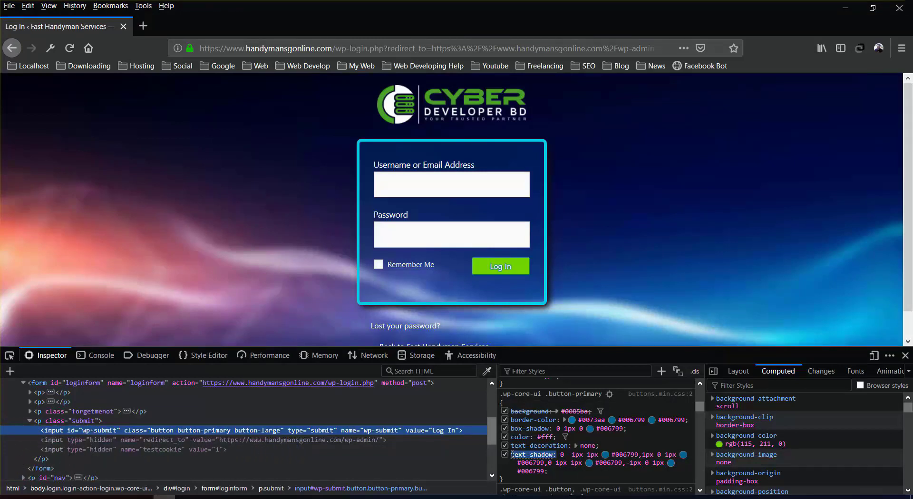
pyautogui.click(110, 497)
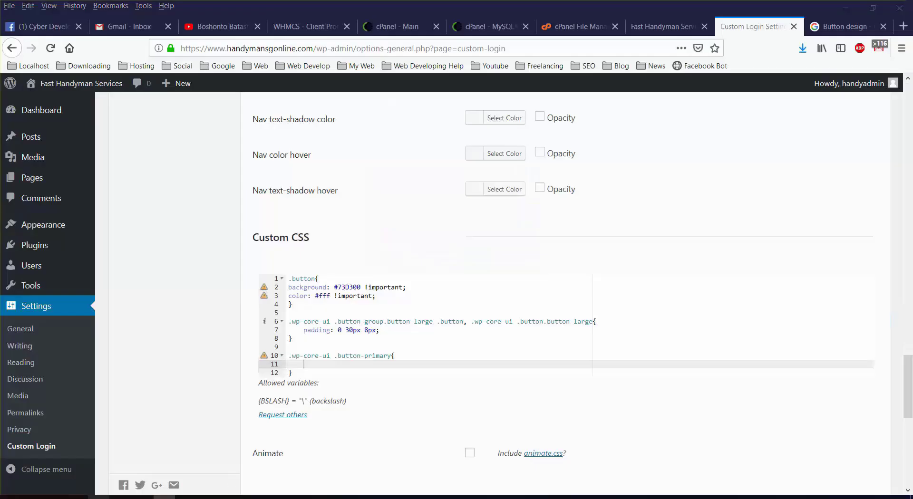
pyautogui.hotkey('ctrl', 'v')
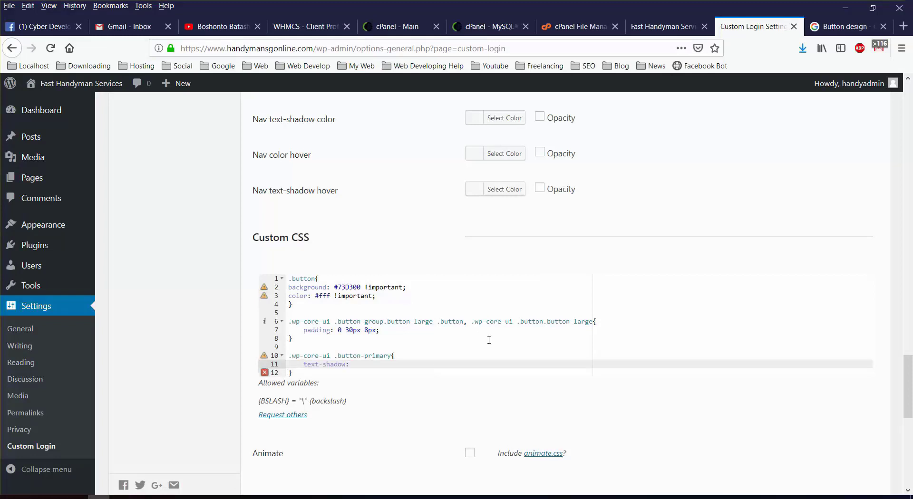
pyautogui.write('none')
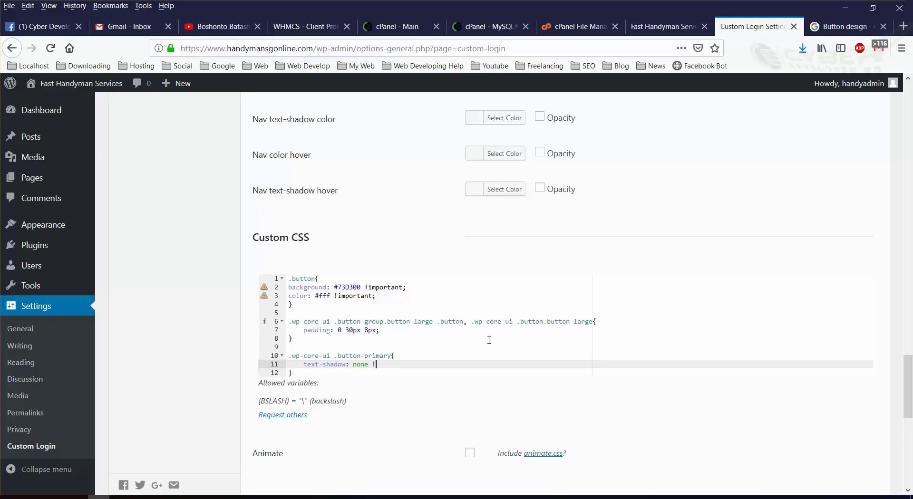
pyautogui.write(' !impo')
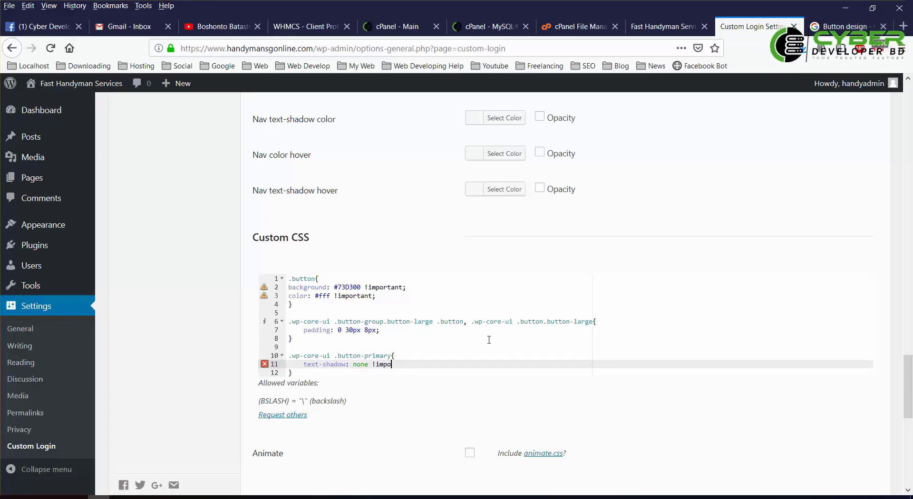
pyautogui.write('rtant;')
# Append !important to the padding declaration in the large-button rule and save the design settings
pyautogui.click(377, 331)
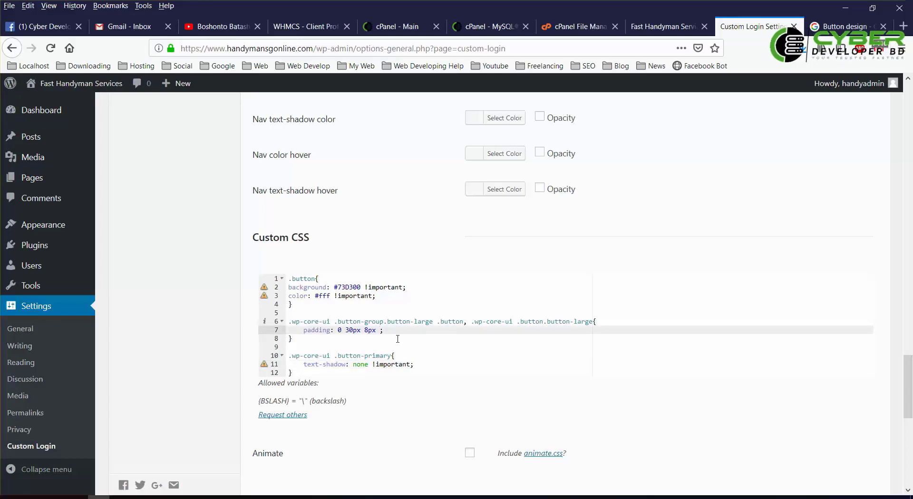
pyautogui.write('!important')
pyautogui.scroll(-5, 346, 428)
pyautogui.scroll(-3, 504, 442)
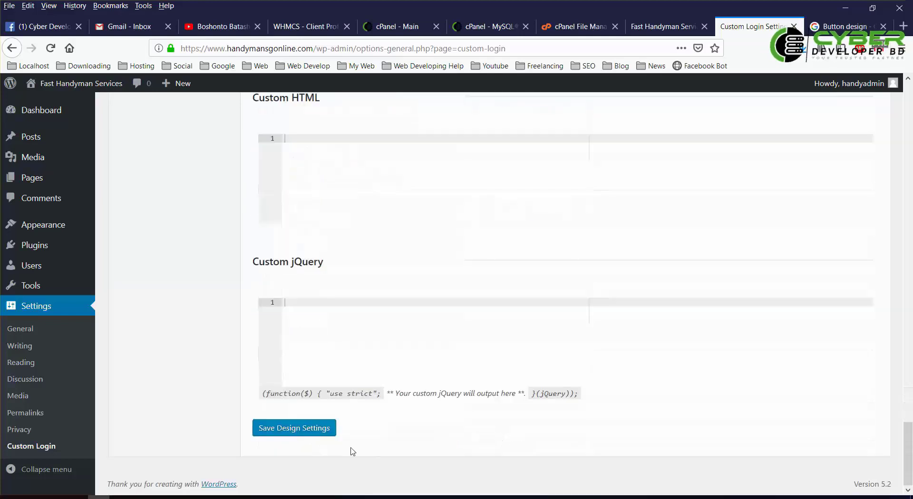
pyautogui.click(299, 434)
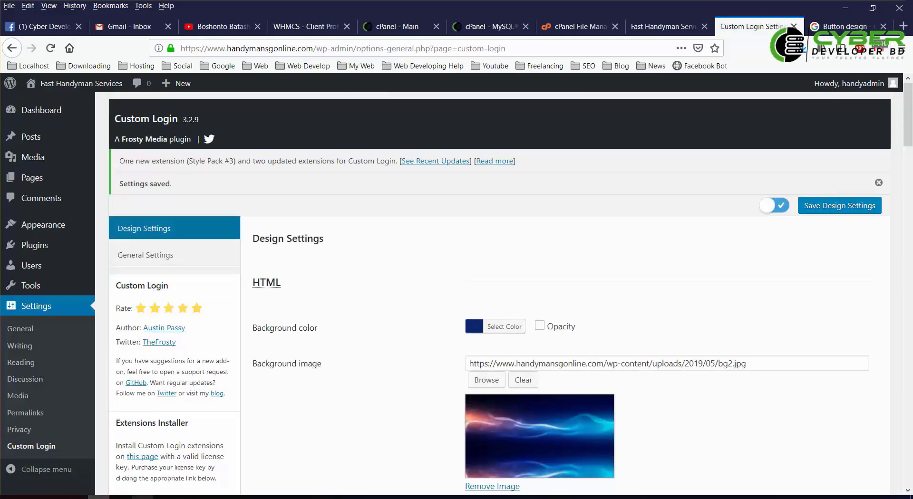
# Reload the login page in the other Firefox window and examine the style rules applied to the Log In button
pyautogui.click(165, 497)
pyautogui.click(70, 49)
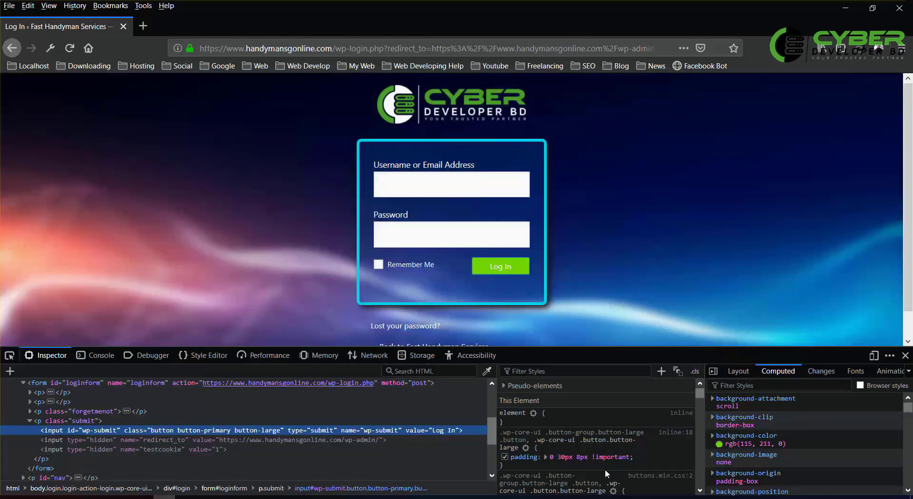
pyautogui.scroll(-2, 601, 471)
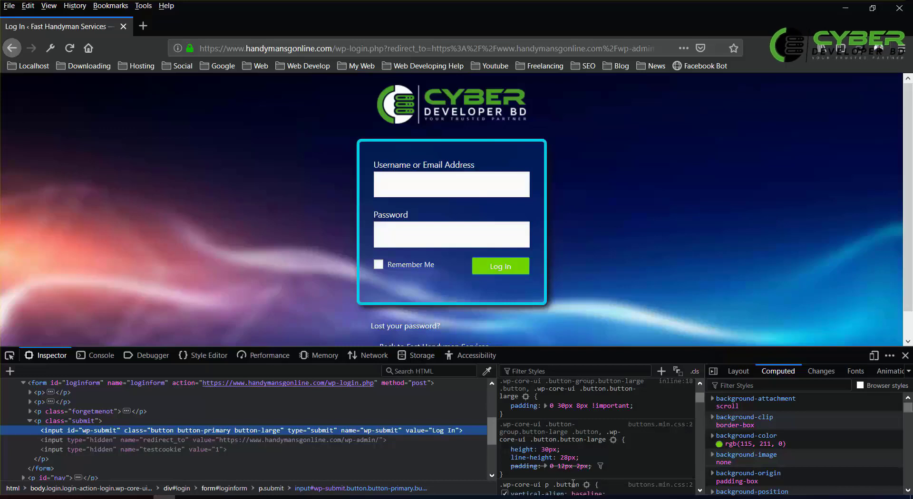
pyautogui.scroll(-4, 573, 483)
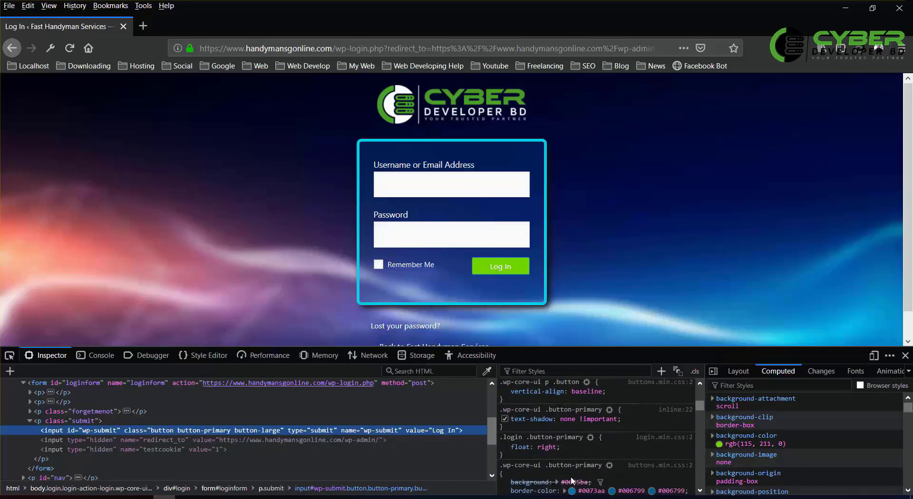
pyautogui.scroll(-2, 572, 481)
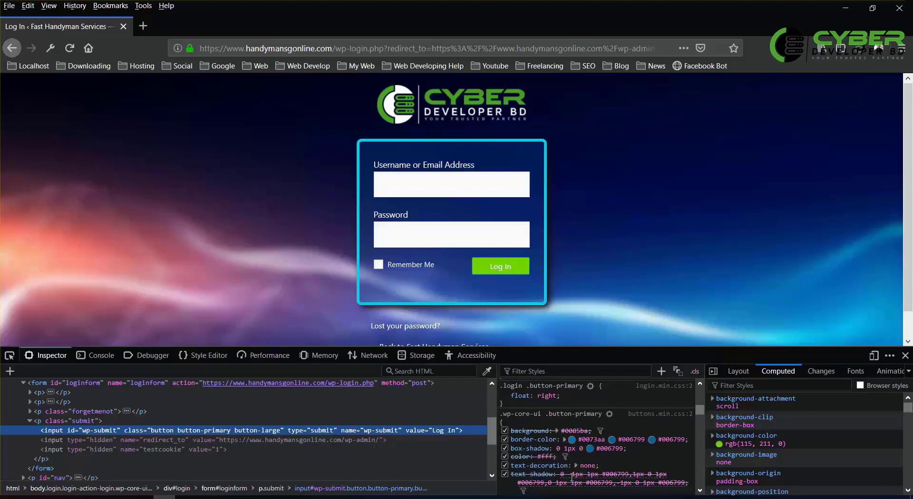
pyautogui.scroll(-2, 572, 478)
pyautogui.scroll(-2, 572, 481)
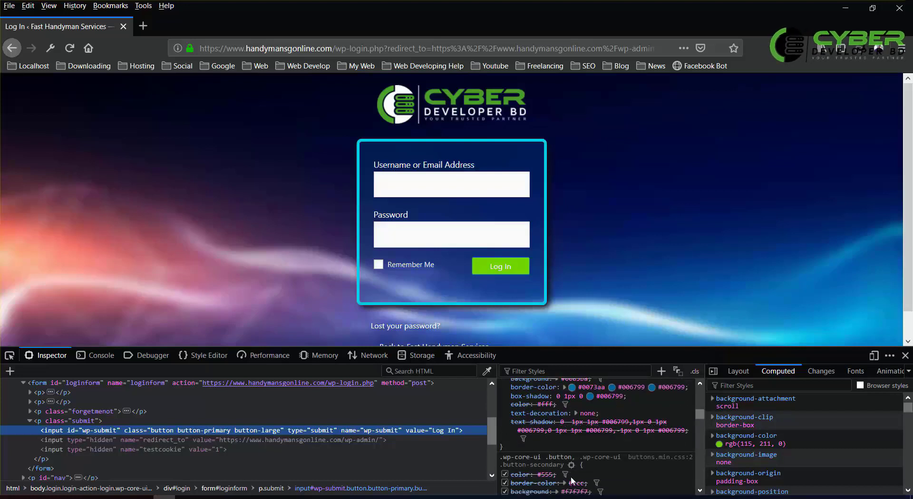
pyautogui.scroll(-2, 571, 477)
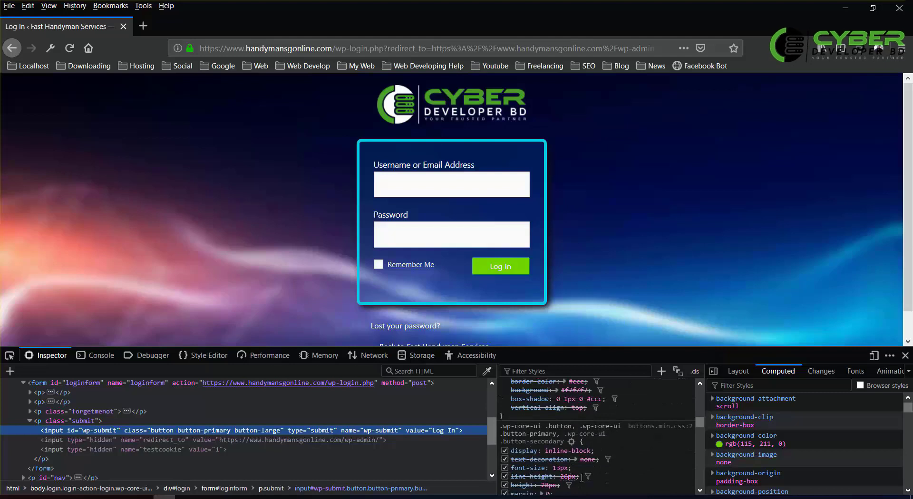
pyautogui.scroll(-2, 585, 481)
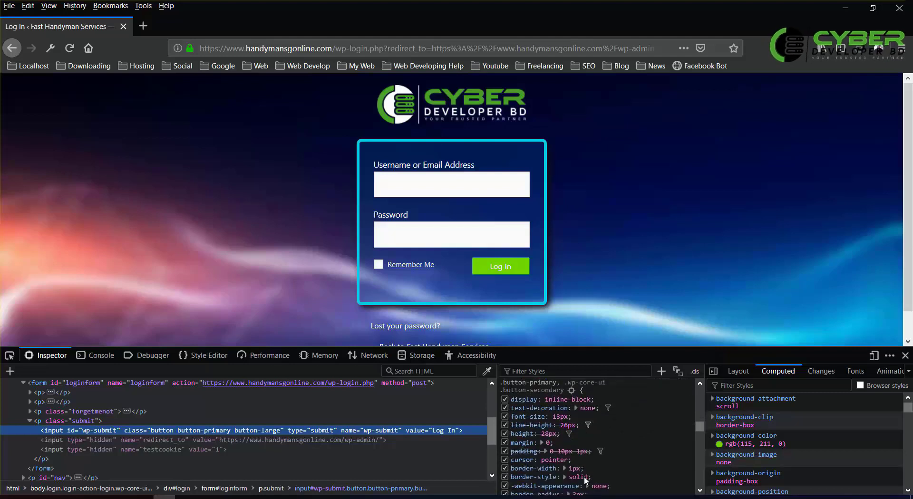
# Set the Log In button's font-size to 18px in the inspected .wp-core-ui .button, .button-primary, .button-secondary rule
pyautogui.click(556, 417)
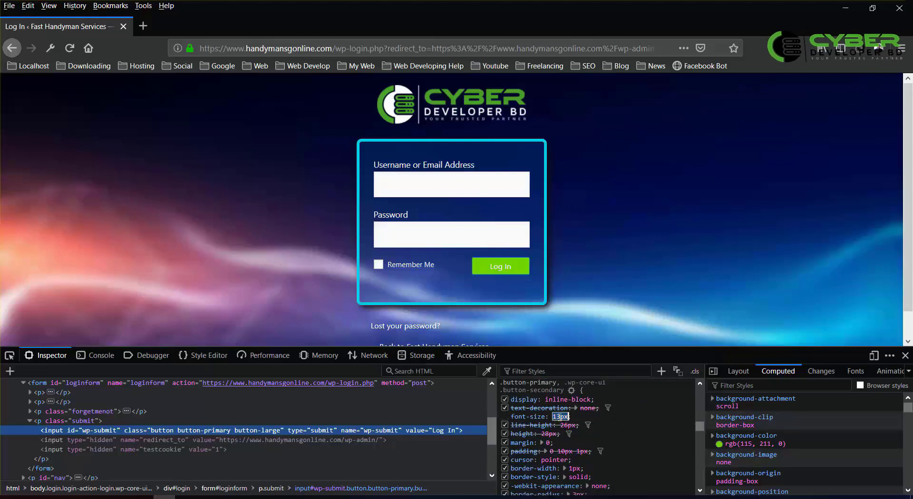
pyautogui.doubleClick(557, 416)
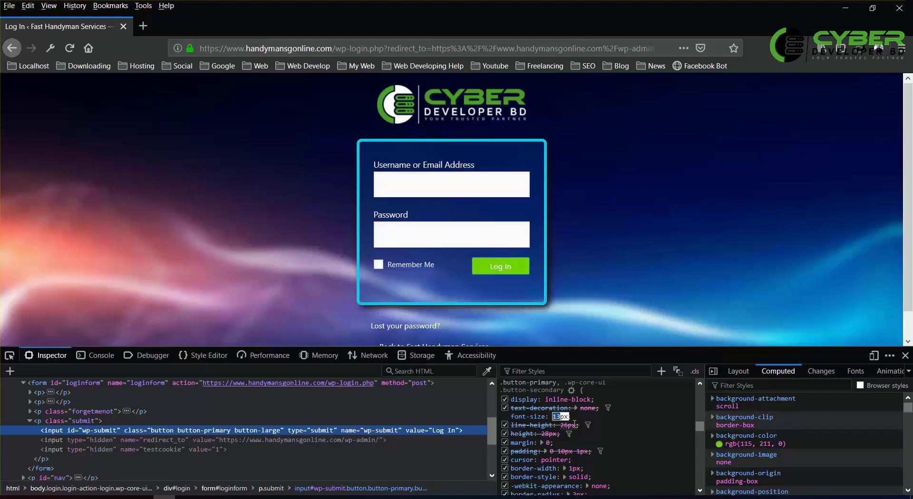
pyautogui.write('18')
# Copy the full selector of the rule that holds the Log In button's 18px font size
pyautogui.scroll(2, 574, 423)
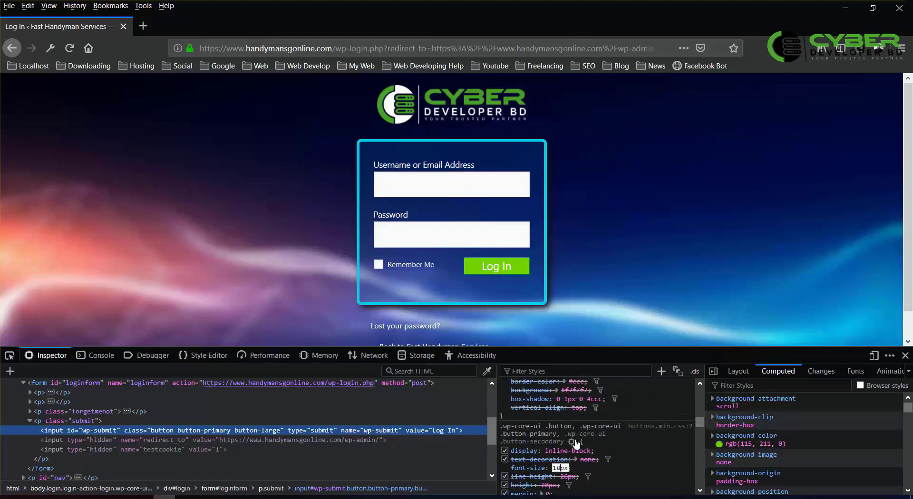
pyautogui.click(527, 431)
pyautogui.rightClick(511, 433)
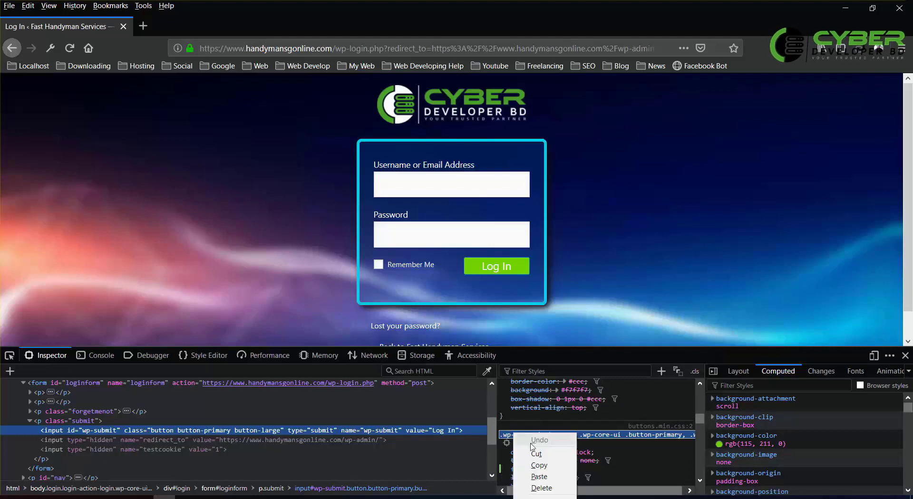
pyautogui.click(537, 465)
# Add an empty rule at the end of the plugin's Custom CSS using the copied .wp-core-ui .button, .button-primary, .button-secondary selector
pyautogui.click(99, 497)
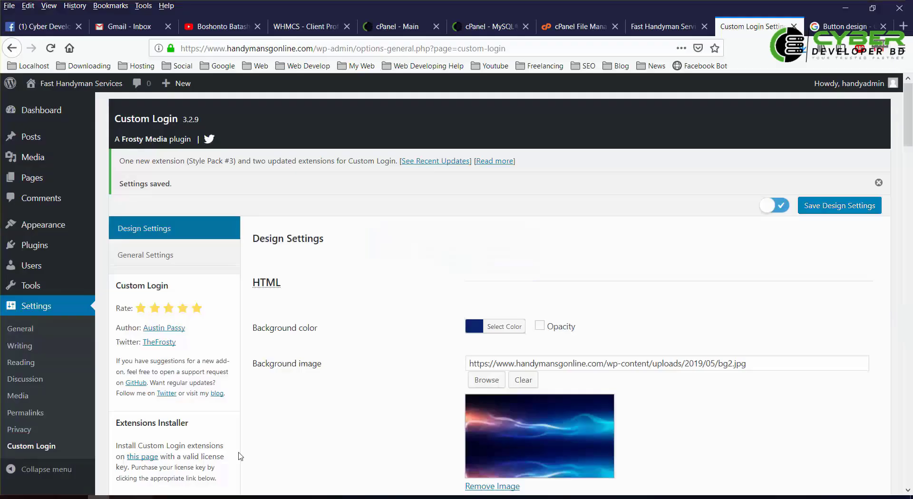
pyautogui.scroll(-12, 365, 408)
pyautogui.scroll(-15, 364, 408)
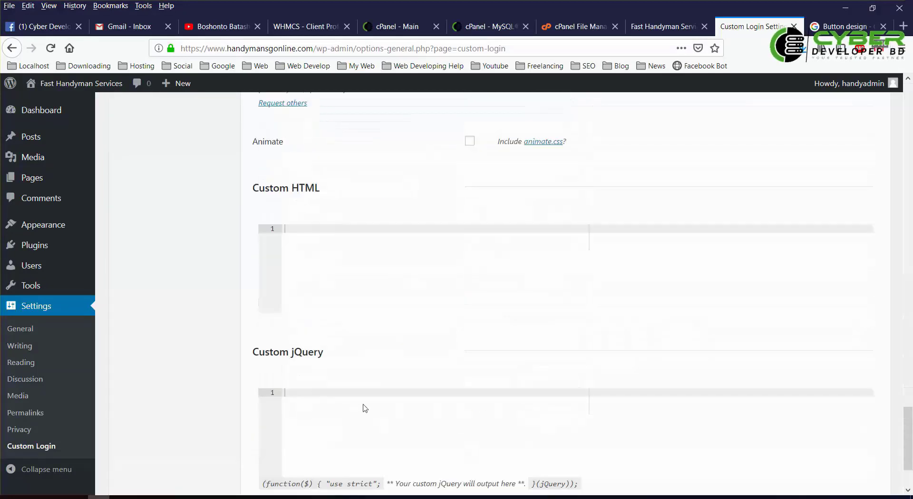
pyautogui.scroll(5, 363, 407)
pyautogui.scroll(-2, 342, 329)
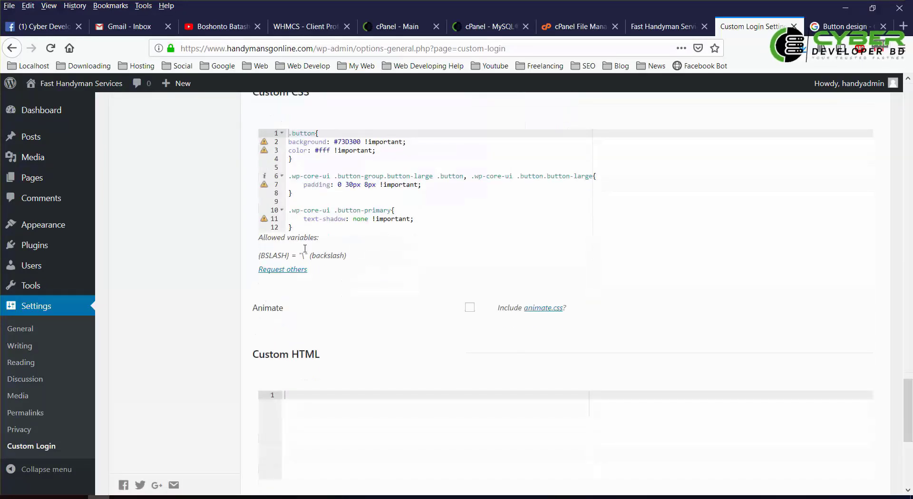
pyautogui.click(302, 229)
pyautogui.press('Return')
pyautogui.press('Return')
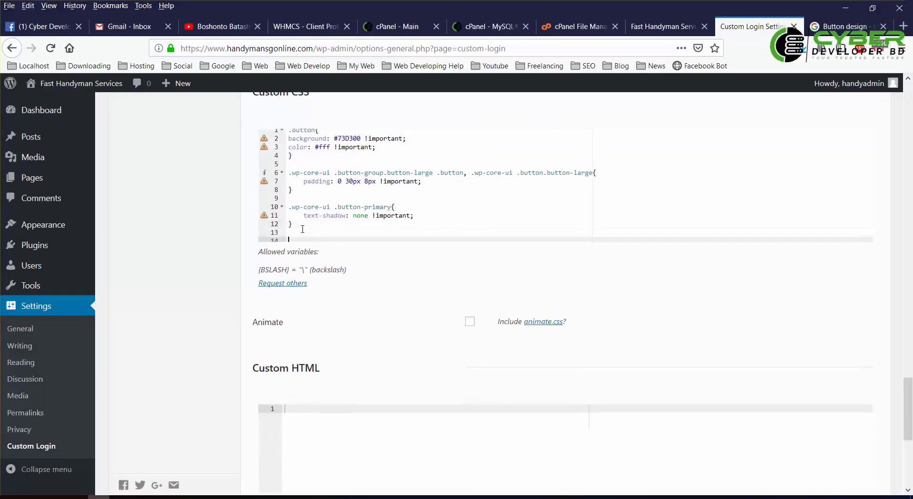
pyautogui.hotkey('ctrl', 'v')
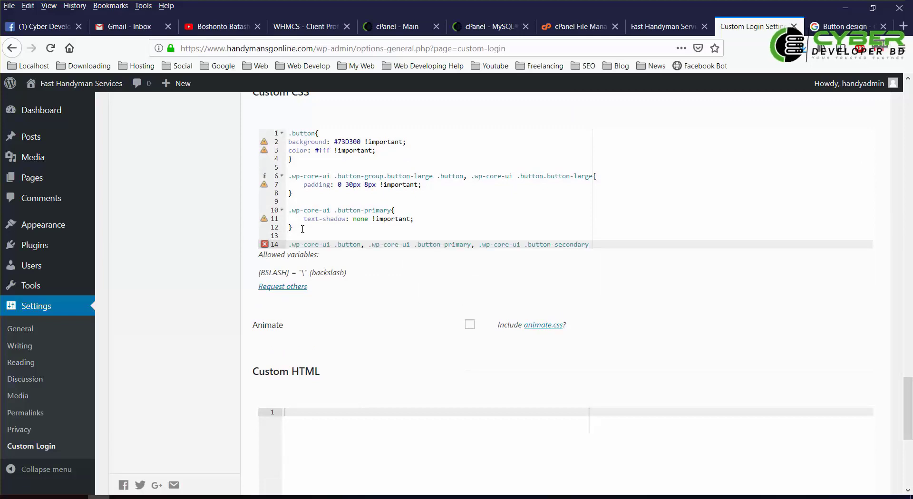
pyautogui.write('{}')
pyautogui.press('Return')
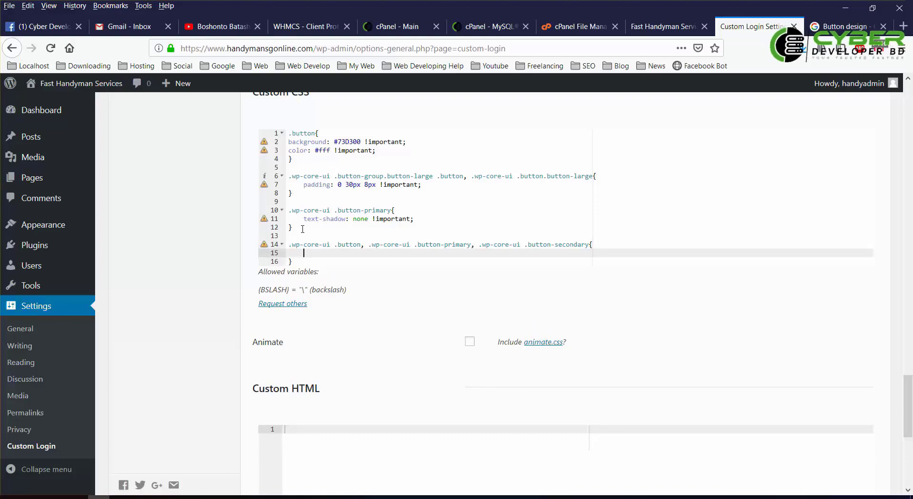
# Copy the font-size: 18px declaration from the login page inspector into the new Custom CSS rule
pyautogui.click(165, 498)
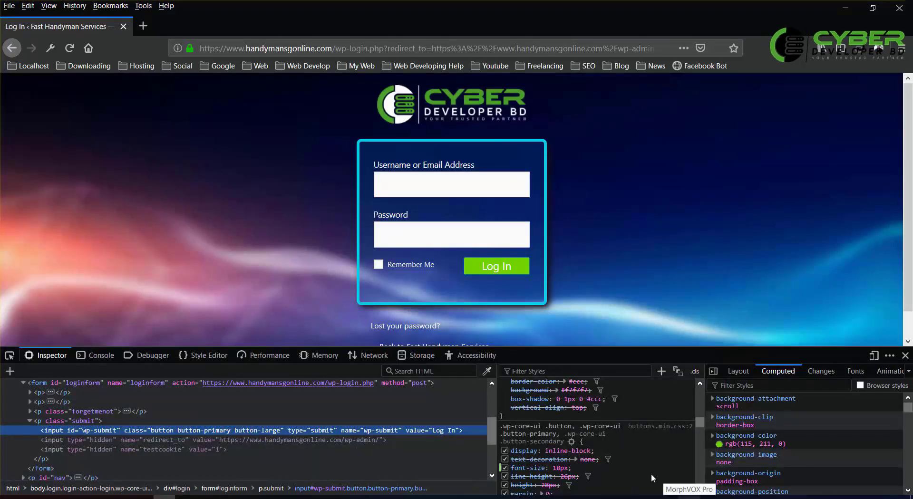
pyautogui.moveTo(574, 467); pyautogui.dragTo(509, 469)
pyautogui.hotkey('ctrl', 'c')
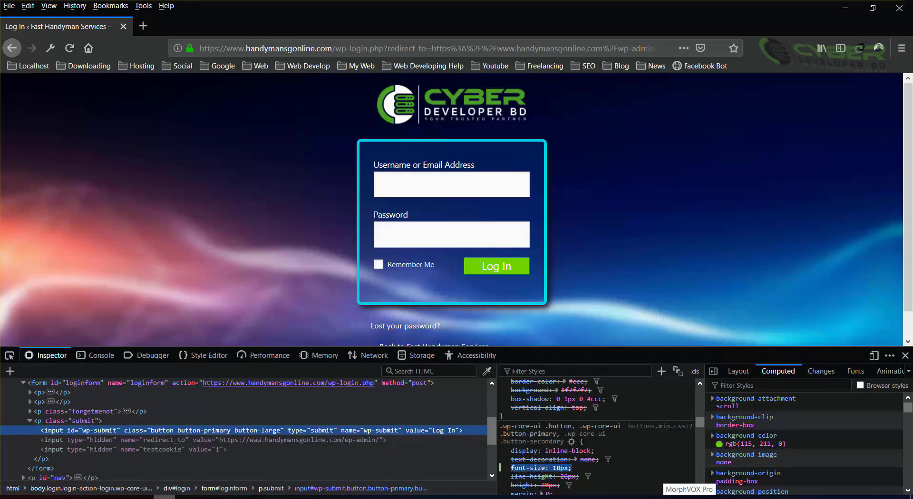
pyautogui.hotkey('alt', 'Tab')
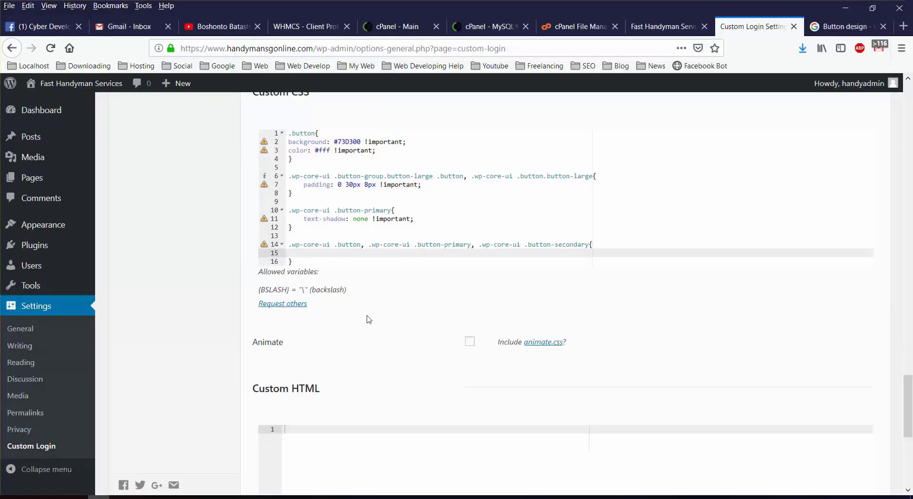
pyautogui.hotkey('ctrl', 'v')
pyautogui.hotkey('alt', 'Tab')
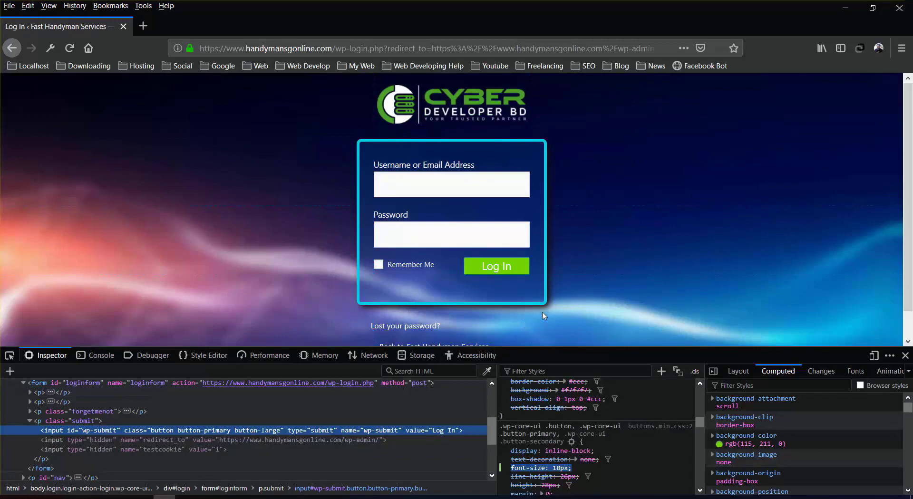
pyautogui.hotkey('alt', 'Tab')
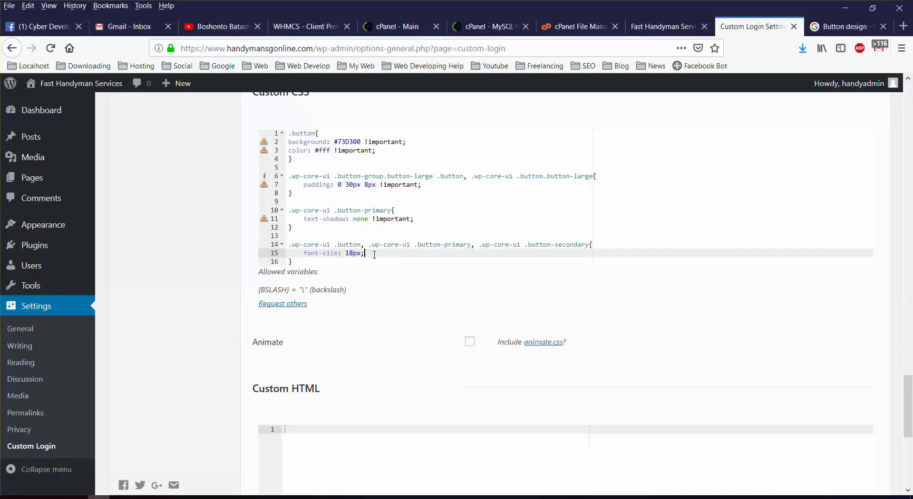
# Add font-weight: bold below the font size in the last Custom CSS rule and save the design settings
pyautogui.press('Return')
pyautogui.write('f')
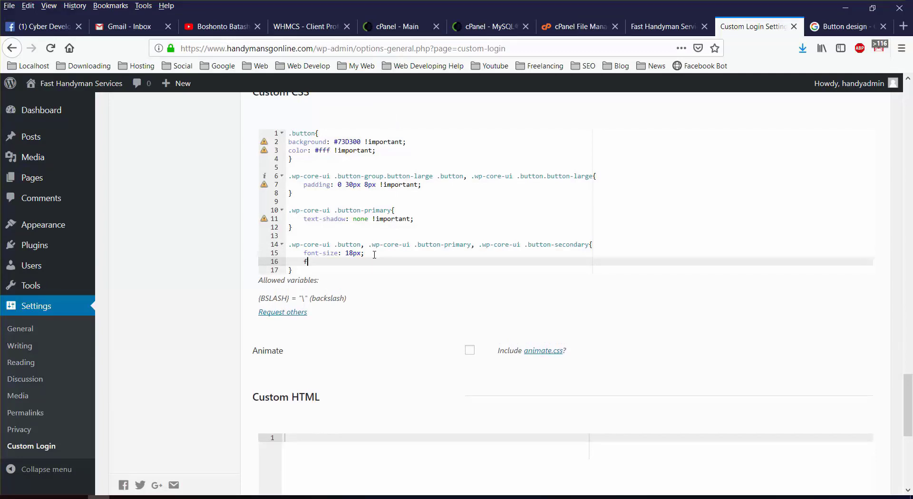
pyautogui.write('ont-weight: bold')
pyautogui.scroll(-6, 576, 397)
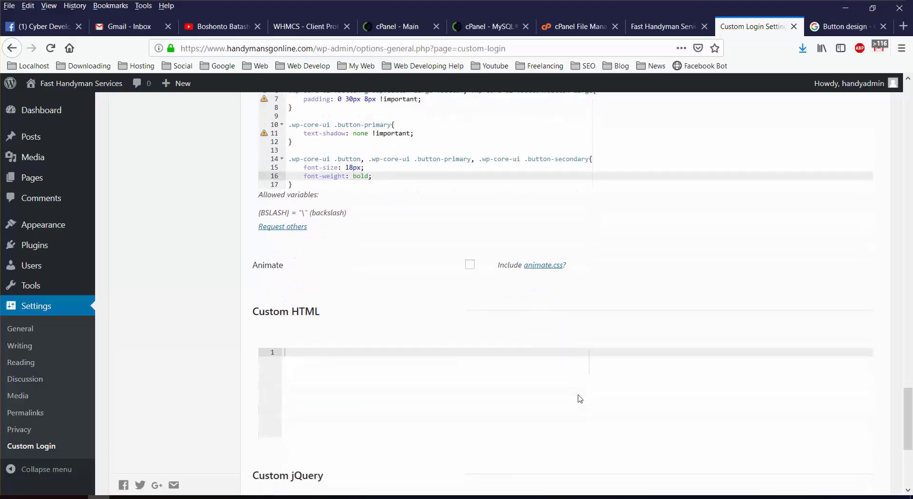
pyautogui.click(288, 430)
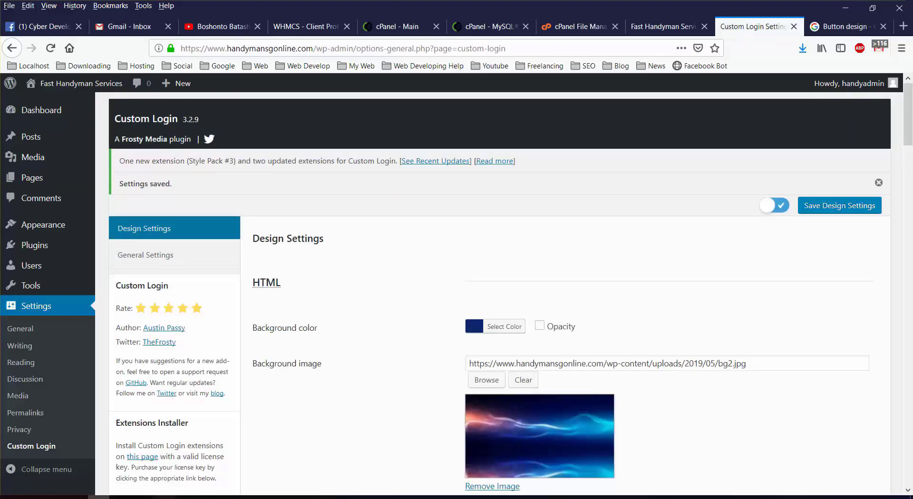
# Reload the login page and set the Log In button's height to 40px in the inspected large-button rule
pyautogui.click(164, 497)
pyautogui.press('F5')
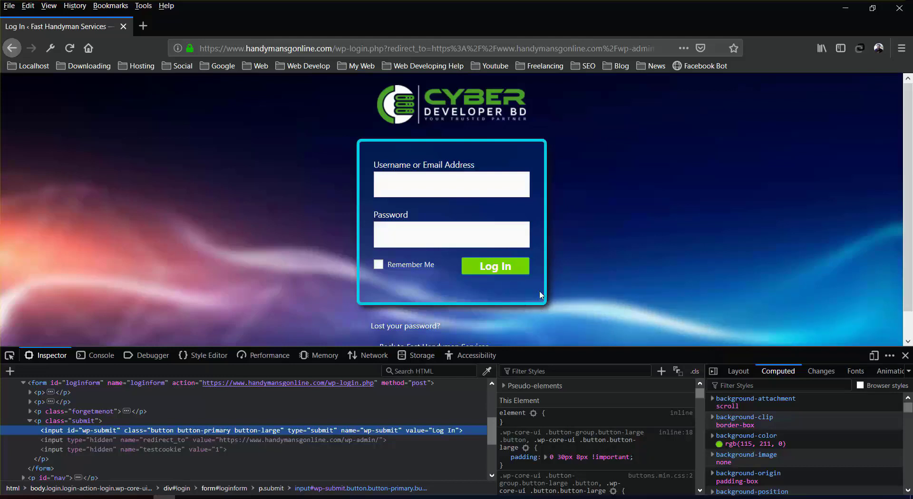
pyautogui.scroll(-2, 544, 442)
pyautogui.click(545, 449)
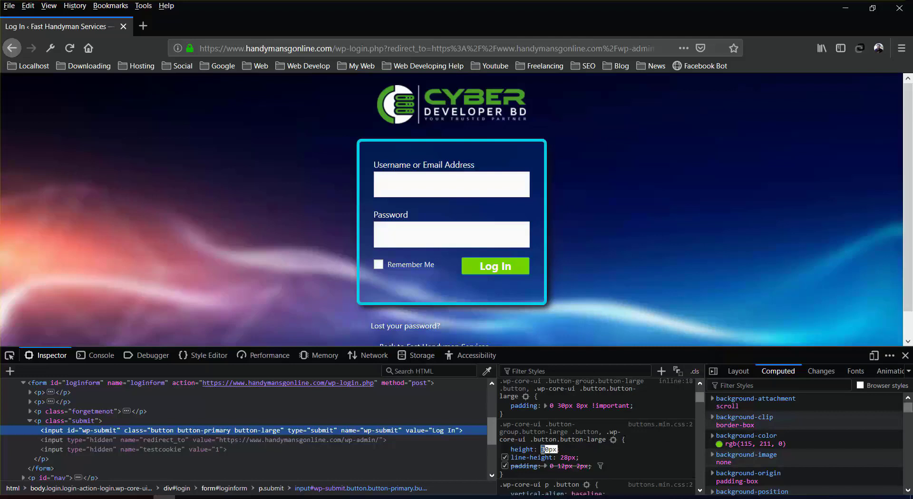
pyautogui.moveTo(543, 450); pyautogui.dragTo(550, 450)
pyautogui.press('BackSpace')
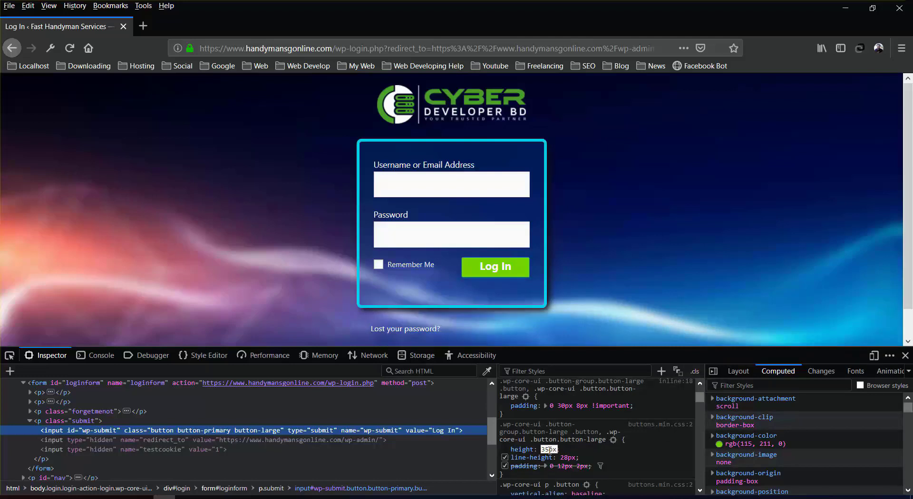
pyautogui.write('3')
pyautogui.press('BackSpace')
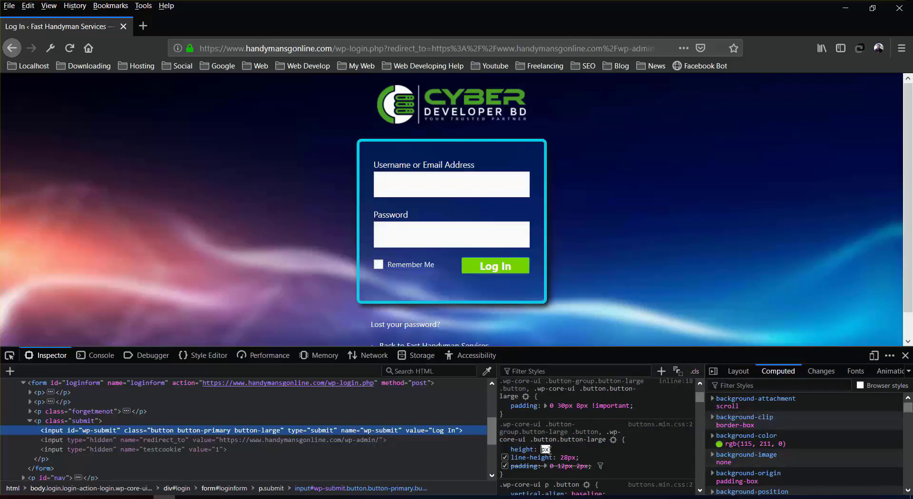
pyautogui.write('40')
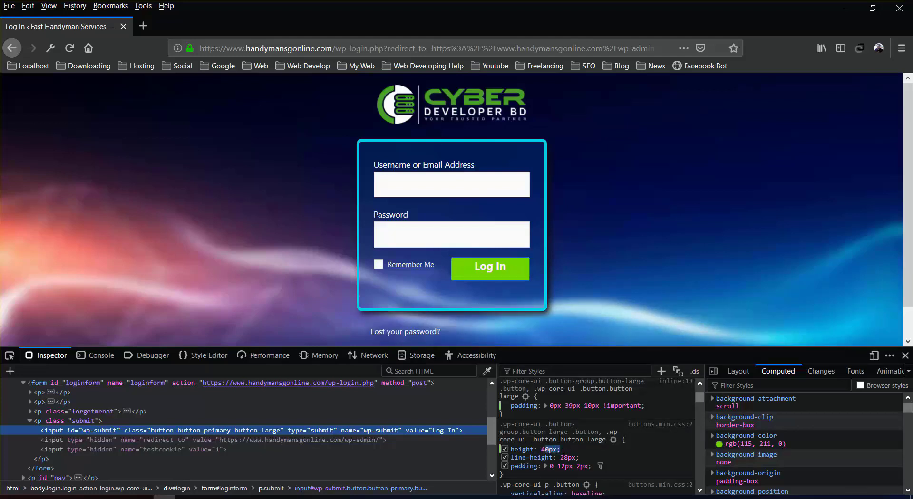
# Copy the height: 40px declaration from the inspector into the large-button rule of the Custom CSS, below its padding
pyautogui.moveTo(561, 450); pyautogui.dragTo(512, 450)
pyautogui.hotkey('ctrl', 'c')
pyautogui.hotkey('alt', 'Tab')
pyautogui.click(435, 332)
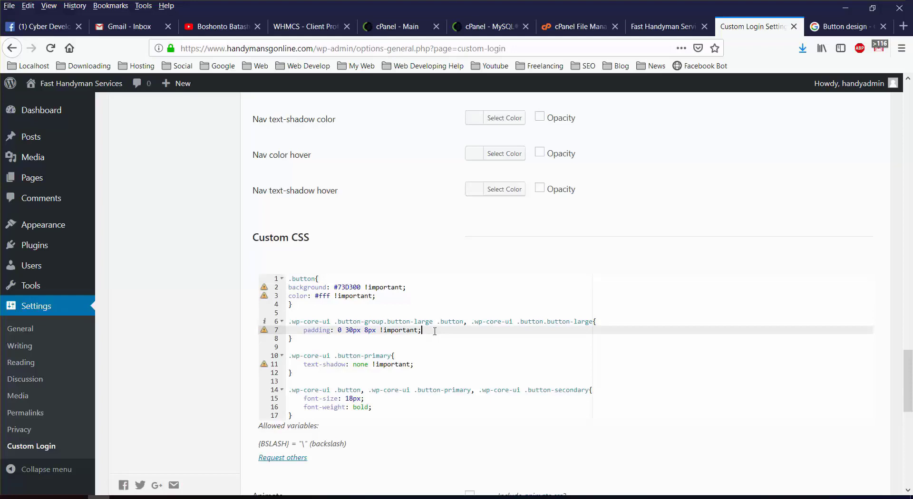
pyautogui.press('Return')
pyautogui.hotkey('ctrl', 'v')
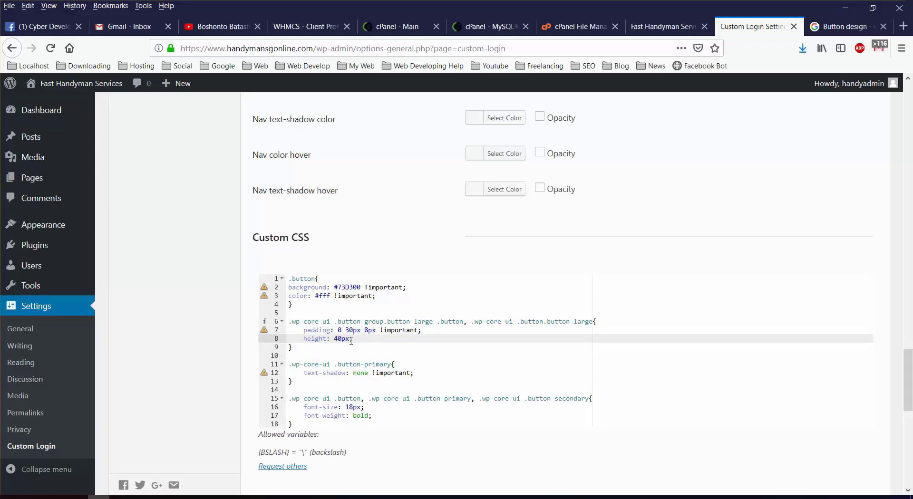
# Set the large-button rule's padding to 5px 40px 10px, keeping !important, in the Custom CSS
pyautogui.hotkey('alt', 'Tab')
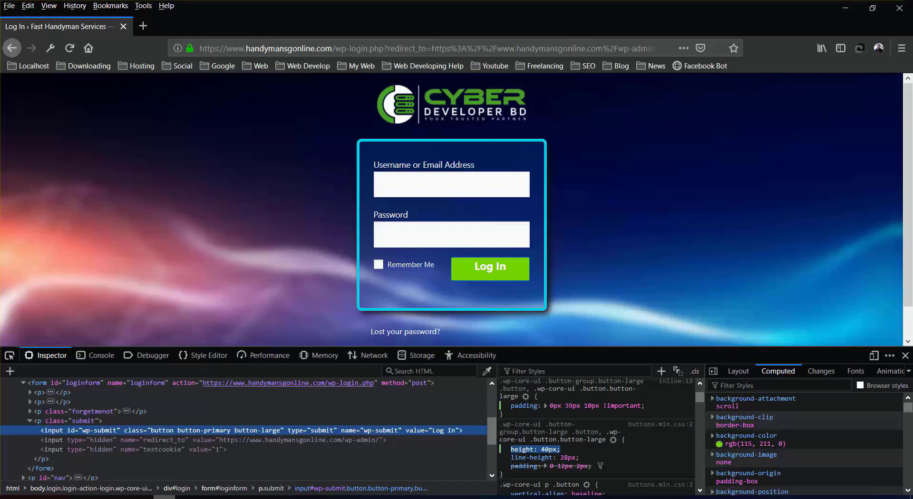
pyautogui.hotkey('alt', 'Tab')
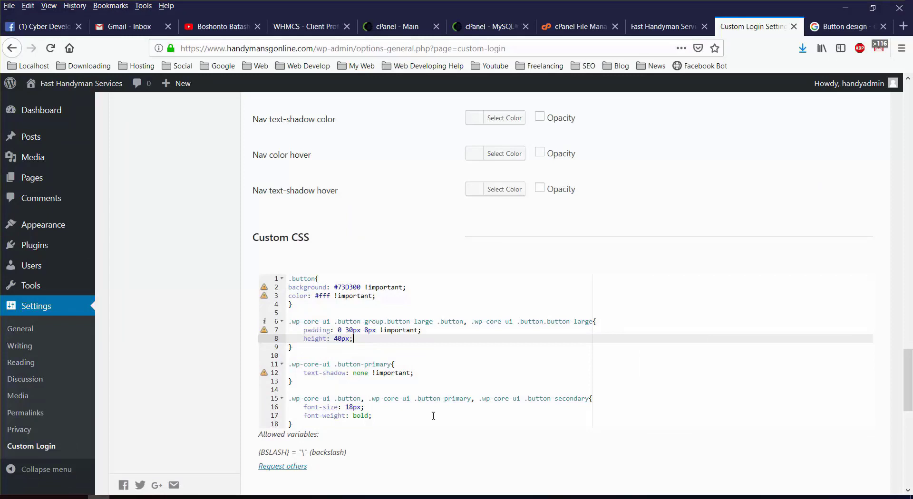
pyautogui.click(340, 329)
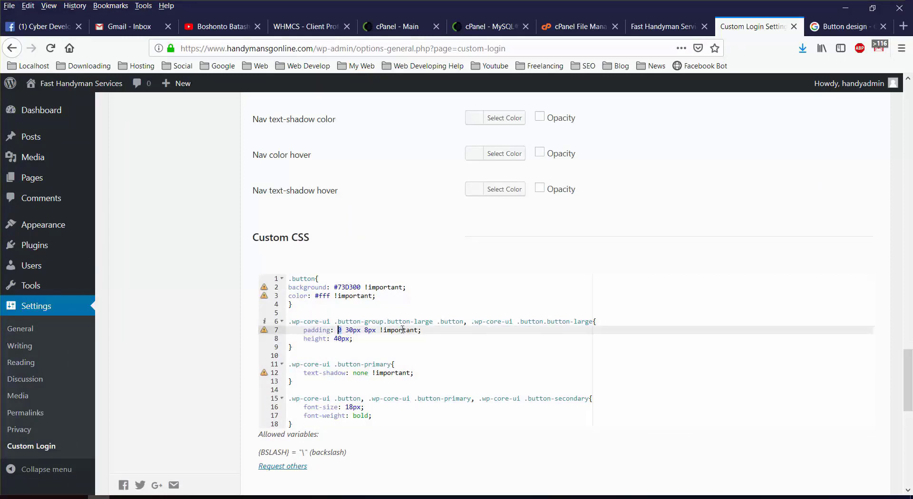
pyautogui.write('5px')
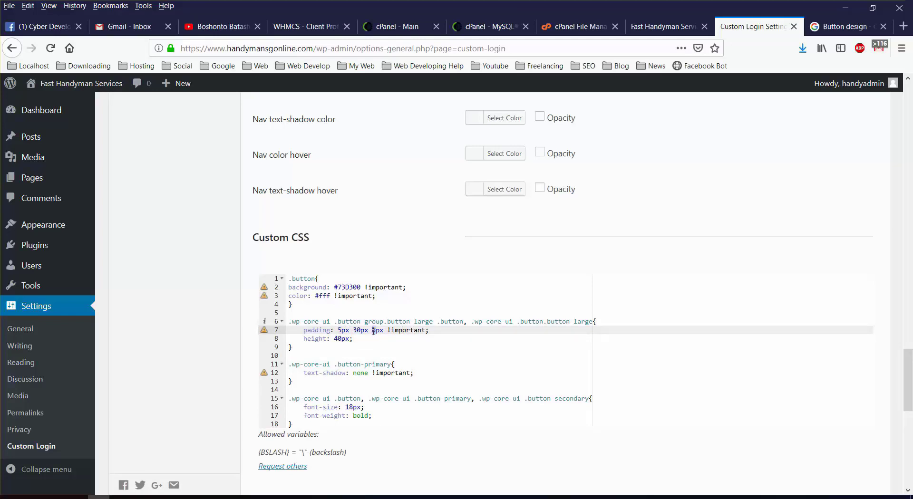
pyautogui.write('10')
pyautogui.click(354, 331)
pyautogui.press('Delete')
pyautogui.write('4')
# Save the design settings and reload the login page in the other Firefox window
pyautogui.scroll(-10, 678, 357)
pyautogui.click(326, 453)
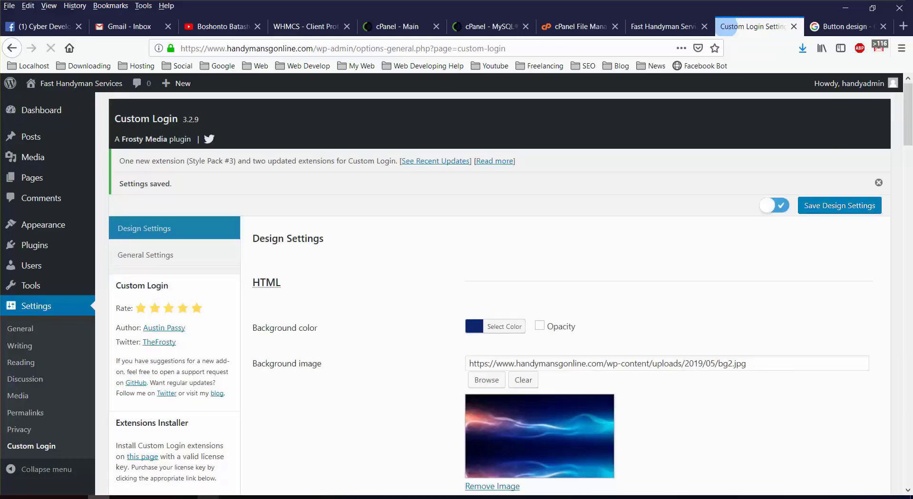
pyautogui.click(164, 497)
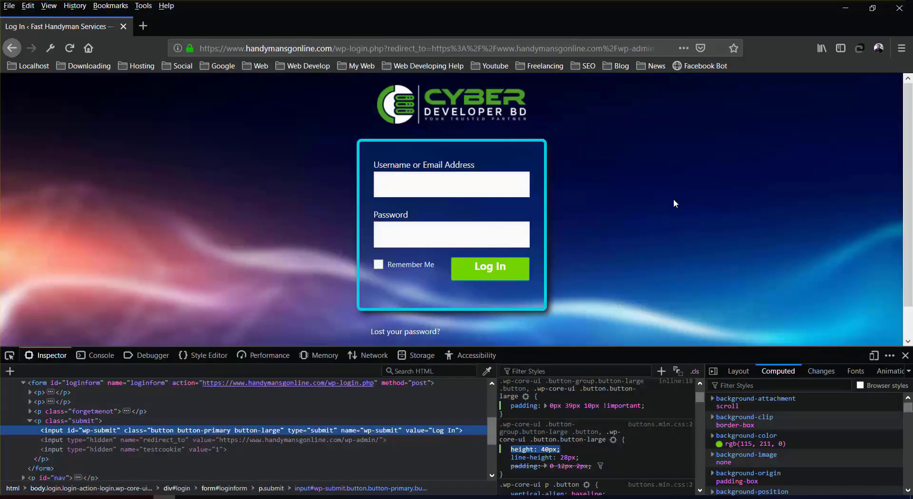
pyautogui.press('F5')
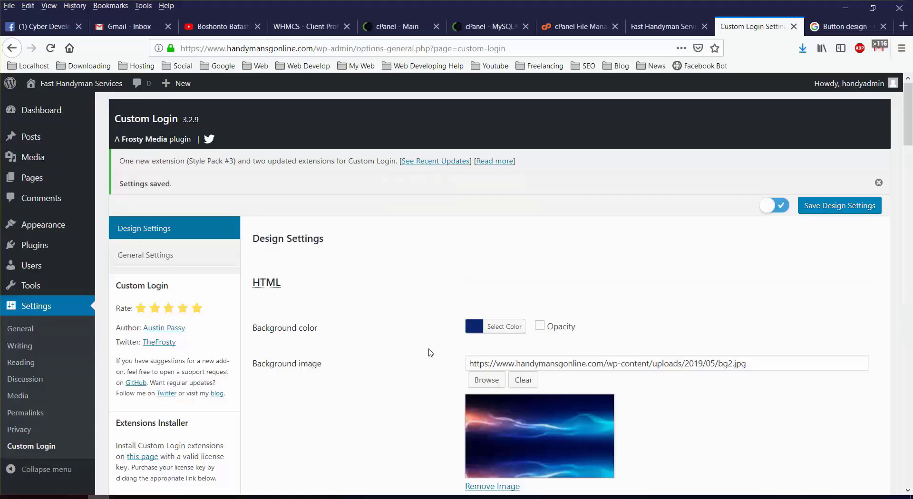
# Duplicate the .button rule with its background and color declarations directly below the original in the Custom CSS
pyautogui.scroll(-5, 433, 355)
pyautogui.scroll(-15, 436, 359)
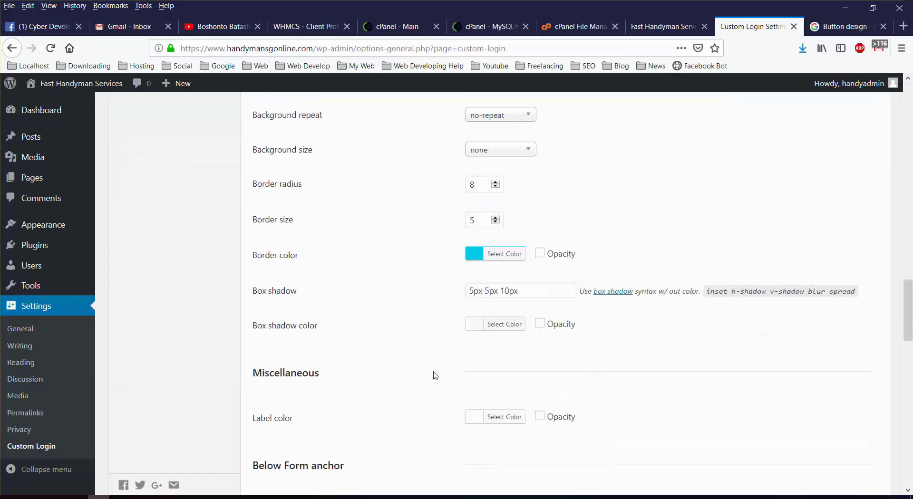
pyautogui.scroll(5, 433, 377)
pyautogui.scroll(4, 433, 377)
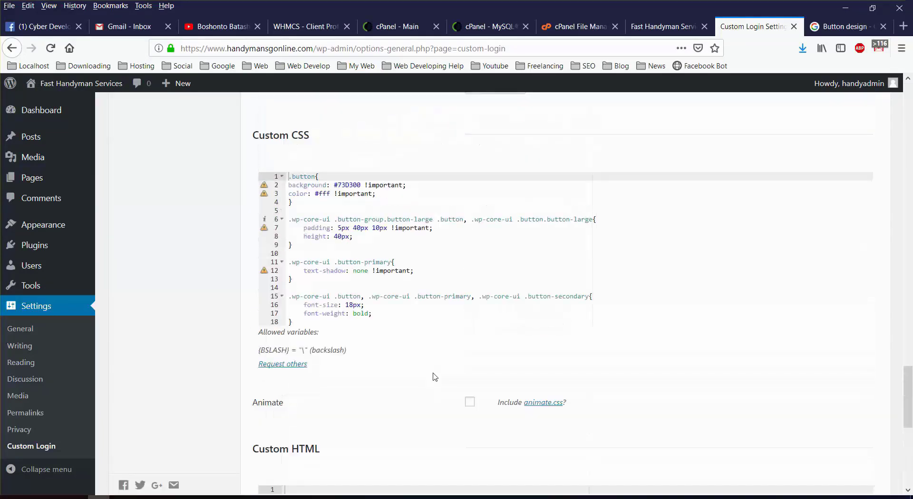
pyautogui.scroll(2, 351, 304)
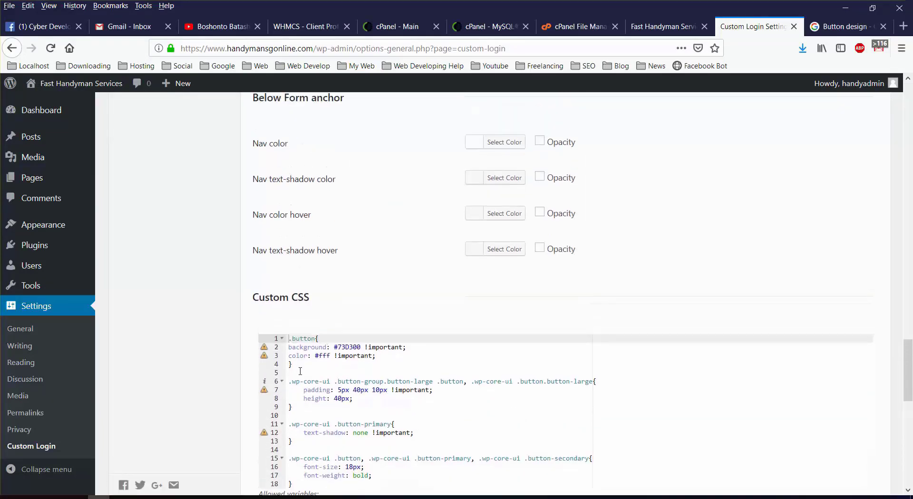
pyautogui.moveTo(300, 372); pyautogui.dragTo(288, 339)
pyautogui.hotkey('ctrl', 'c')
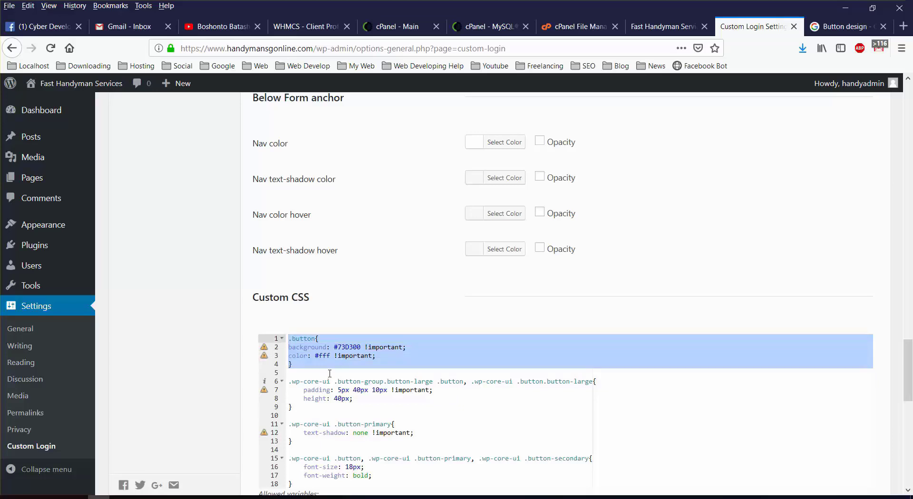
pyautogui.click(301, 364)
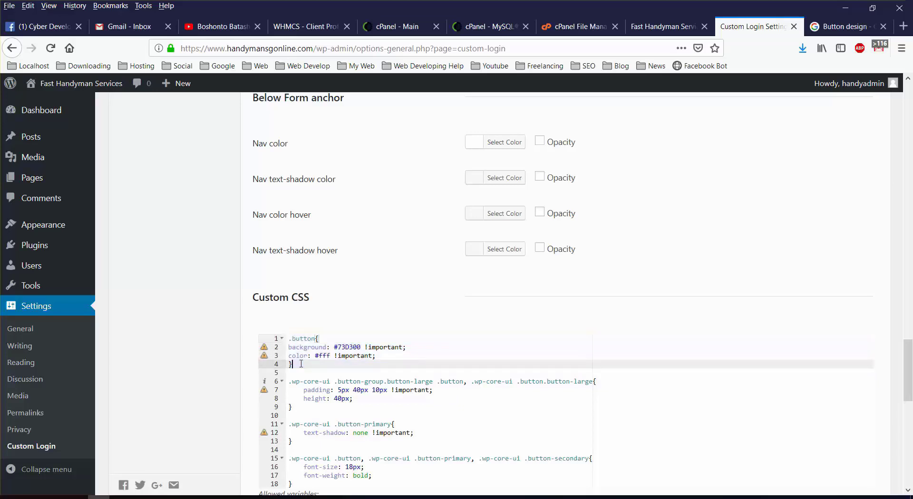
pyautogui.press('Return')
pyautogui.press('Return')
pyautogui.hotkey('ctrl', 'v')
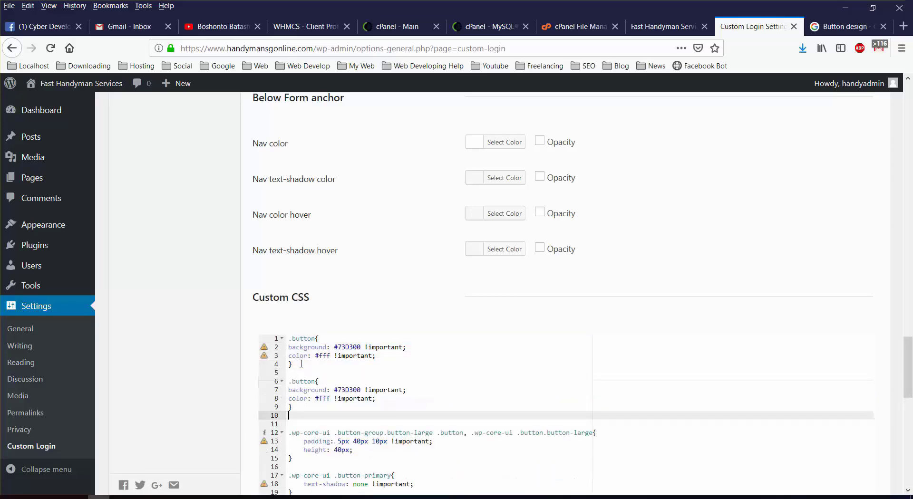
pyautogui.click(316, 382)
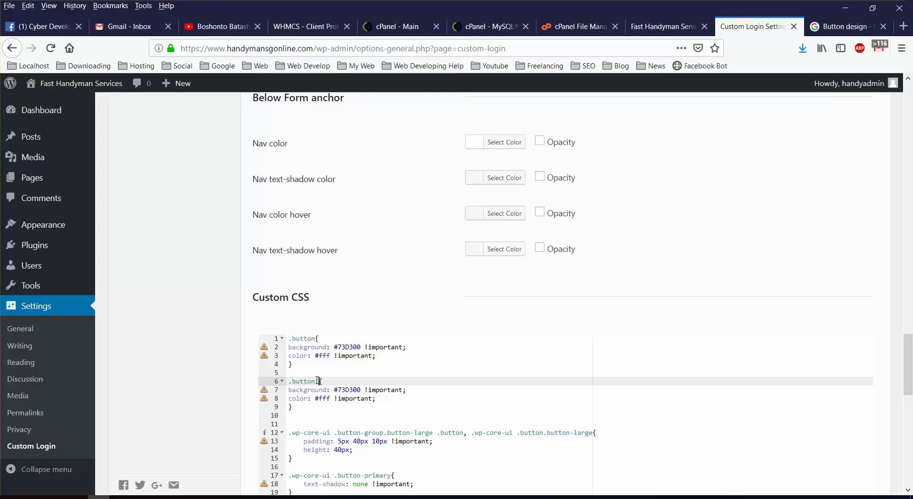
# Turn the duplicated .button rule into .button:hover and remove its color declaration in the Custom CSS
pyautogui.write(':hover')
pyautogui.moveTo(375, 400); pyautogui.dragTo(275, 403)
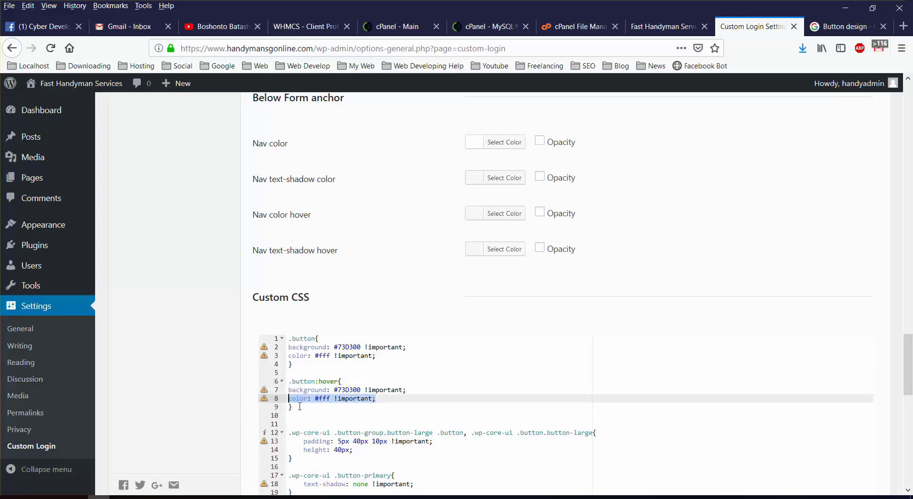
pyautogui.press('BackSpace')
pyautogui.press('BackSpace')
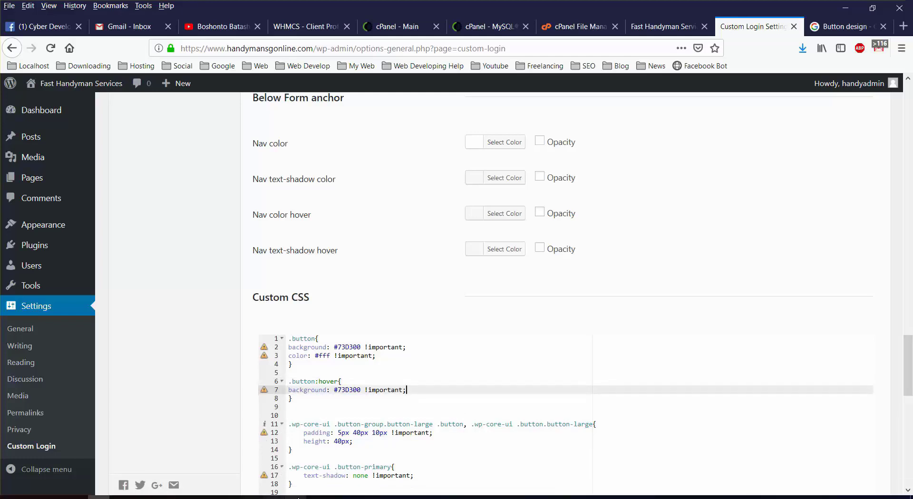
# Sample the light green of the ABOUT US button in Photoshop and paste its hex code A1E157 as the .button:hover background in the Custom CSS
pyautogui.click(360, 497)
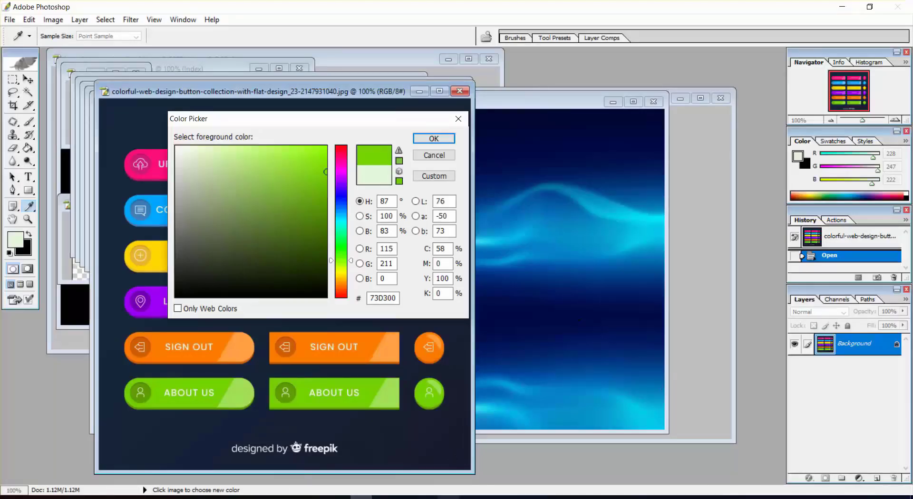
pyautogui.click(391, 389)
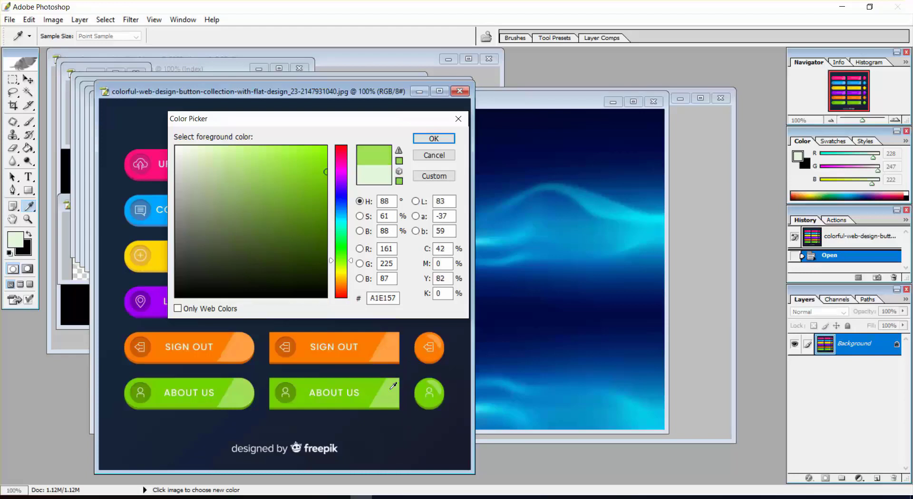
pyautogui.doubleClick(390, 300)
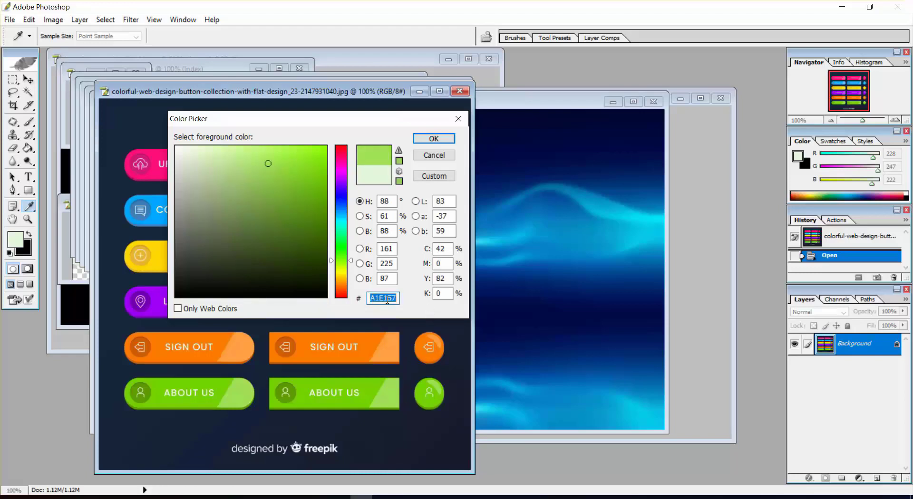
pyautogui.rightClick(386, 300)
pyautogui.click(414, 338)
pyautogui.hotkey('alt', 'Tab')
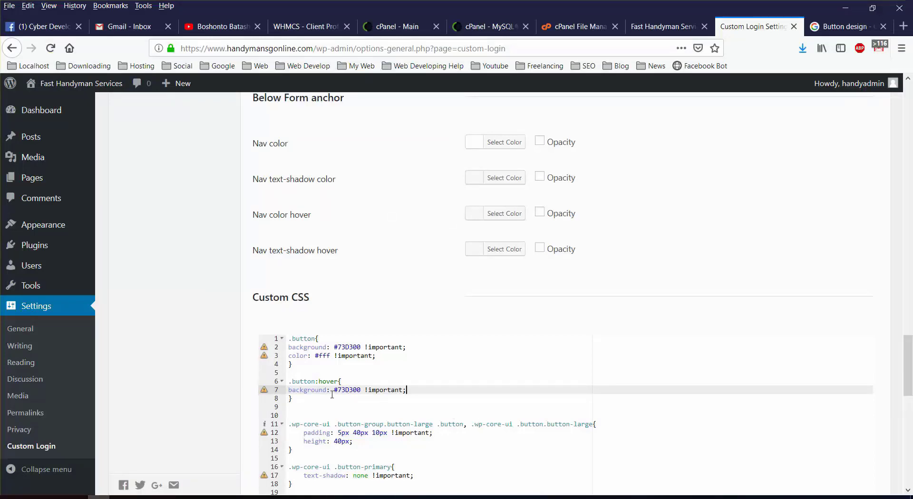
pyautogui.moveTo(337, 390); pyautogui.dragTo(361, 390)
pyautogui.hotkey('ctrl', 'v')
# Save the design settings with the new hover background and reload the login page in the other Firefox window
pyautogui.moveTo(908, 367); pyautogui.dragTo(908, 458)
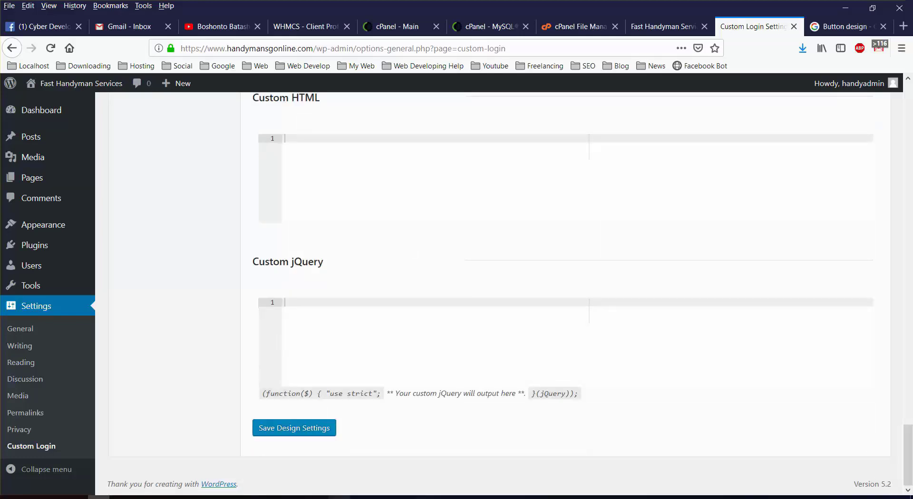
pyautogui.click(274, 436)
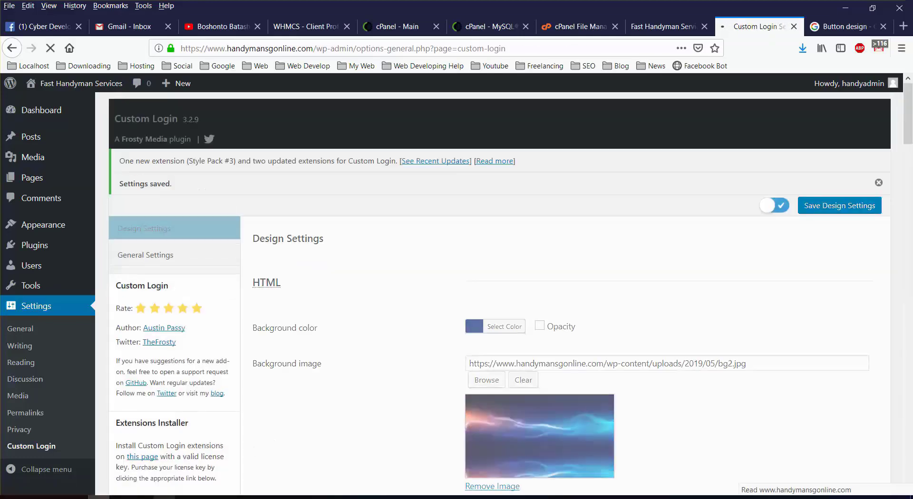
pyautogui.click(164, 497)
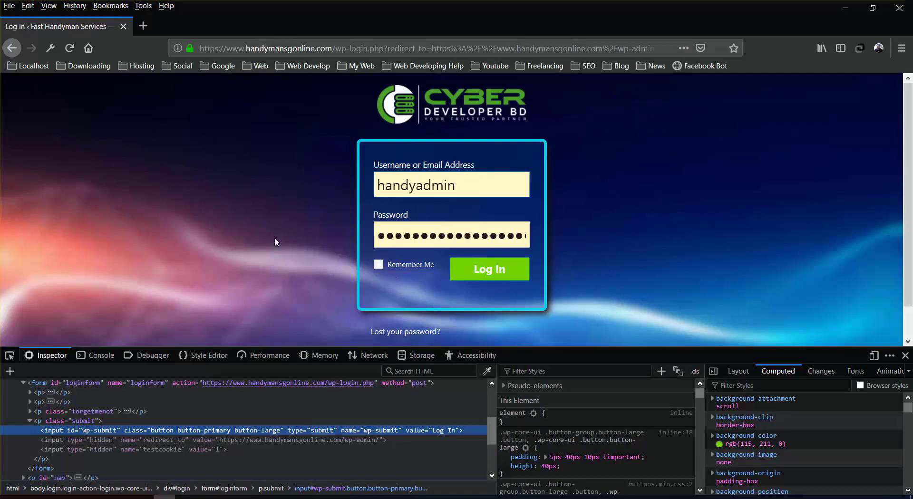
pyautogui.press('F5')
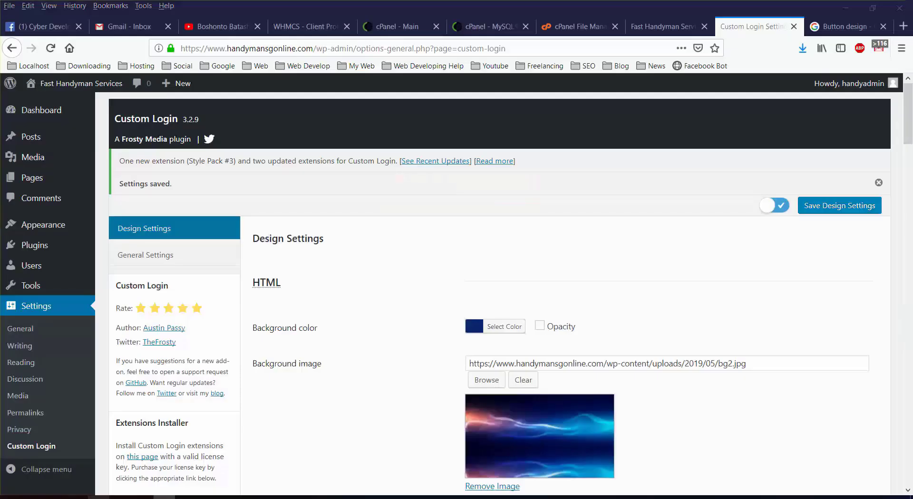
# Add color: #000 !important; below the background declaration of the .button:hover rule in the Custom CSS
pyautogui.scroll(-15, 298, 354)
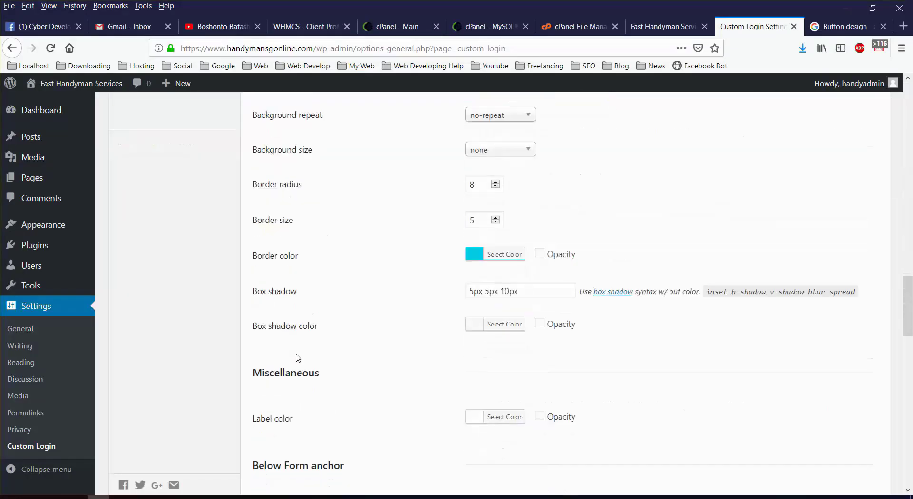
pyautogui.scroll(-4, 298, 354)
pyautogui.scroll(4, 310, 359)
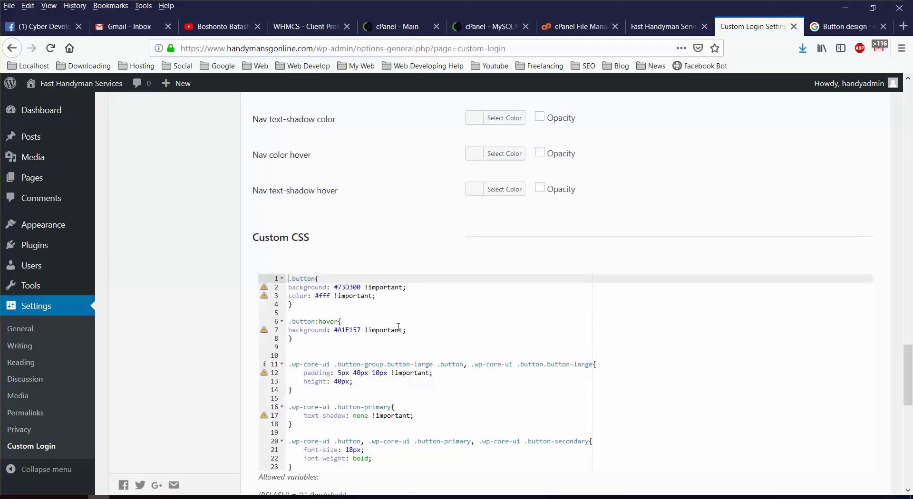
pyautogui.click(414, 332)
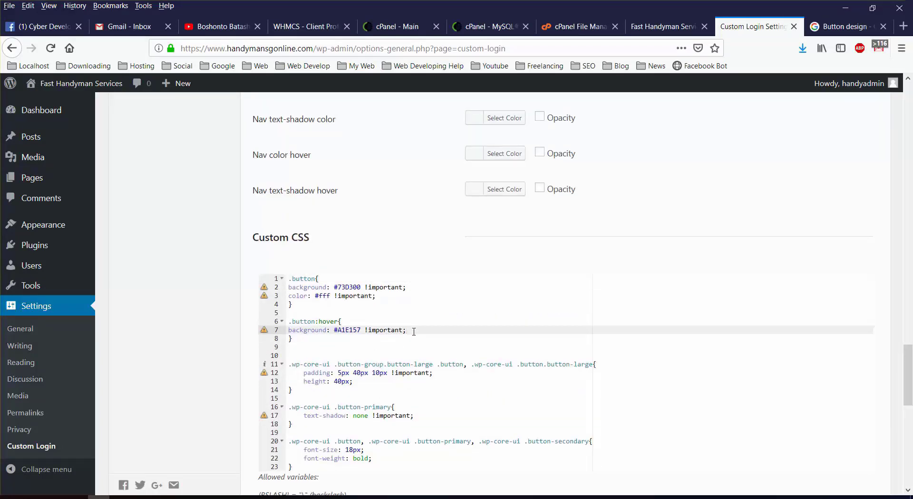
pyautogui.press('Return')
pyautogui.write('c')
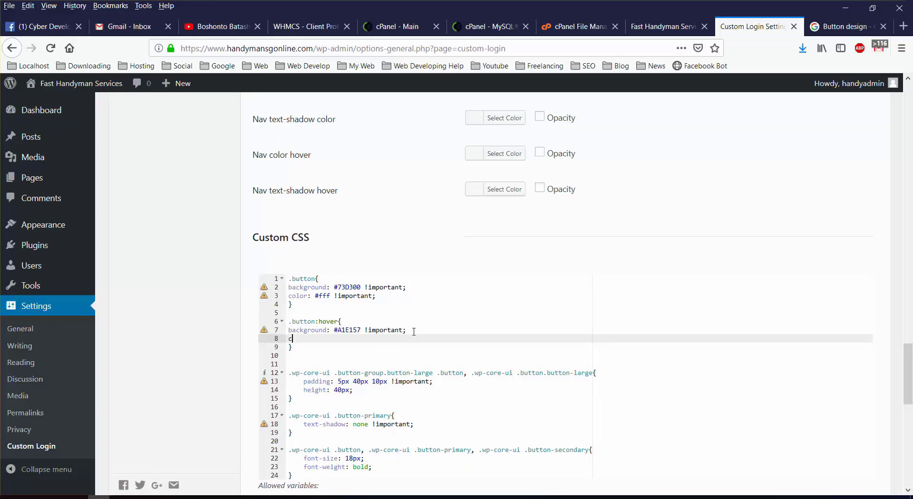
pyautogui.write('olor: #000 !important;')
# Save the design settings with the hover text color, reload the login page in the other Firefox window and close its developer tools
pyautogui.scroll(-10, 561, 285)
pyautogui.scroll(-3, 473, 490)
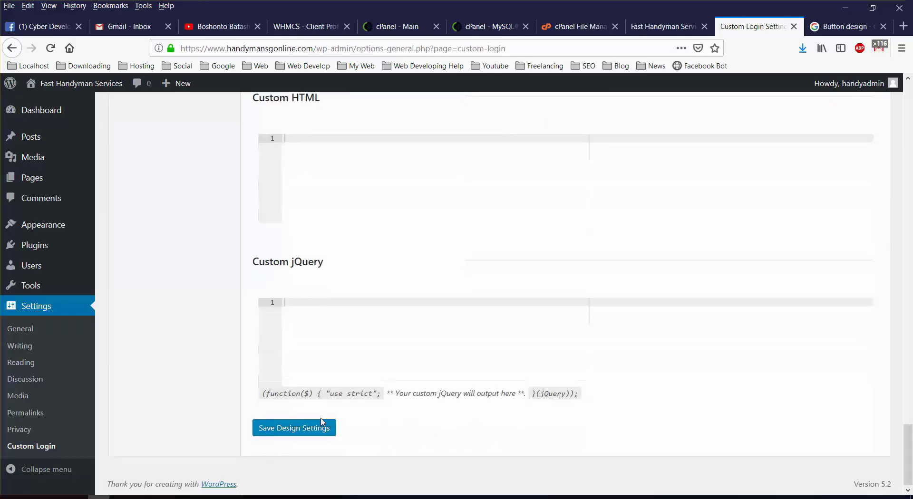
pyautogui.click(300, 432)
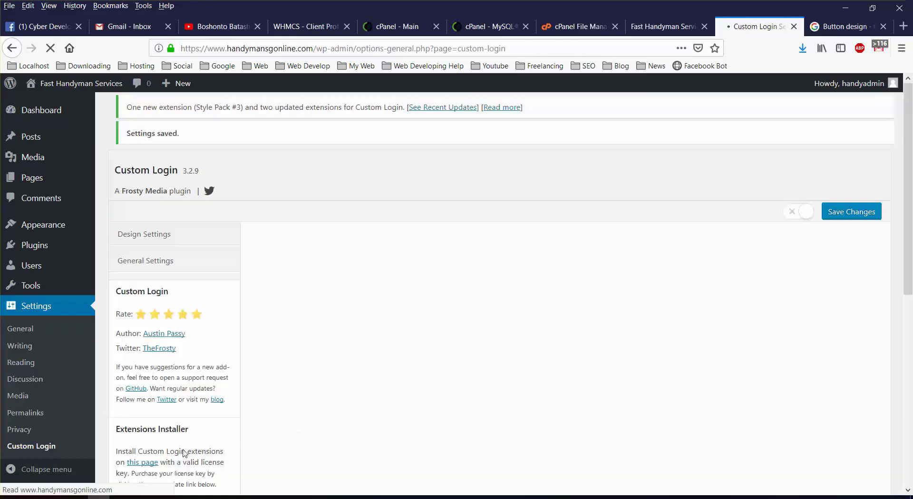
pyautogui.click(164, 497)
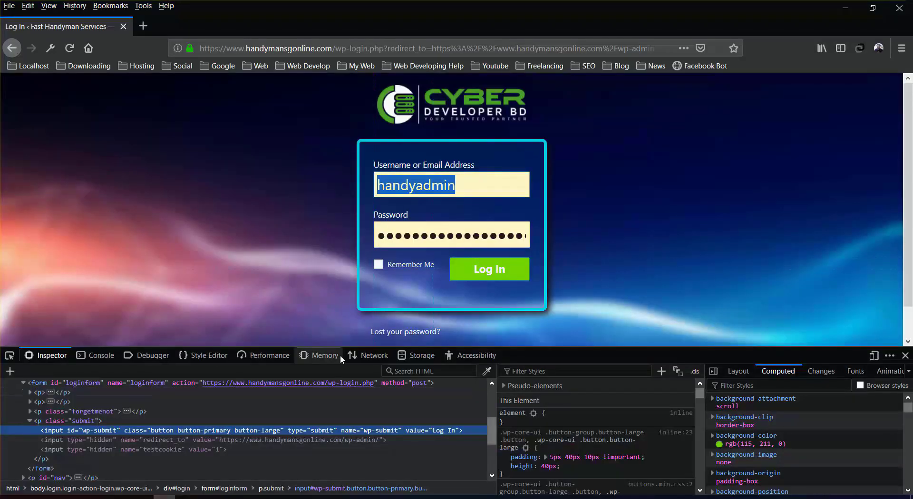
pyautogui.press('F5')
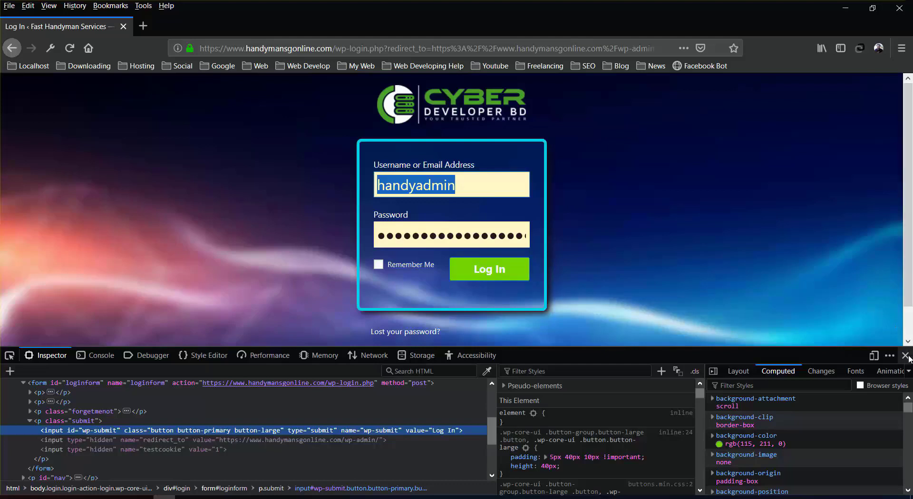
pyautogui.click(906, 356)
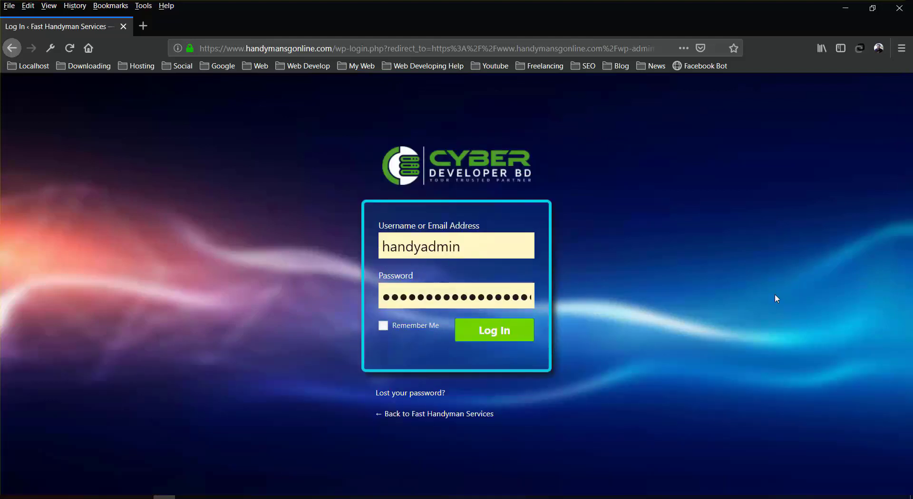